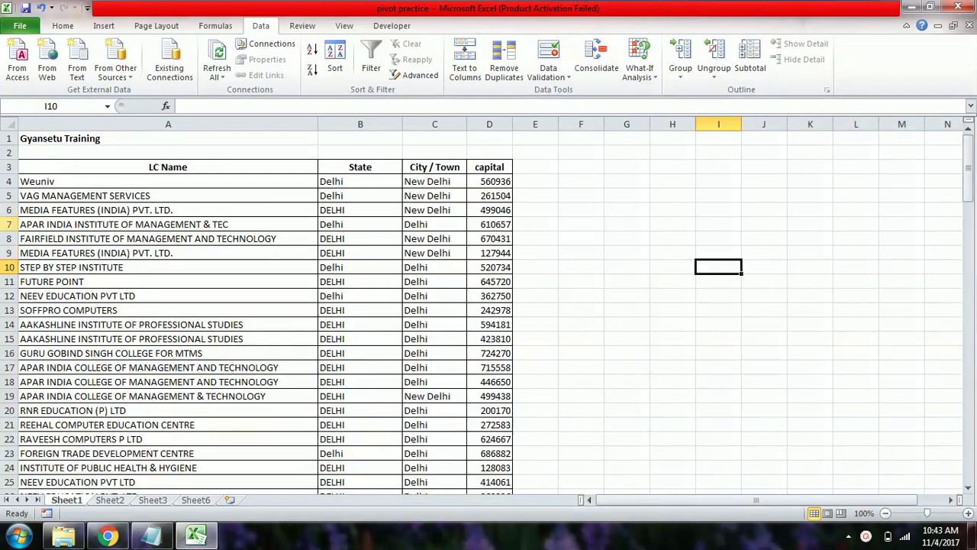
# Step: Examine the centre list on Sheet1, covering the LC Name, State, City / Town and capital columns down to the last record
pyautogui.click(77, 25)
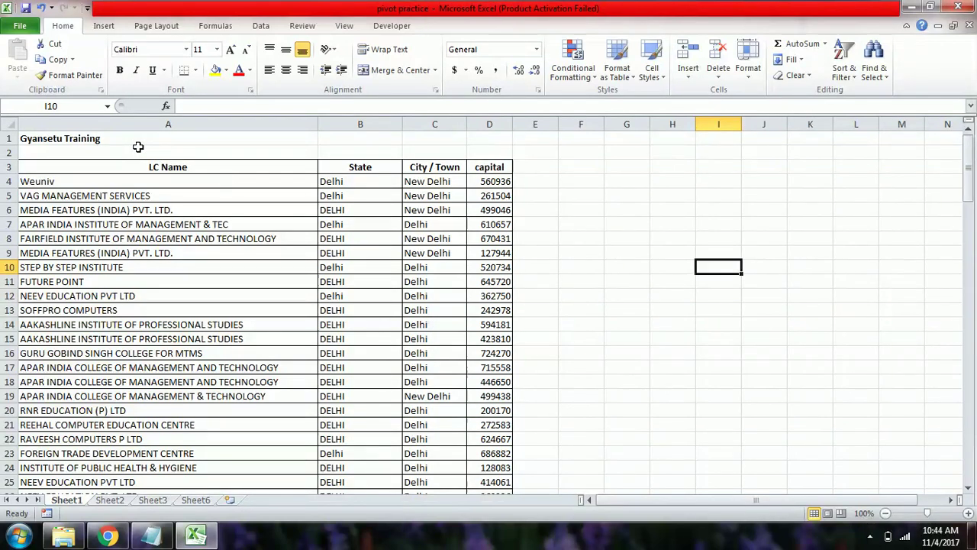
pyautogui.click(183, 170)
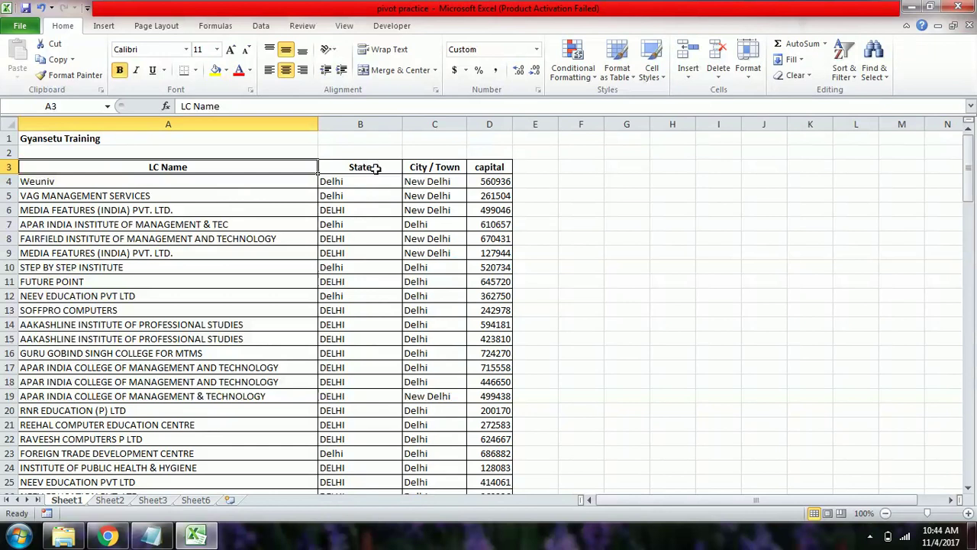
pyautogui.click(354, 183)
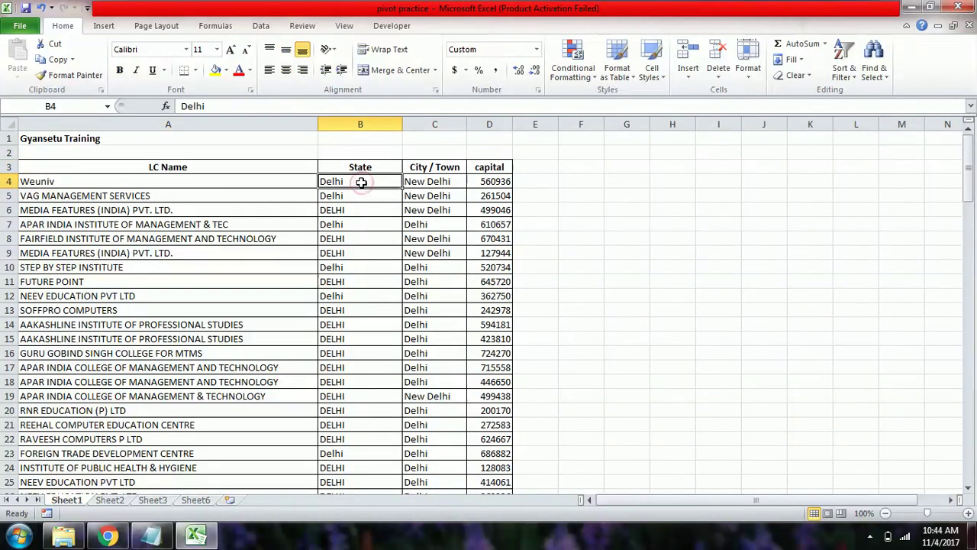
pyautogui.press('Down')
pyautogui.press('Down')
pyautogui.press('Down')
pyautogui.press('Down')
pyautogui.press('Down')
pyautogui.press('Down')
pyautogui.press('Down')
pyautogui.press('Down')
pyautogui.press('Down')
pyautogui.press('Down')
pyautogui.press('Down')
pyautogui.press('Down')
pyautogui.press('Down')
pyautogui.press('Down')
pyautogui.press('Down')
pyautogui.press('Down')
pyautogui.press('Down')
pyautogui.press('Down')
pyautogui.press('Down')
pyautogui.press('Down')
pyautogui.press('Down')
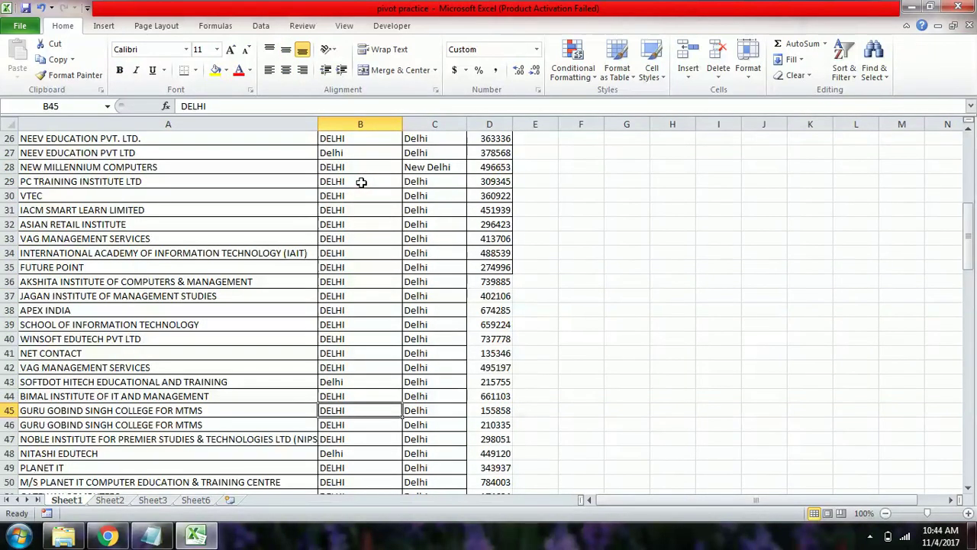
pyautogui.press('pagedown')
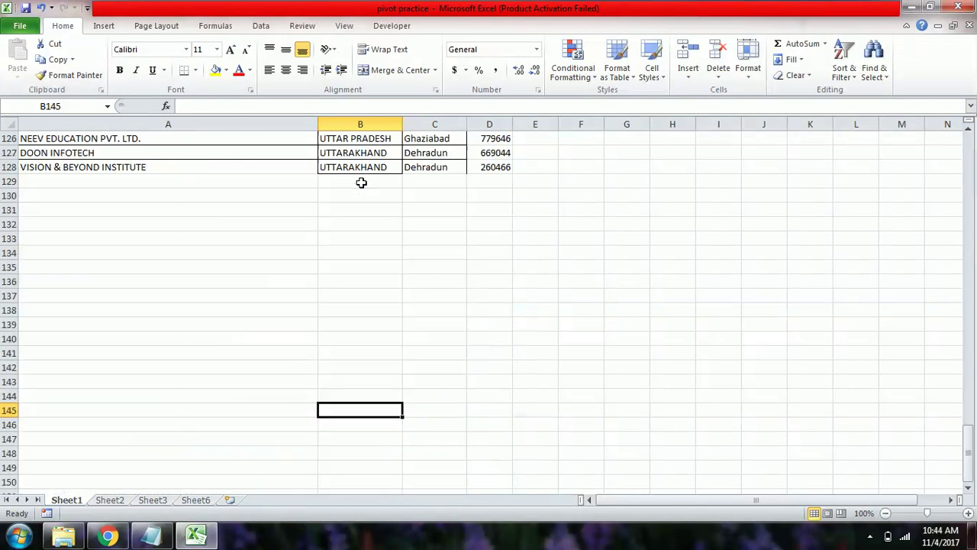
pyautogui.press('pageup')
pyautogui.press('pageup')
pyautogui.press('pageup')
pyautogui.press('pageup')
pyautogui.press('pageup')
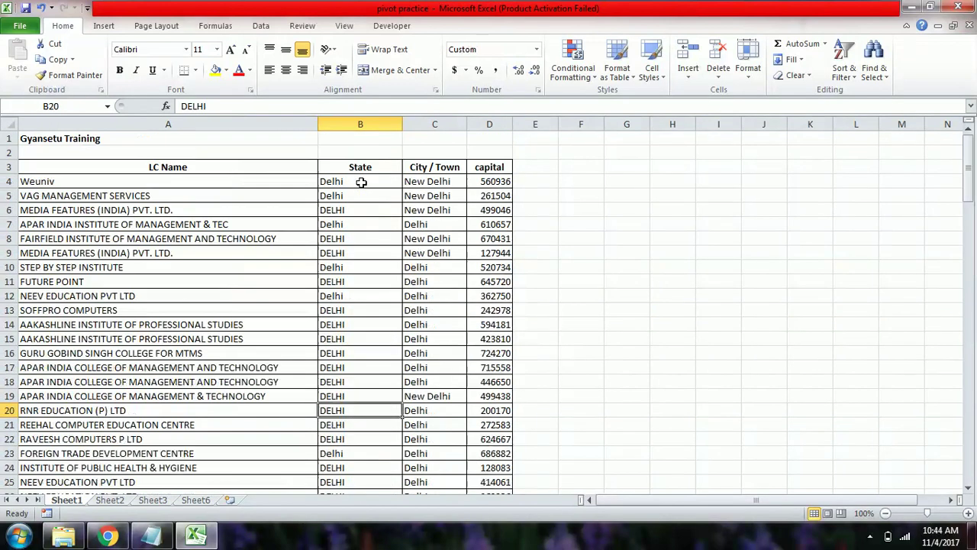
pyautogui.click(408, 193)
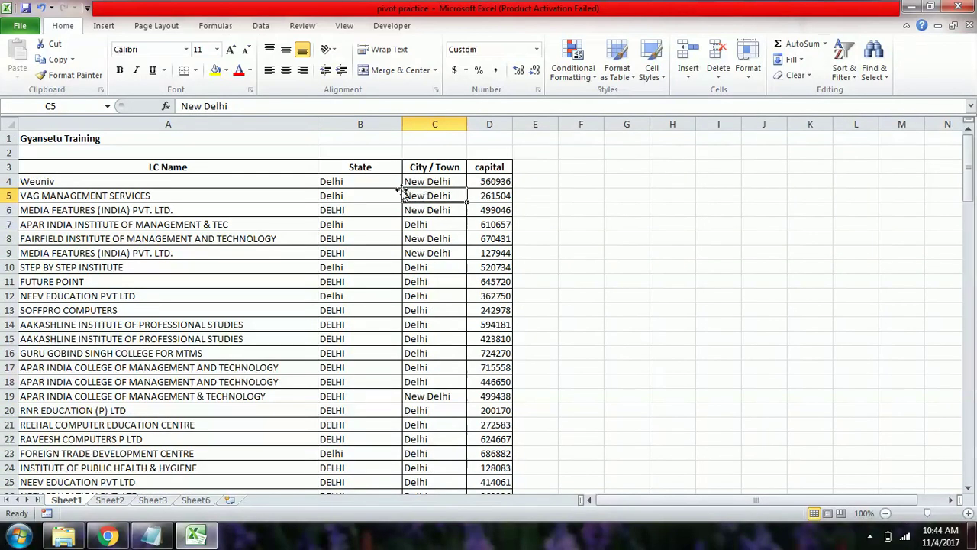
pyautogui.click(492, 181)
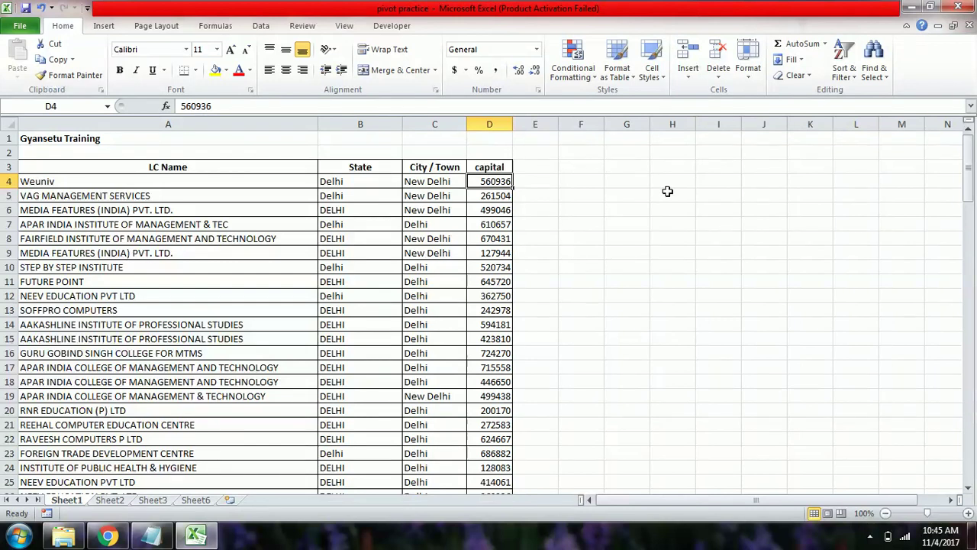
pyautogui.click(662, 121)
# Step: Copy the State column with its header from B3:B128 and paste it starting at cell H3
pyautogui.click(372, 167)
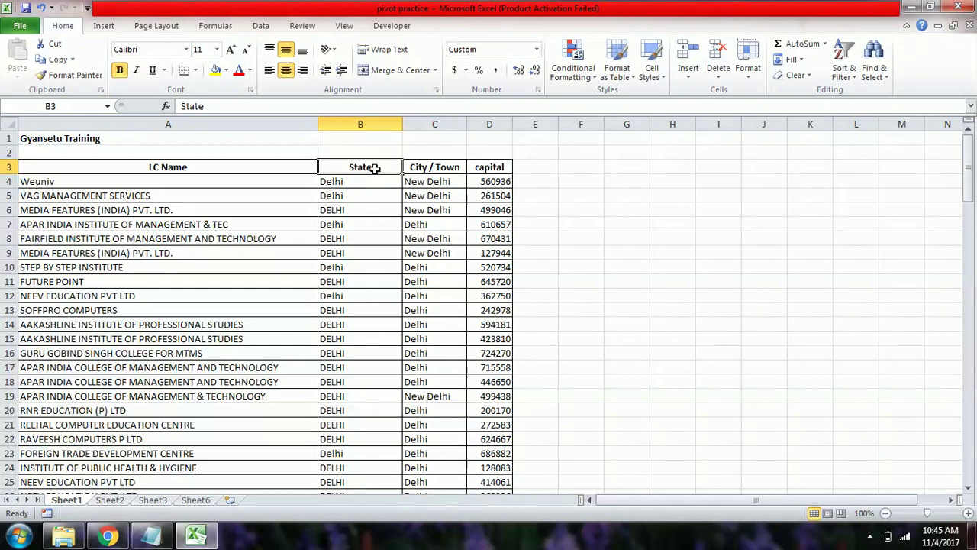
pyautogui.hotkey('ctrl', 'shift', 'Down')
pyautogui.hotkey('ctrl', 'c')
pyautogui.press('Right')
pyautogui.press('Up')
pyautogui.press('Right')
pyautogui.press('Right')
pyautogui.press('Down')
pyautogui.press('Right')
pyautogui.press('Right')
pyautogui.press('Right')
pyautogui.hotkey('ctrl', 'v')
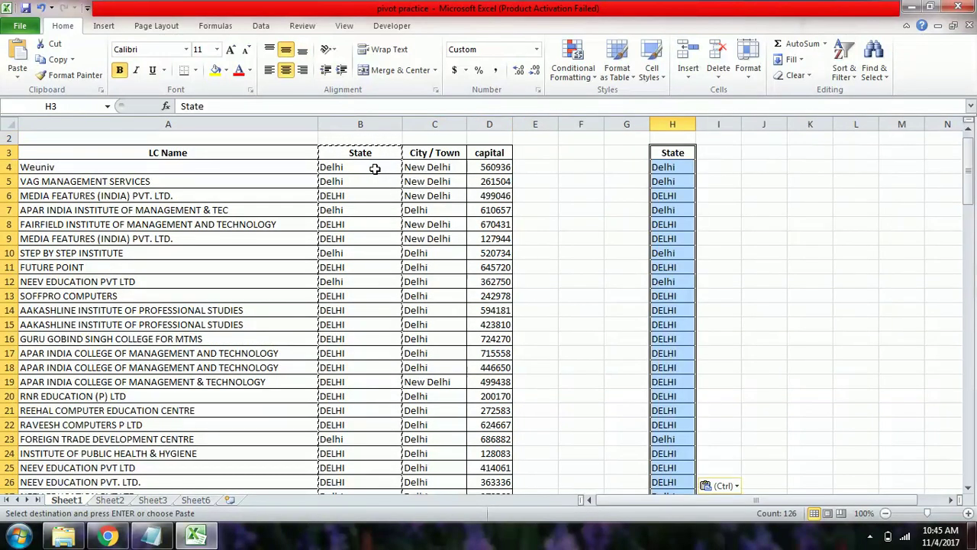
# Step: Remove the duplicates from the copied State list in column H and widen the column to fit the state names
pyautogui.hotkey('alt', 'a')
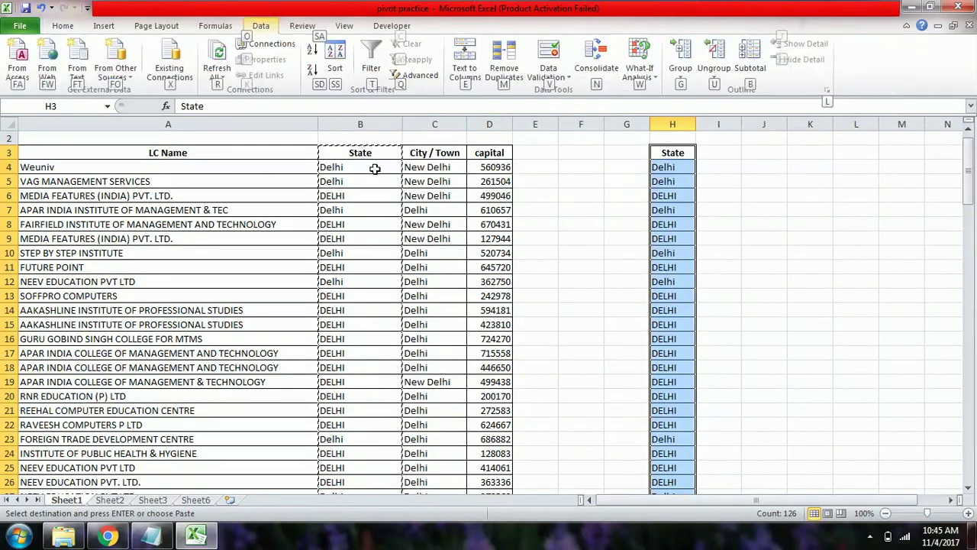
pyautogui.press('m')
pyautogui.click(473, 273)
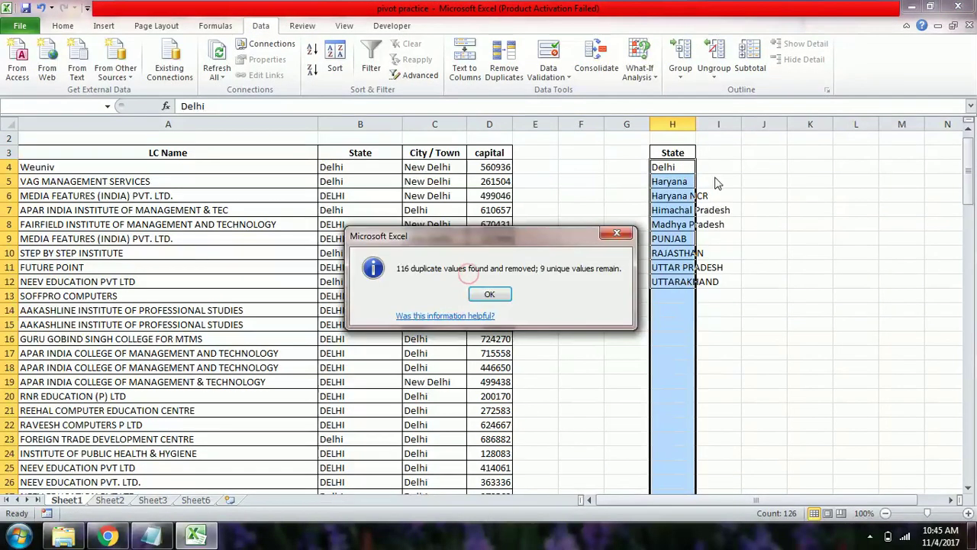
pyautogui.click(489, 294)
pyautogui.moveTo(696, 124); pyautogui.dragTo(735, 122)
# Step: Enter the header "No. of Centres" in I3 and fit column I to its text
pyautogui.click(759, 167)
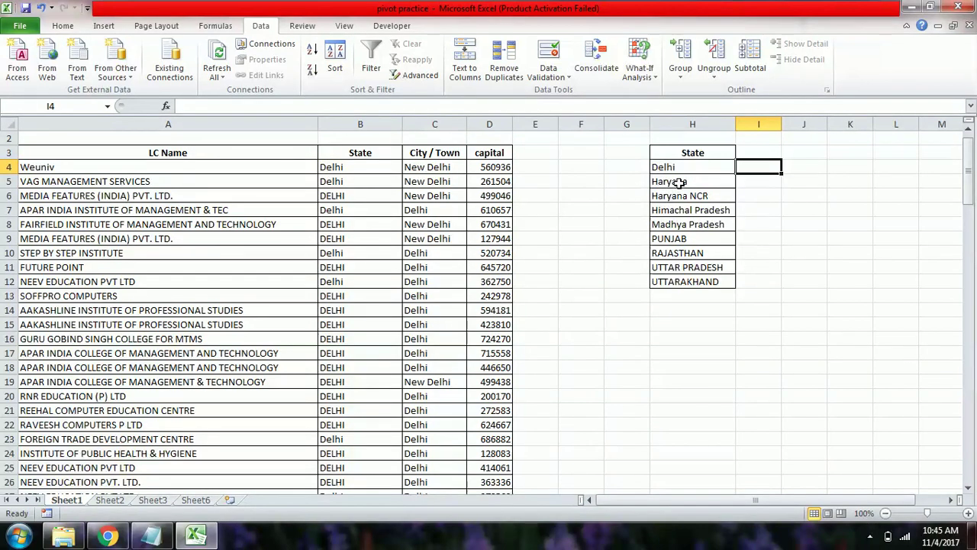
pyautogui.click(768, 152)
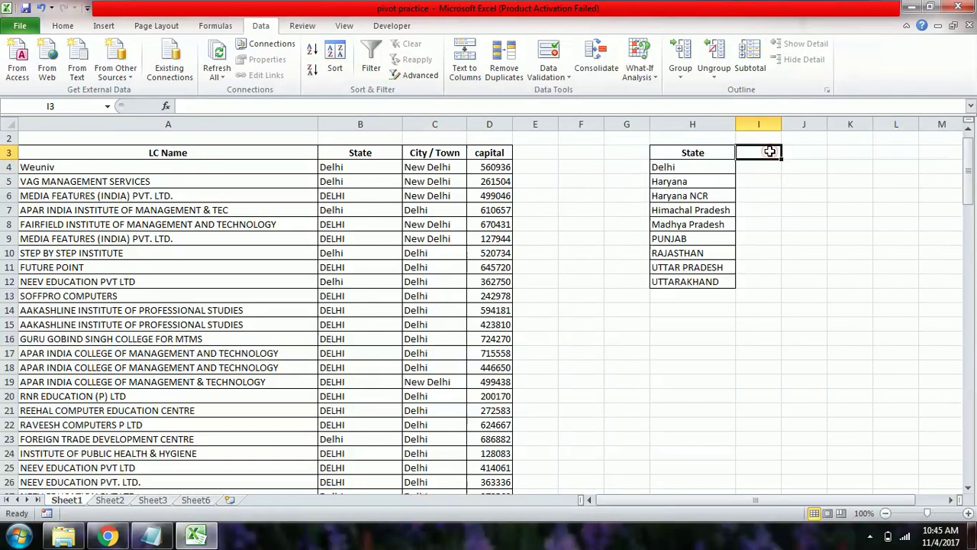
pyautogui.write('Count')
pyautogui.press('BackSpace')
pyautogui.press('BackSpace')
pyautogui.press('BackSpace')
pyautogui.press('BackSpace')
pyautogui.press('BackSpace')
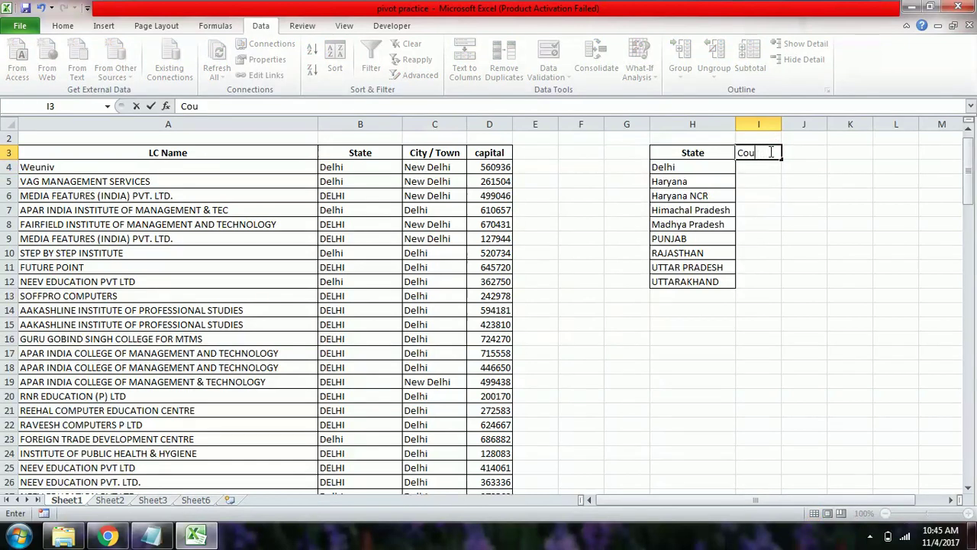
pyautogui.write('No. of Centres')
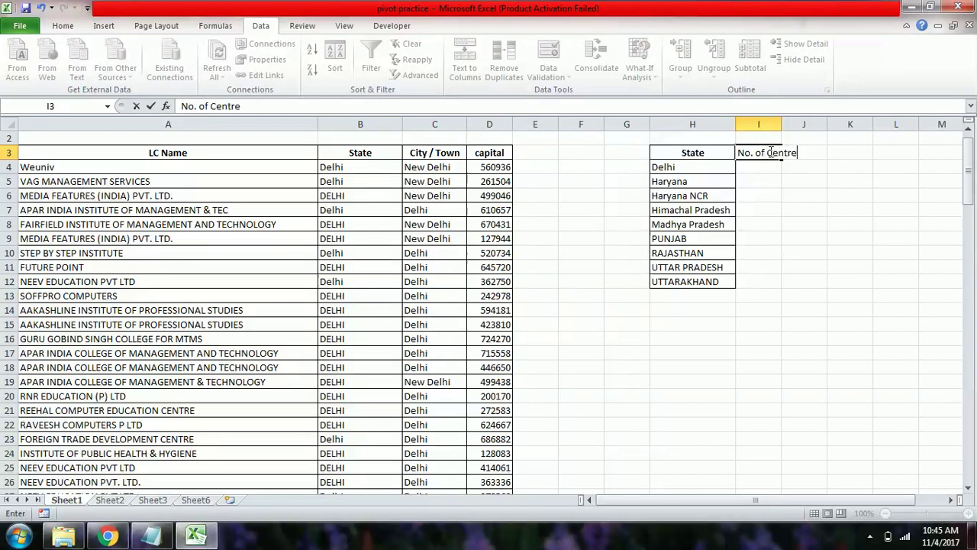
pyautogui.press('Return')
pyautogui.doubleClick(782, 133)
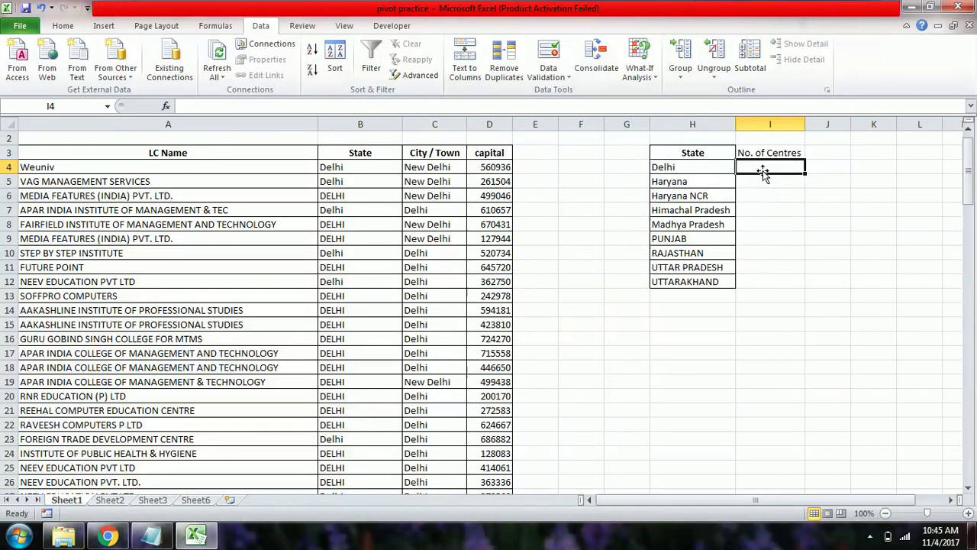
# Step: Enter =COUNTIF($B$4:$B$128,H4) in I4 to count the centres in the first listed state
pyautogui.write('=counti')
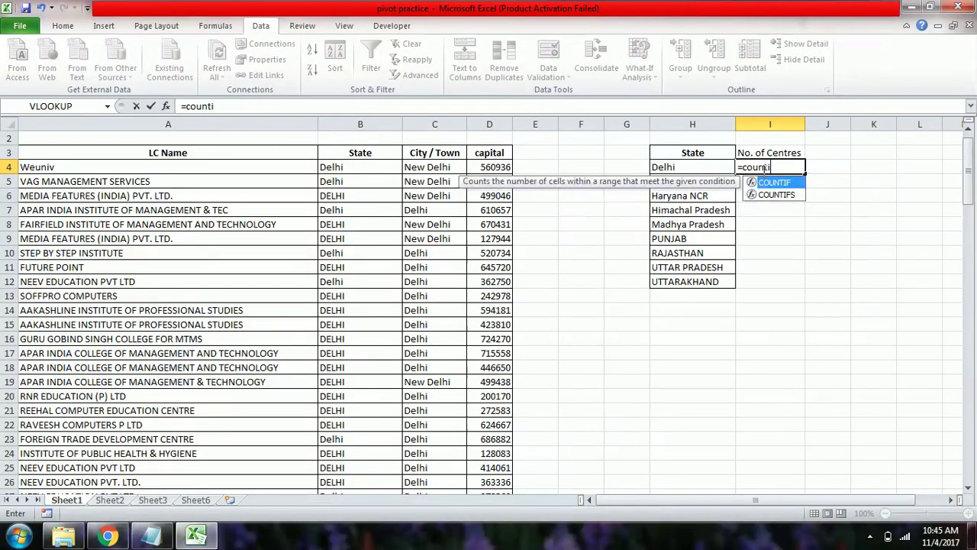
pyautogui.press('Tab')
pyautogui.click(389, 167)
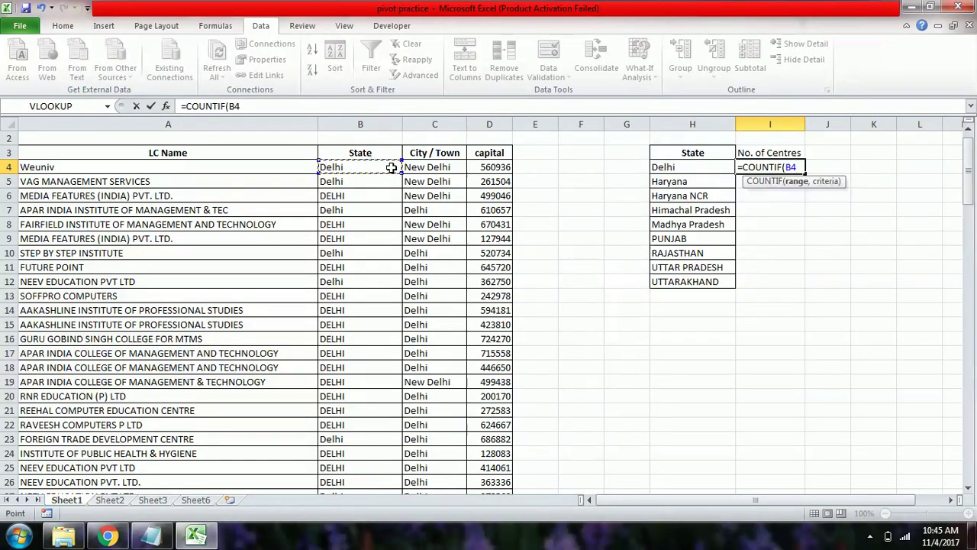
pyautogui.hotkey('ctrl', 'shift', 'Down')
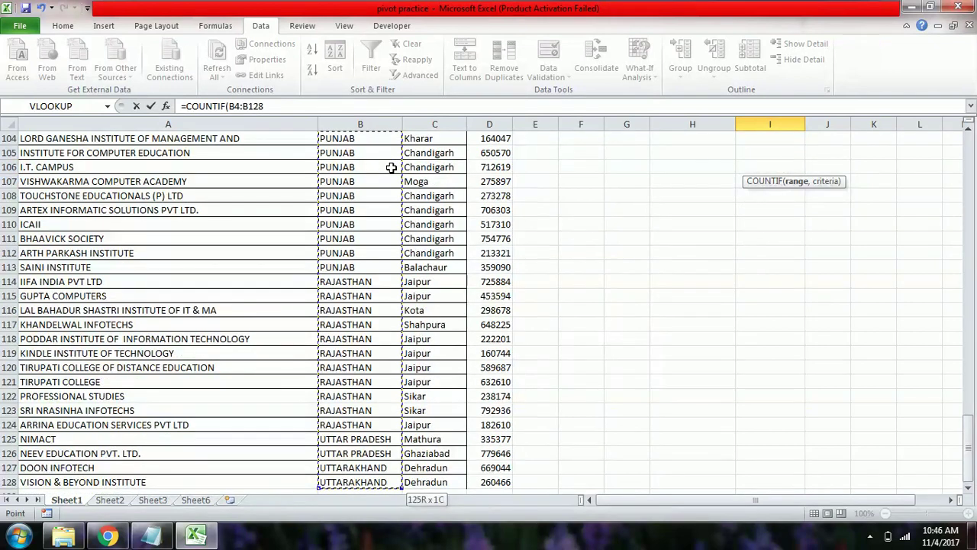
pyautogui.press('F4')
pyautogui.write(',')
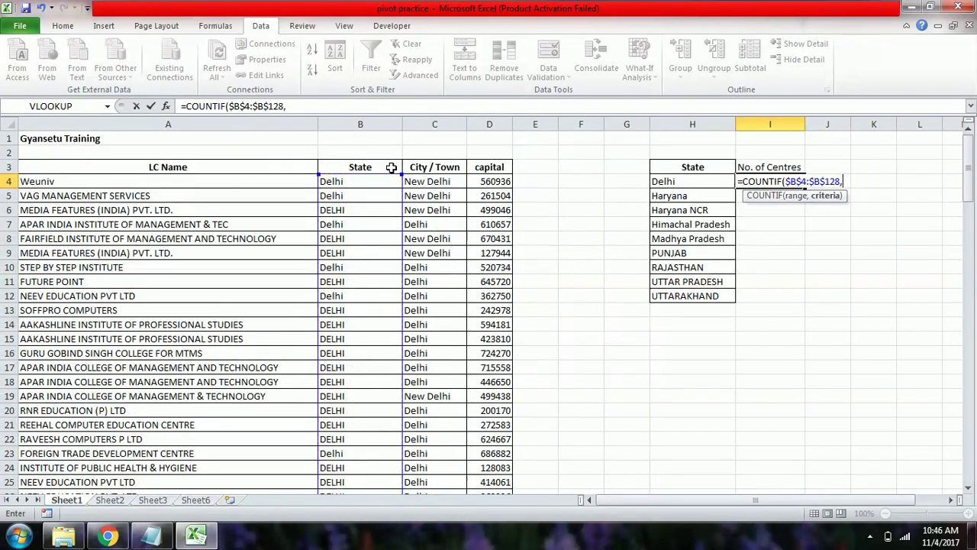
pyautogui.press('Left')
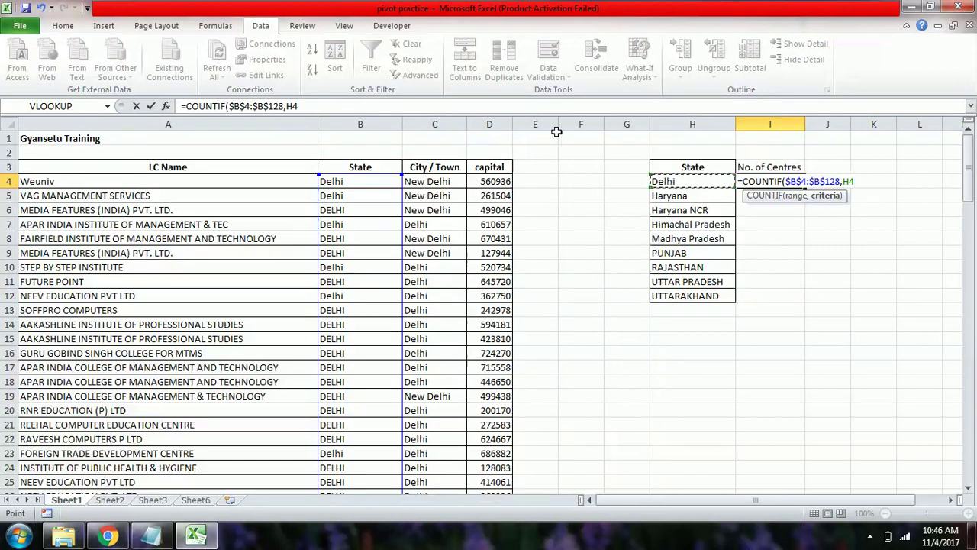
pyautogui.hotkey('ctrl', 'Return')
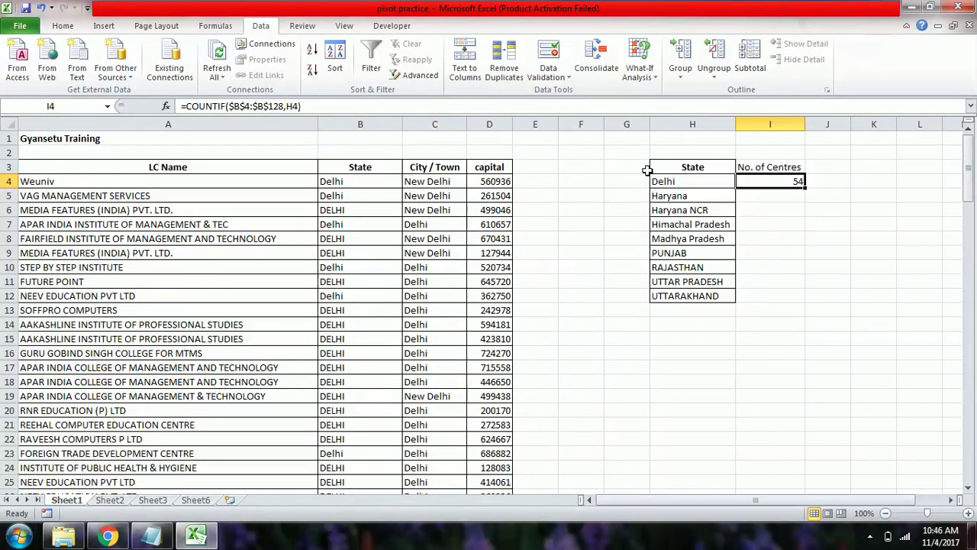
# Step: Copy the COUNTIF formula from I4 into I5:I12 for the remaining states
pyautogui.hotkey('ctrl', 'c')
pyautogui.press('Down')
pyautogui.hotkey('shift', 'Down')
pyautogui.hotkey('shift', 'Down')
pyautogui.hotkey('shift', 'Down')
pyautogui.hotkey('shift', 'Down')
pyautogui.hotkey('shift', 'Down')
pyautogui.hotkey('shift', 'Down')
pyautogui.hotkey('shift', 'Down')
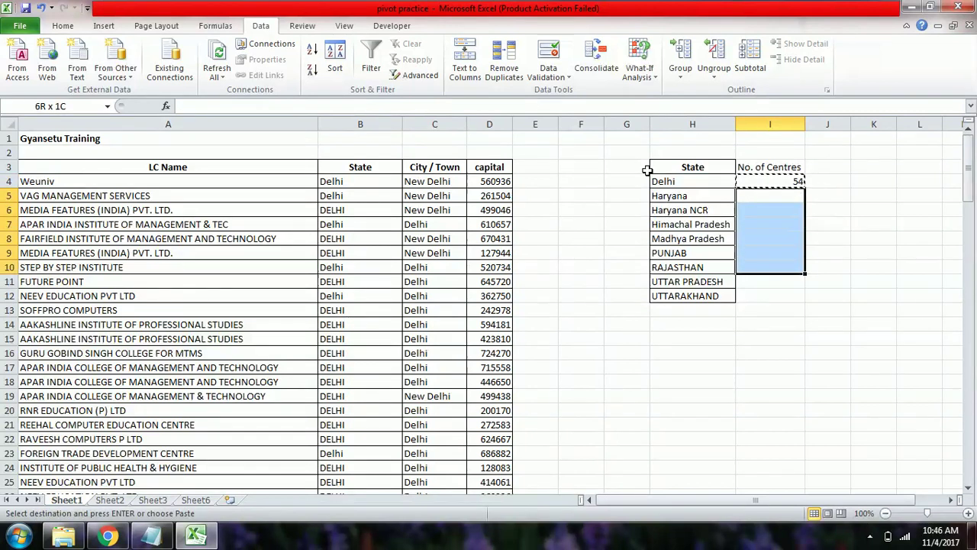
pyautogui.hotkey('ctrl', 'v')
pyautogui.press('Escape')
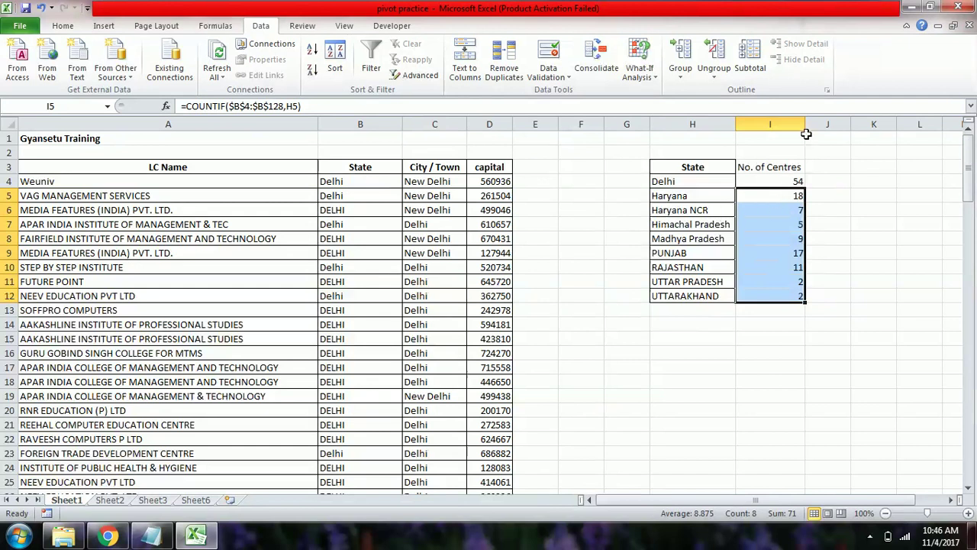
# Step: Enter the header "Total Capital" in J3 and widen column J to fit it
pyautogui.click(816, 163)
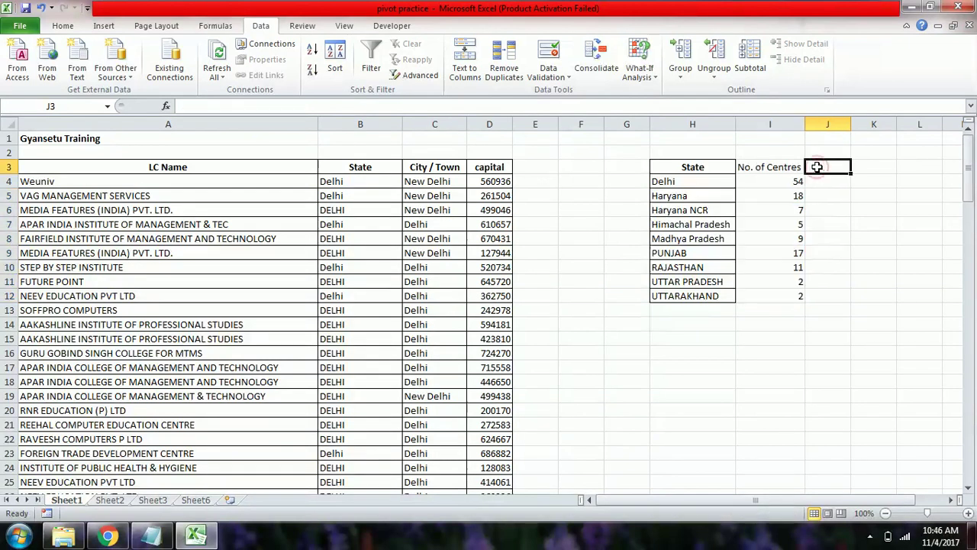
pyautogui.write('S')
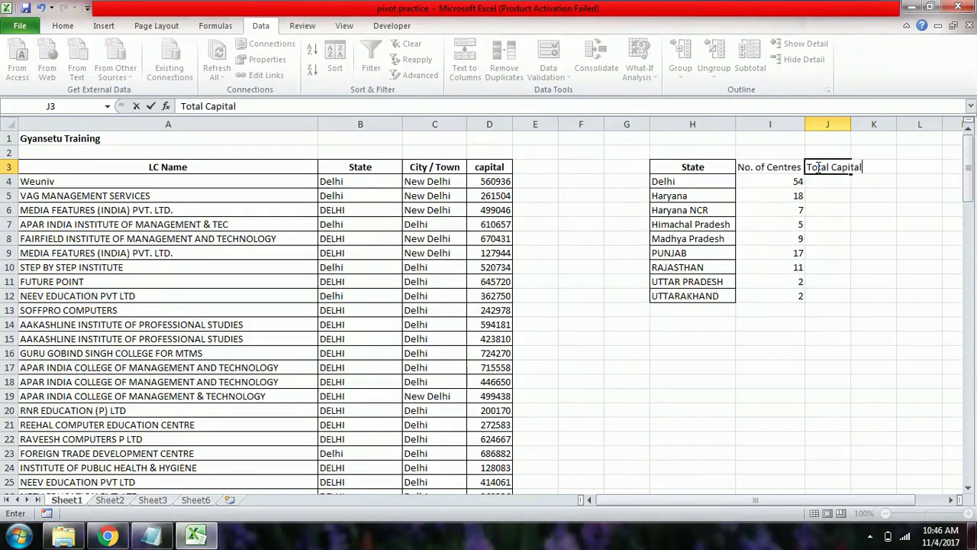
pyautogui.press('Return')
pyautogui.moveTo(850, 125); pyautogui.dragTo(883, 126)
# Step: Enter =SUMIF($B$4:$B$128,H4,$D$4:$D$128) in J4 to total the capital of the first listed state
pyautogui.write('=sum')
pyautogui.press('Down')
pyautogui.press('Tab')
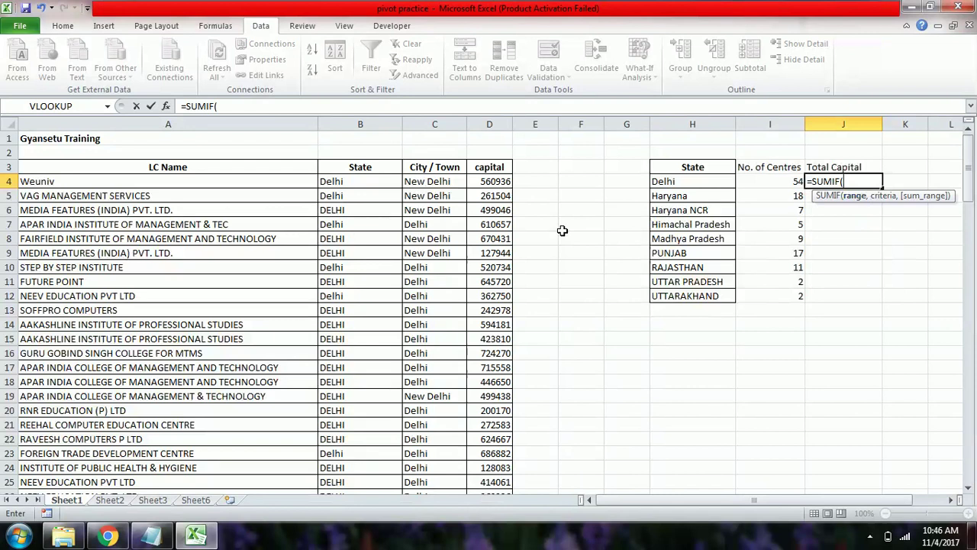
pyautogui.click(375, 182)
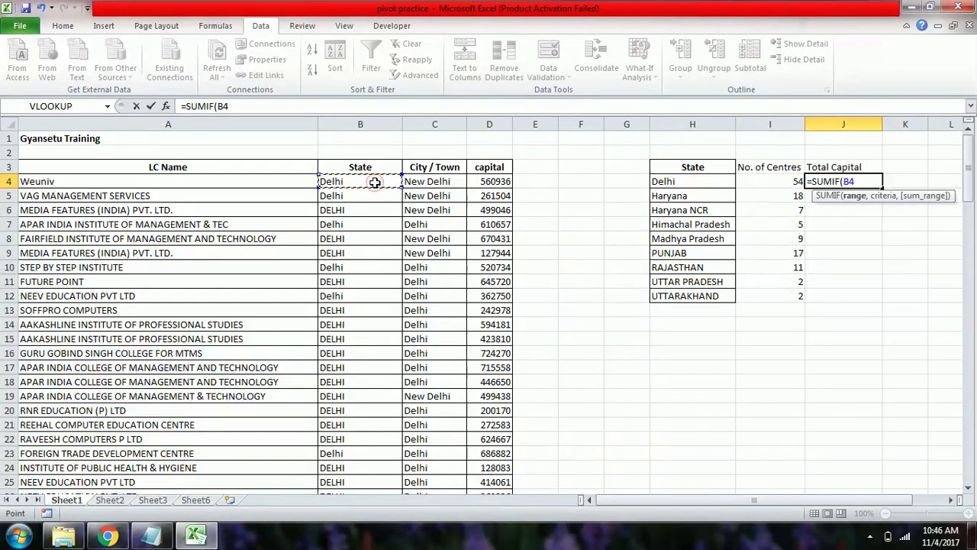
pyautogui.hotkey('ctrl', 'shift', 'Down')
pyautogui.press('F4')
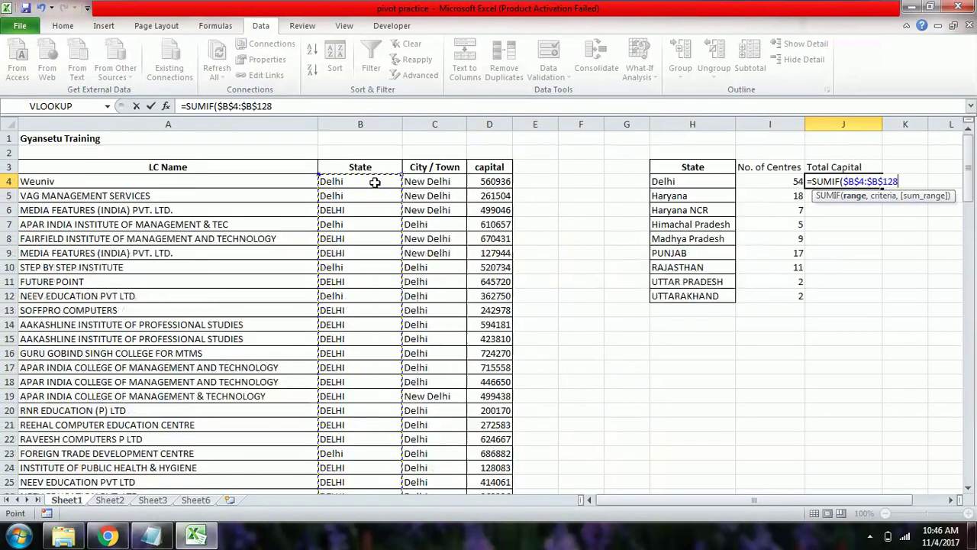
pyautogui.write(',')
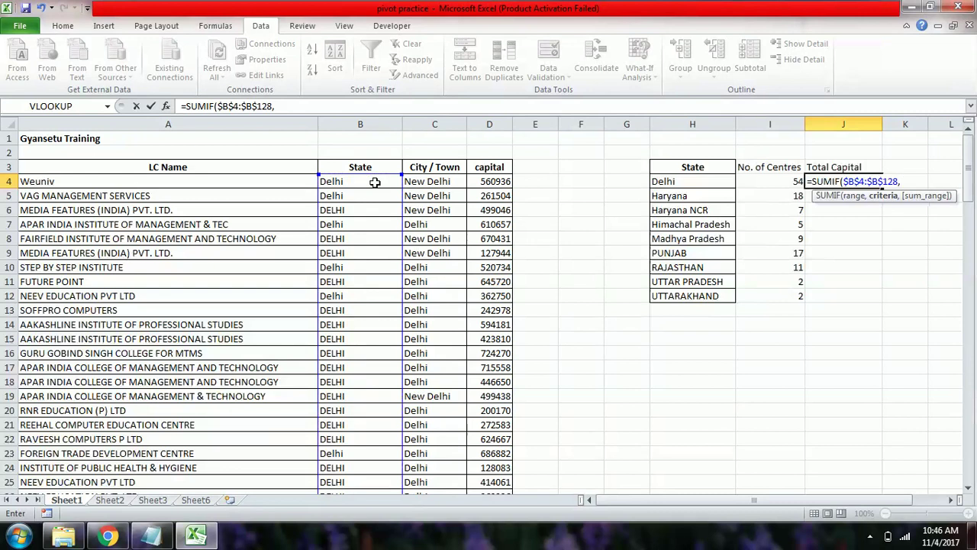
pyautogui.click(695, 182)
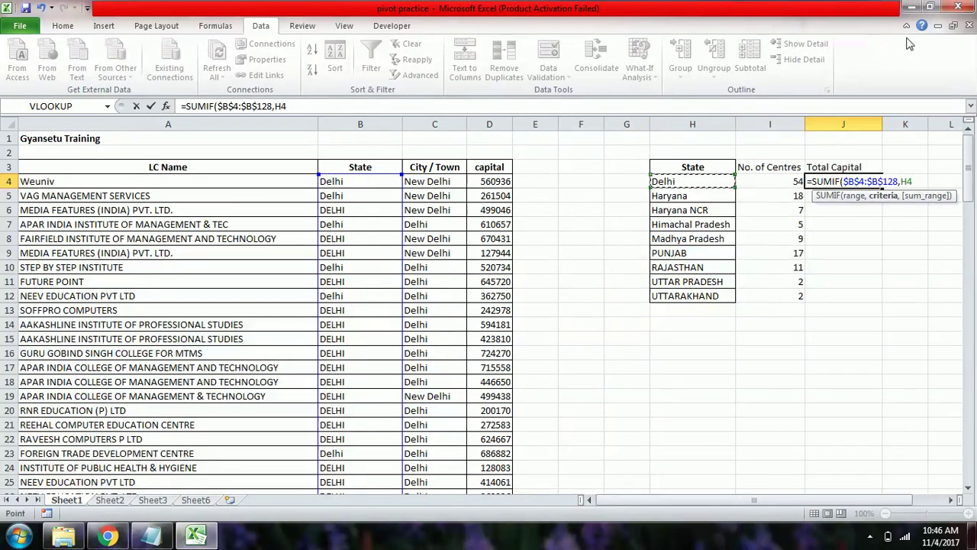
pyautogui.write(',')
pyautogui.click(494, 182)
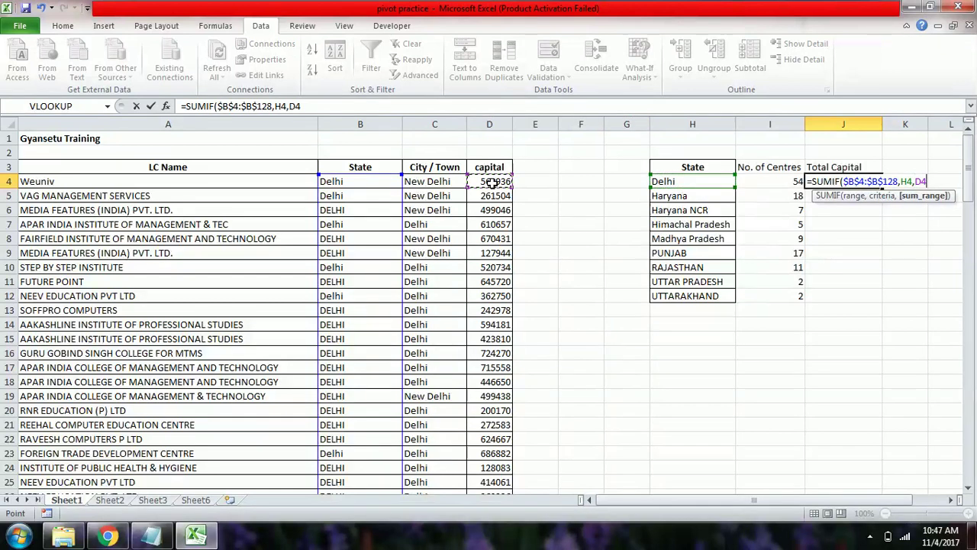
pyautogui.hotkey('ctrl', 'shift', 'Down')
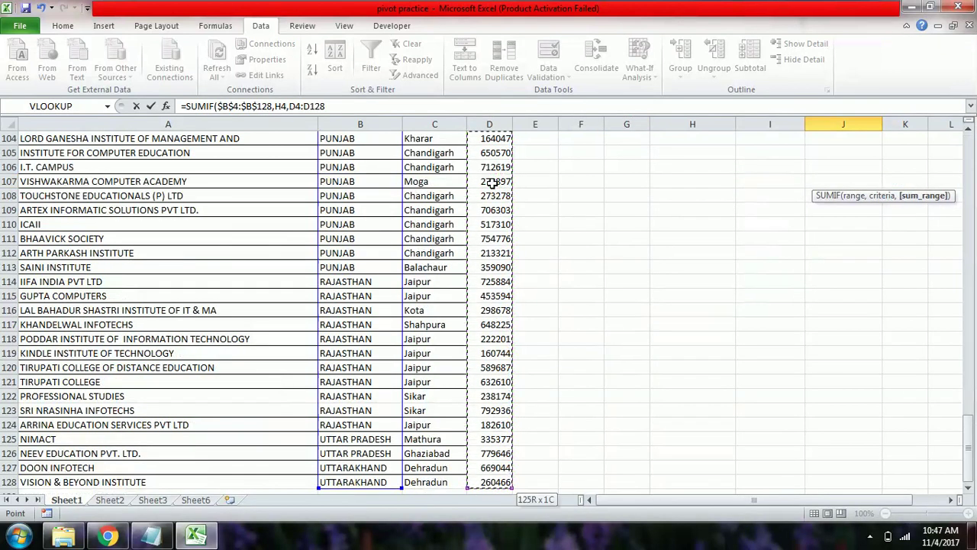
pyautogui.press('F4')
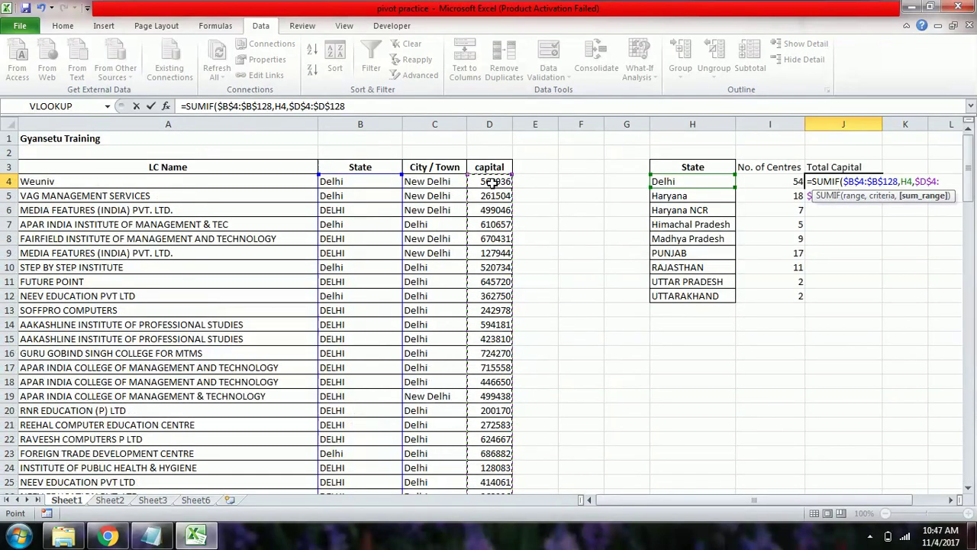
pyautogui.write(')')
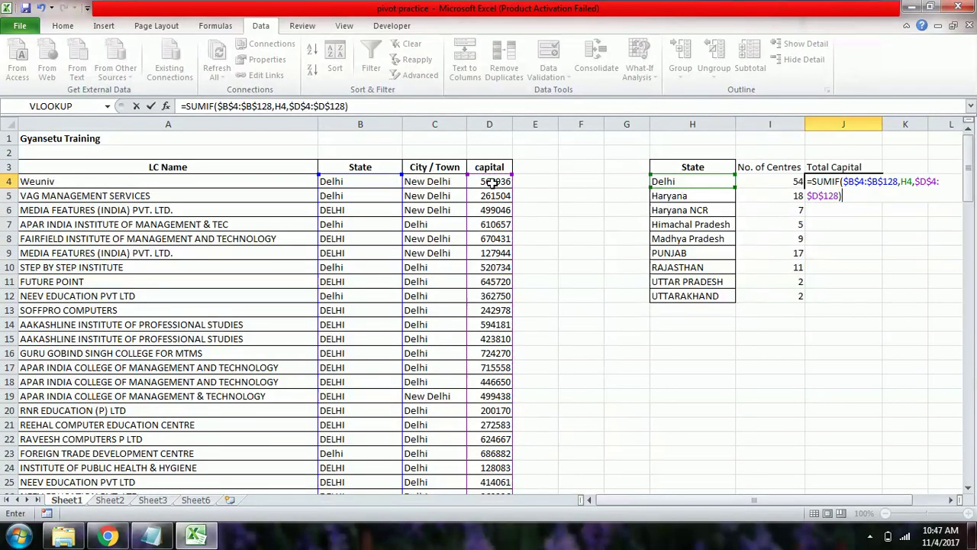
pyautogui.hotkey('ctrl', 'Return')
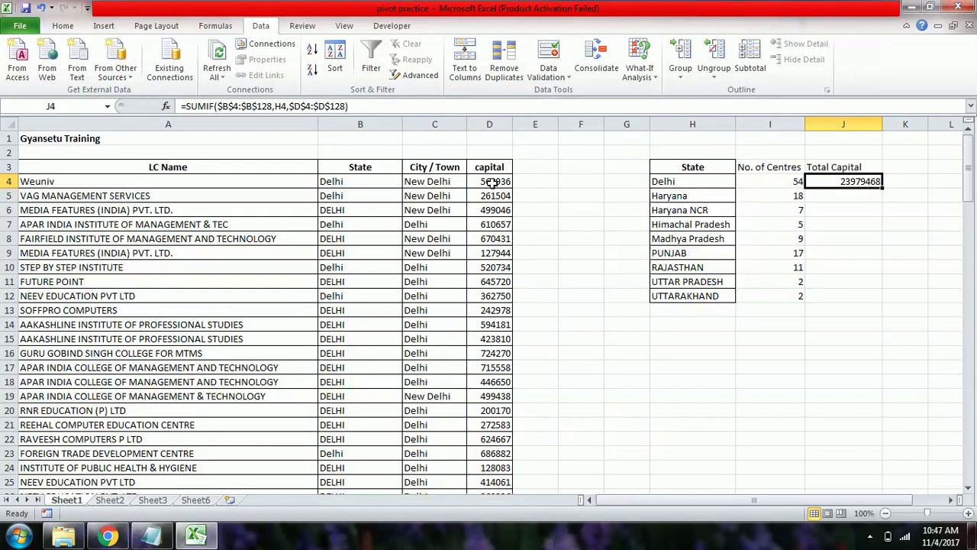
# Step: Copy the SUMIF formula from J4 into J5:J12 for the remaining states
pyautogui.hotkey('ctrl', 'c')
pyautogui.press('Down')
pyautogui.hotkey('shift', 'Down')
pyautogui.hotkey('shift', 'Down')
pyautogui.hotkey('shift', 'Down')
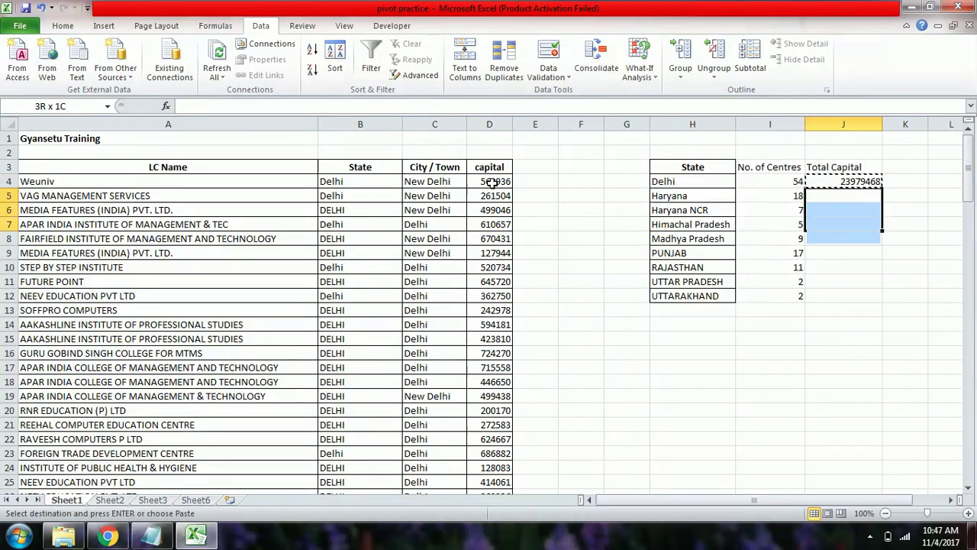
pyautogui.hotkey('shift', 'Down')
pyautogui.hotkey('shift', 'Down')
pyautogui.hotkey('shift', 'Down')
pyautogui.hotkey('shift', 'Down')
pyautogui.hotkey('ctrl', 'v')
pyautogui.press('Escape')
# Step: Check the copied SUMIF formulas down column J to J12 and dismiss the Windows color scheme prompt
pyautogui.press('Down')
pyautogui.press('Down')
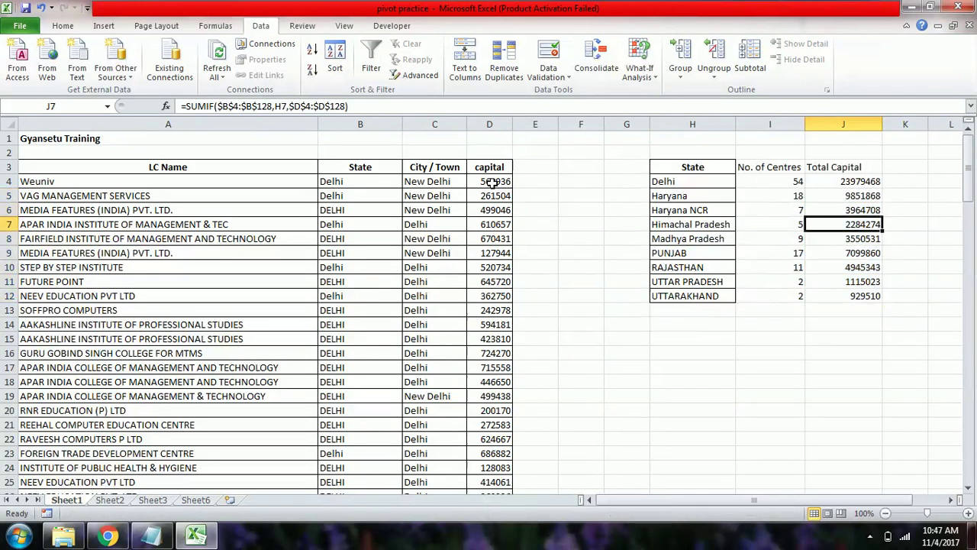
pyautogui.press('Down')
pyautogui.press('Down')
pyautogui.press('Down')
pyautogui.press('Down')
pyautogui.press('Down')
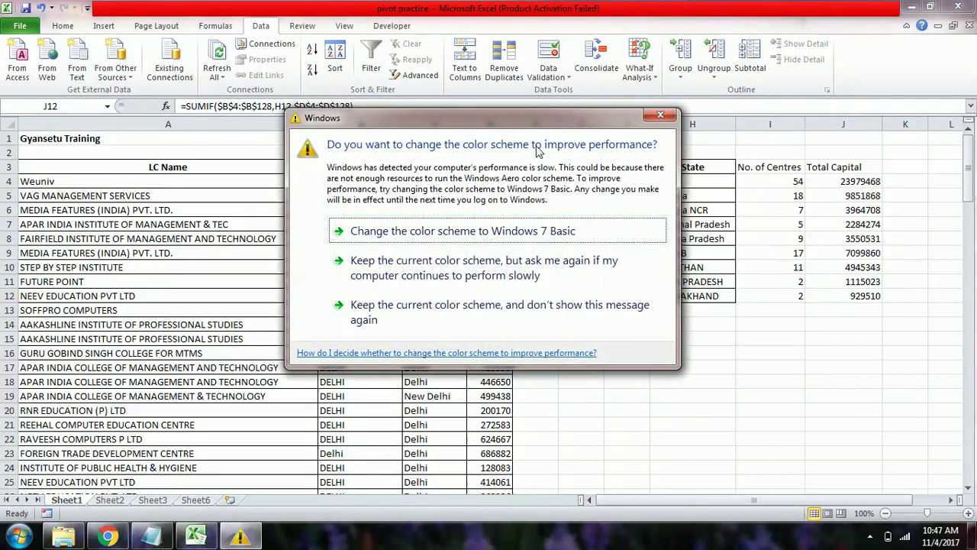
pyautogui.click(661, 116)
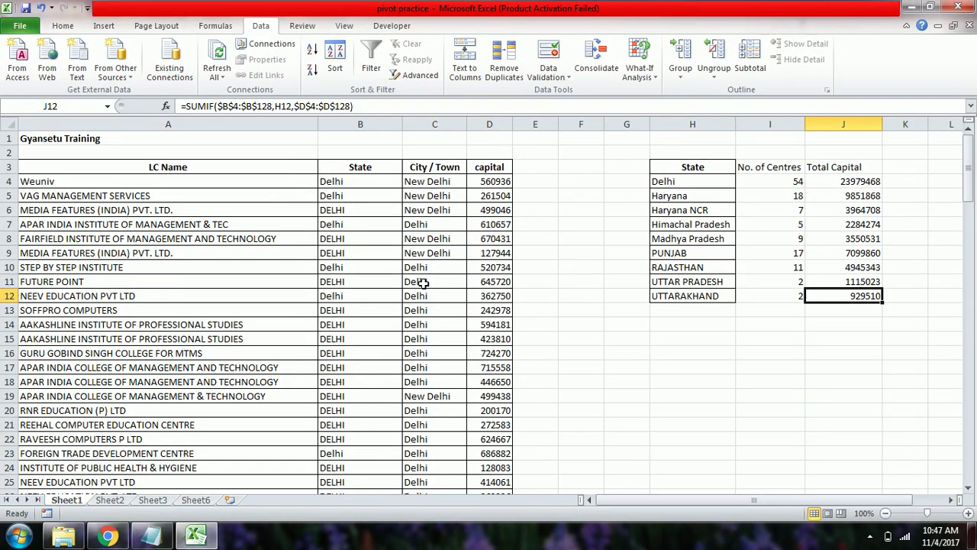
# Step: Create a PivotTable on a new worksheet from the centre list in Sheet1, range A3:D128
pyautogui.click(192, 168)
pyautogui.hotkey('ctrl', 'shift', 'Right')
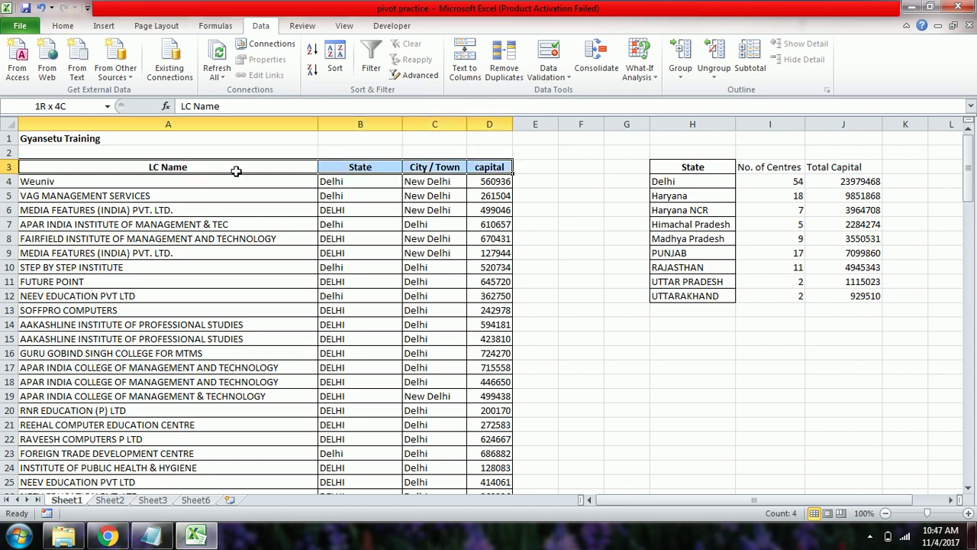
pyautogui.hotkey('ctrl', 'shift', 'Down')
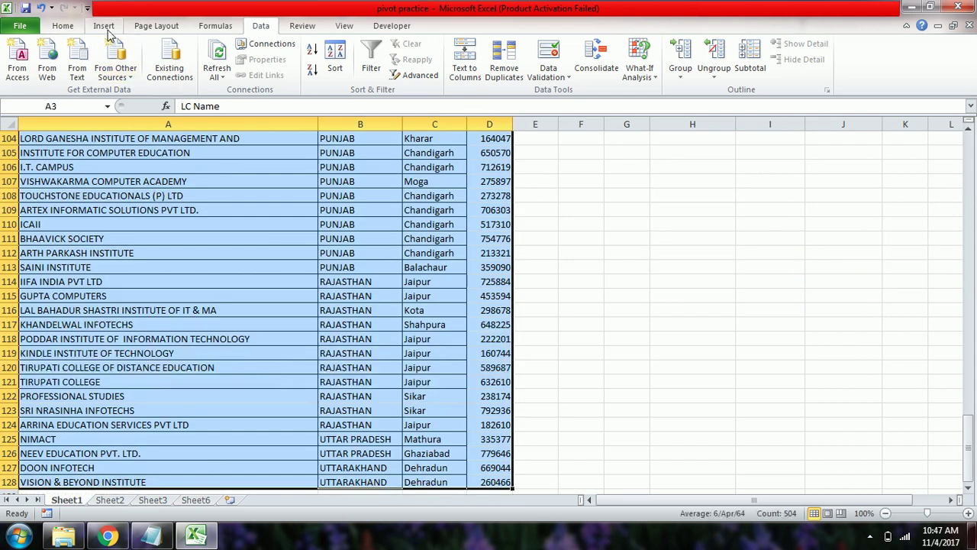
pyautogui.click(104, 26)
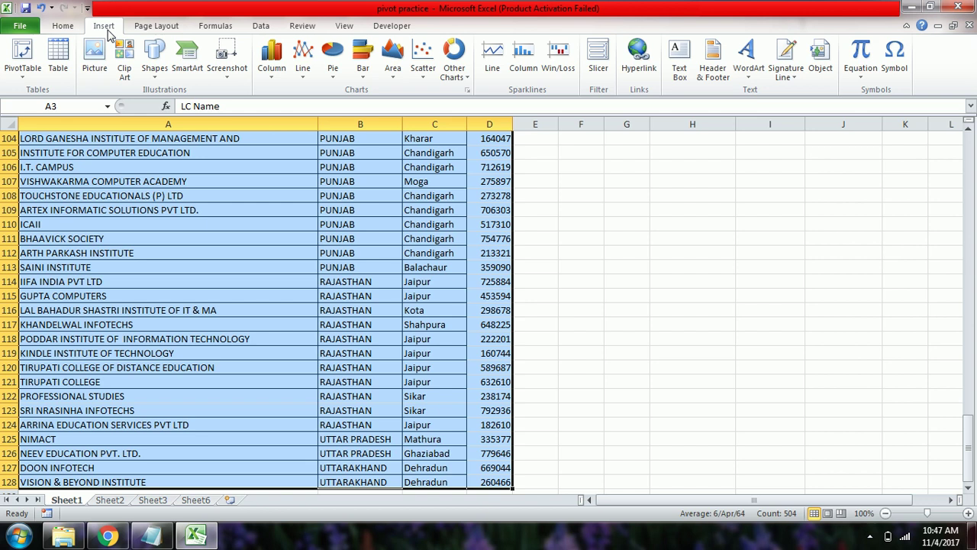
pyautogui.click(23, 77)
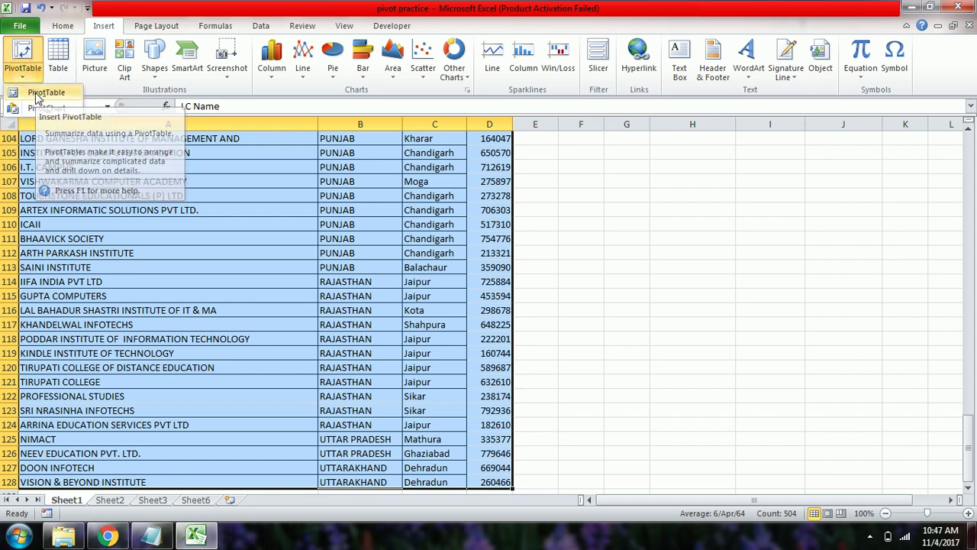
pyautogui.click(35, 93)
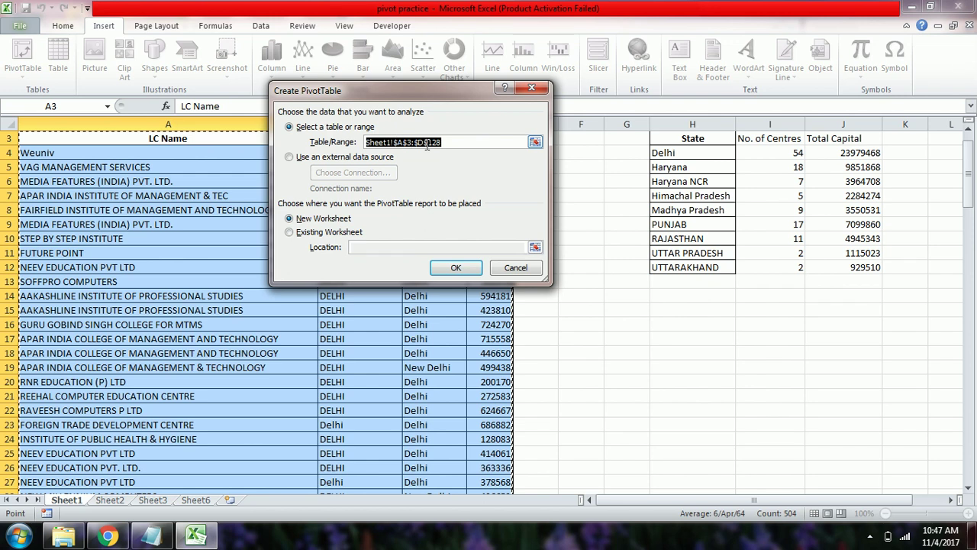
pyautogui.click(455, 143)
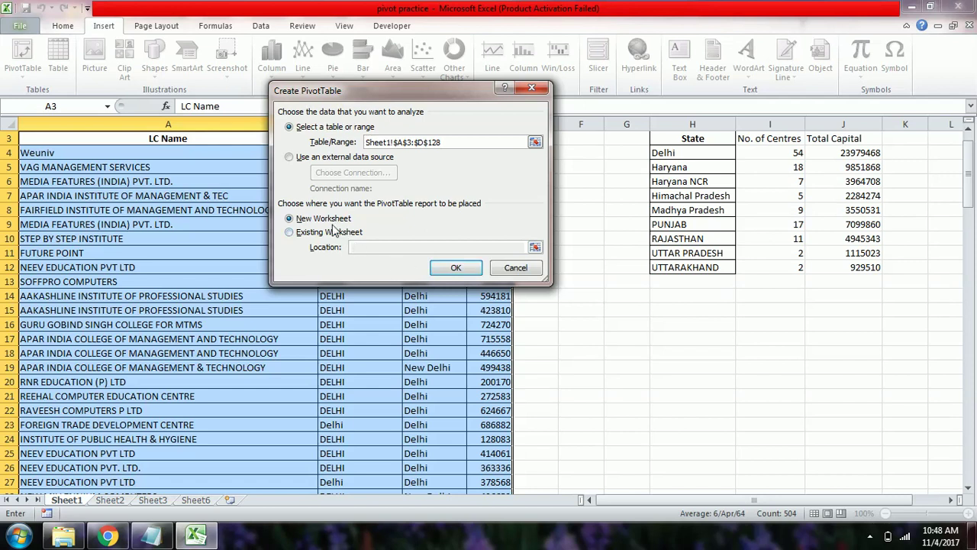
pyautogui.click(455, 269)
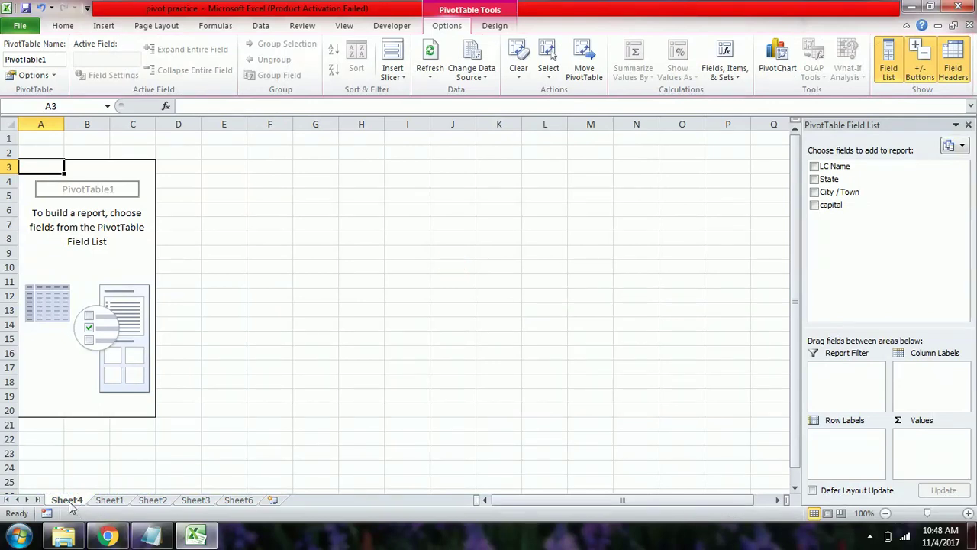
# Step: Look at the source data on Sheet1, return to the pivot sheet Sheet4 and select a cell inside the empty PivotTable
pyautogui.click(110, 499)
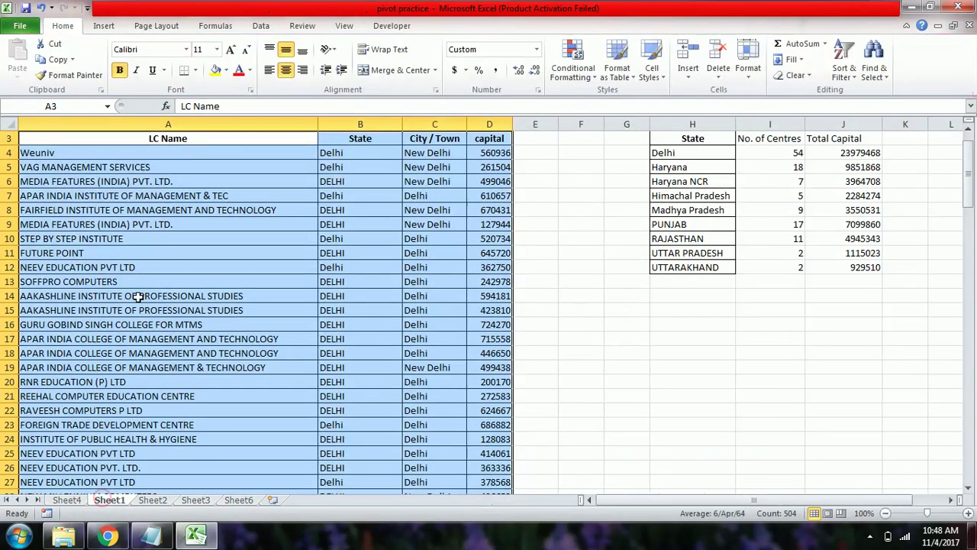
pyautogui.click(67, 499)
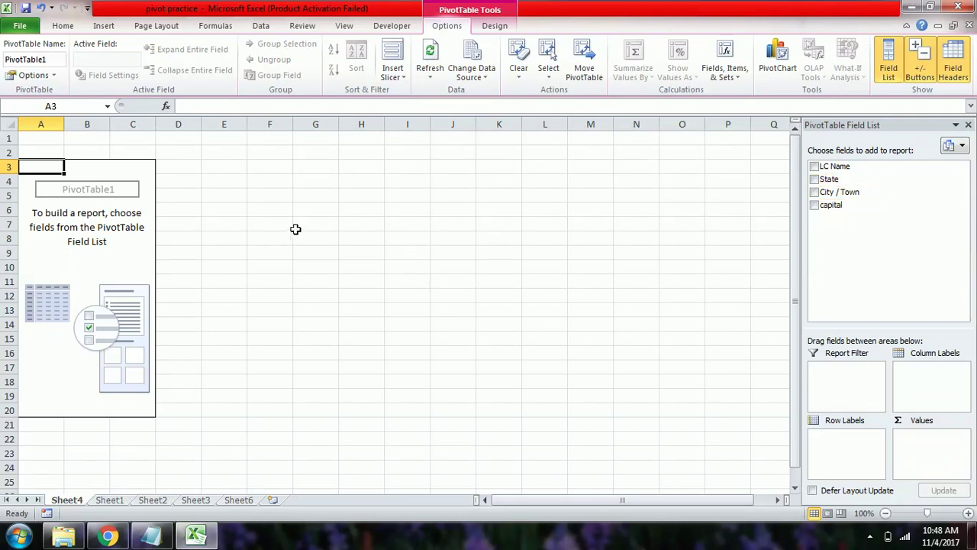
pyautogui.click(343, 188)
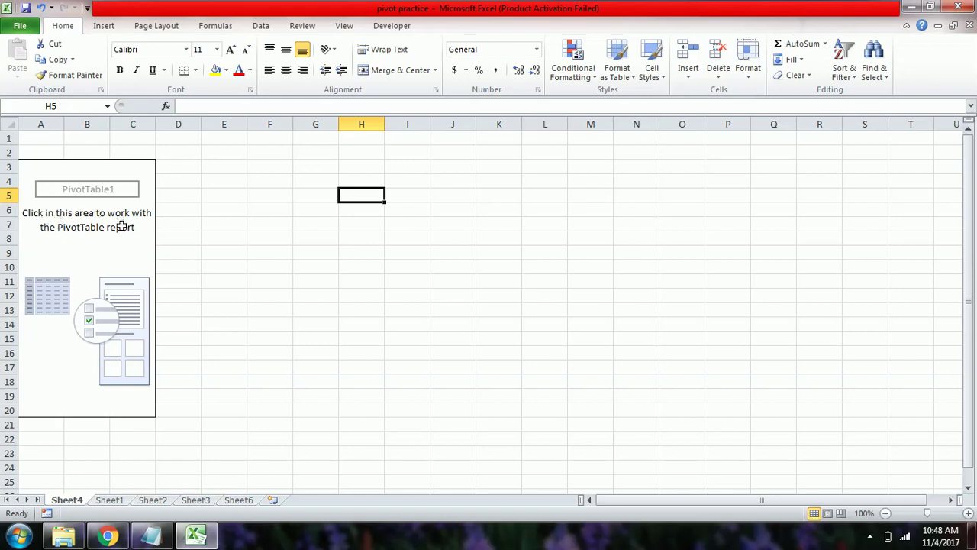
pyautogui.click(79, 244)
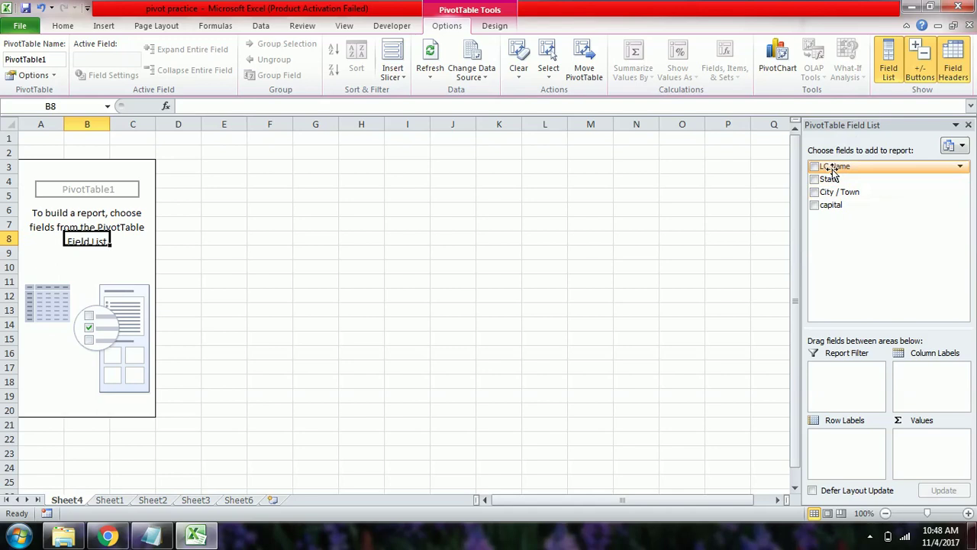
# Step: Compare the column headings in row 3 of Sheet1 with the PivotTable fields on Sheet4, dismissing the color scheme prompt
pyautogui.click(111, 501)
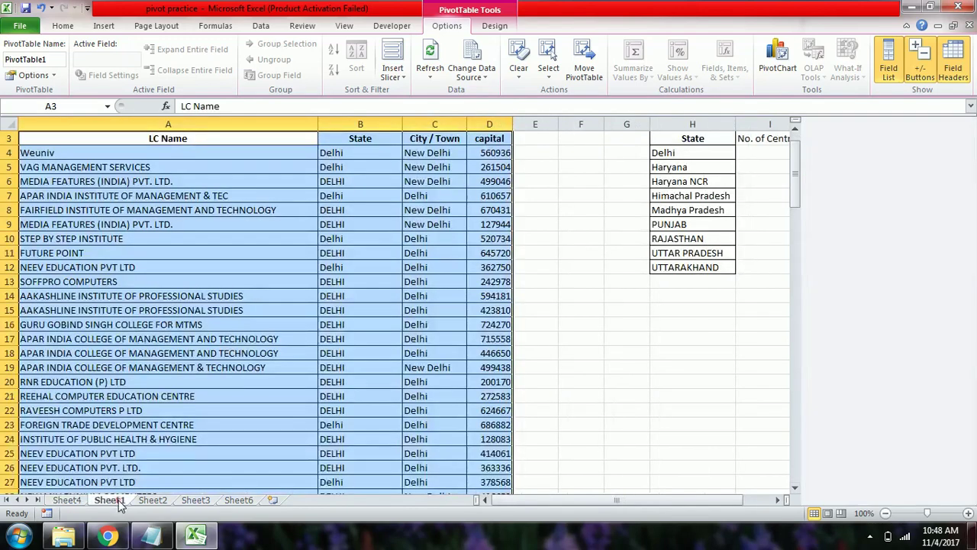
pyautogui.click(119, 197)
pyautogui.hotkey('ctrl', 'Up')
pyautogui.hotkey('ctrl', 'Up')
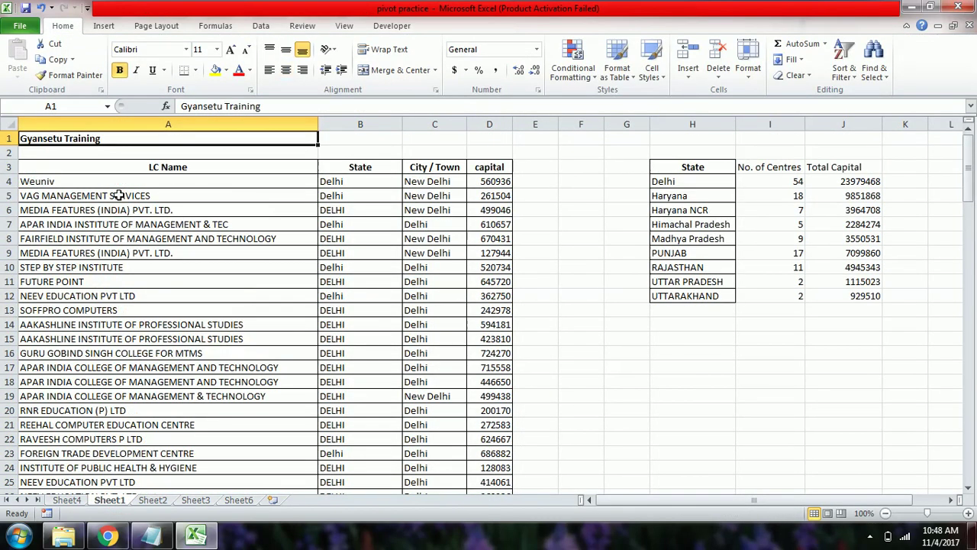
pyautogui.click(215, 168)
pyautogui.click(351, 168)
pyautogui.click(408, 168)
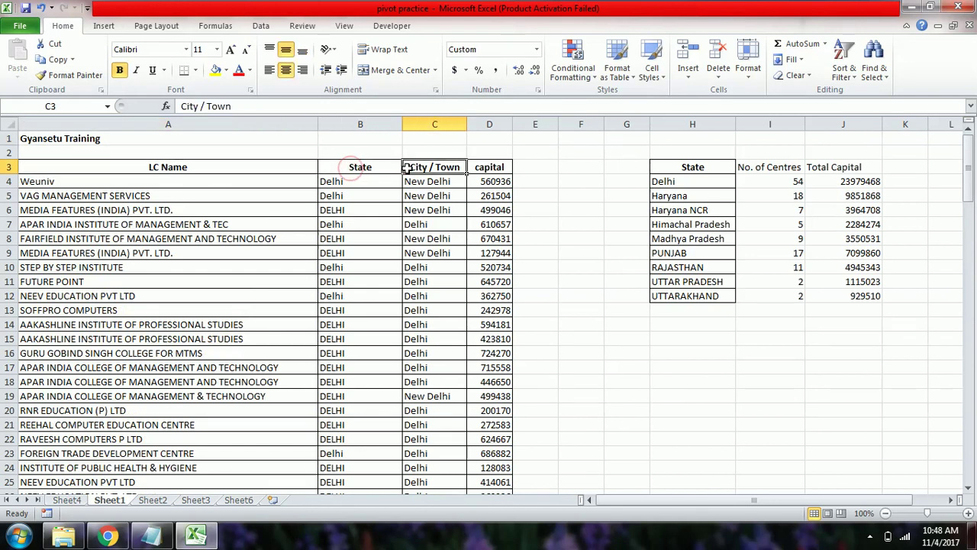
pyautogui.click(70, 501)
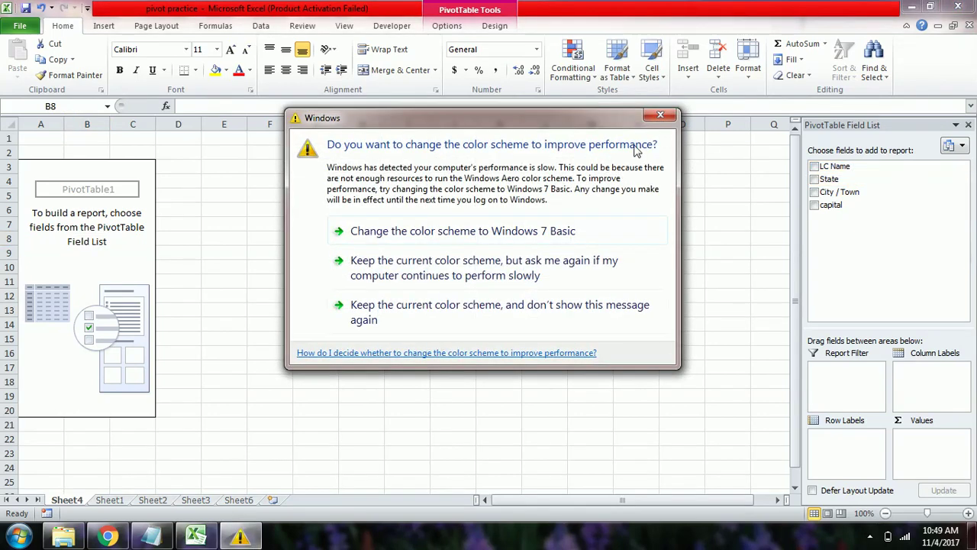
pyautogui.click(658, 118)
# Step: Examine the State column of the centre list and the list of unique states in column H on Sheet1
pyautogui.click(116, 501)
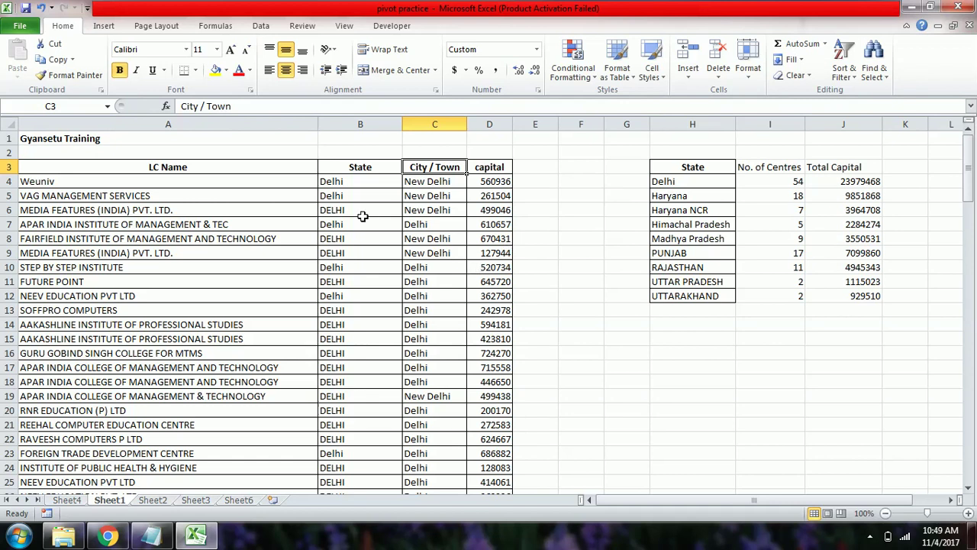
pyautogui.click(336, 184)
pyautogui.click(336, 183)
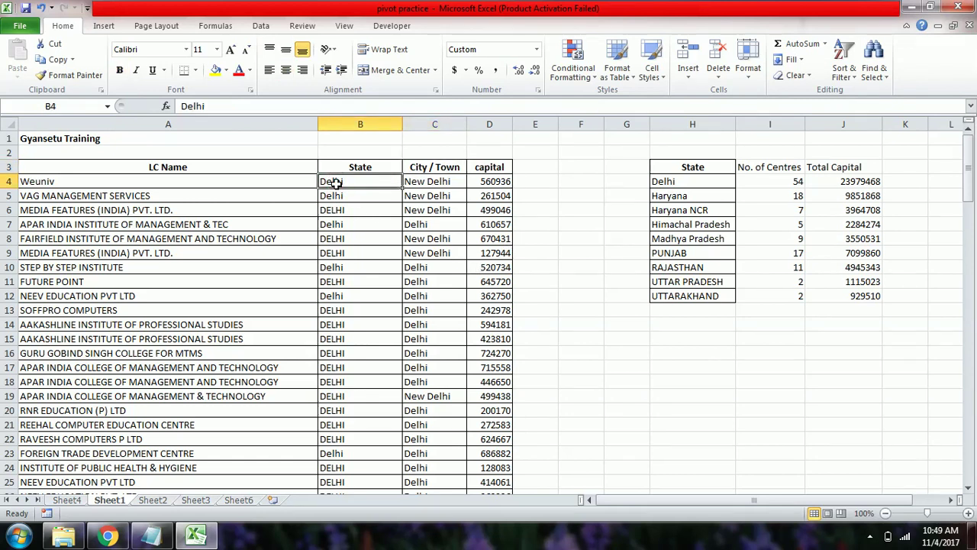
pyautogui.hotkey('ctrl', 'Down')
pyautogui.hotkey('ctrl', 'Up')
pyautogui.click(693, 153)
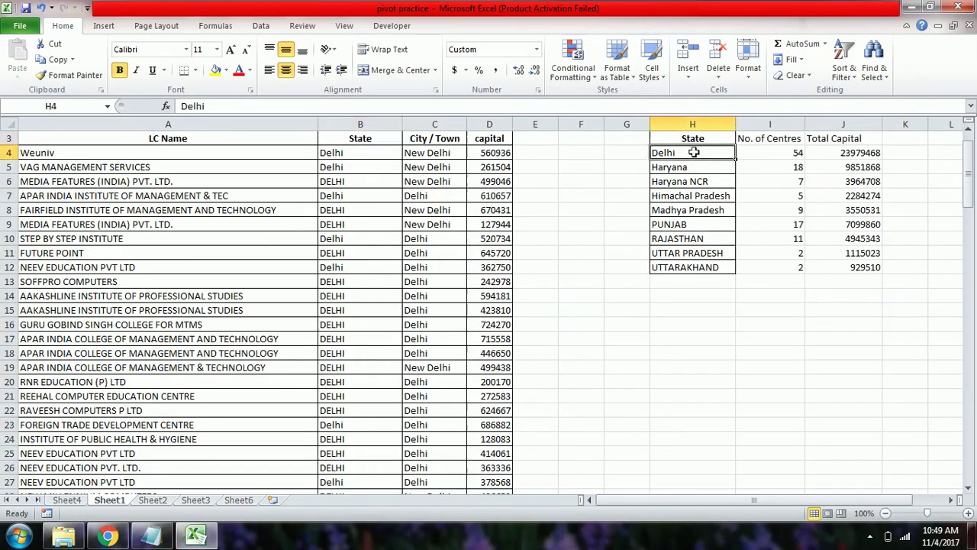
pyautogui.hotkey('ctrl', 'Up')
pyautogui.hotkey('ctrl', 'Up')
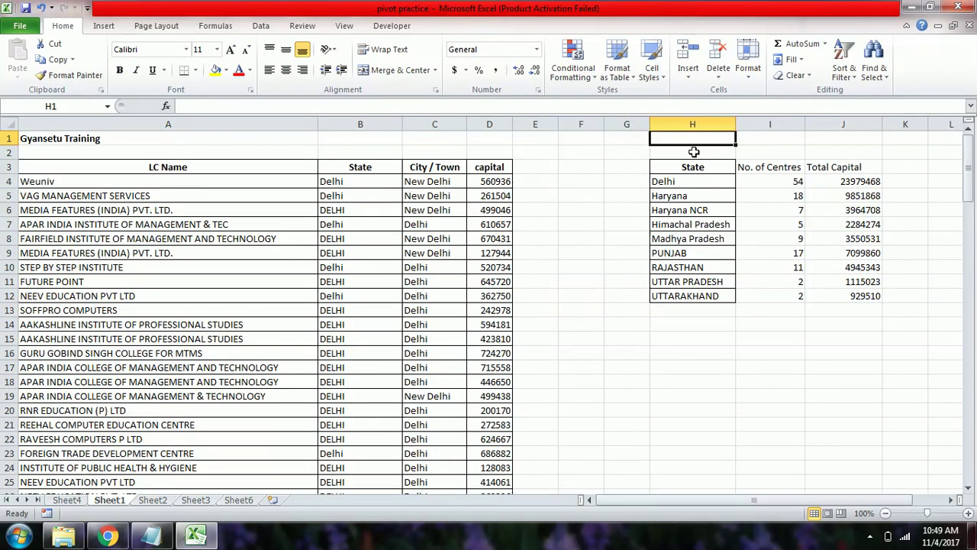
# Step: Add the State field to the Row Labels of the PivotTable on Sheet4
pyautogui.click(66, 500)
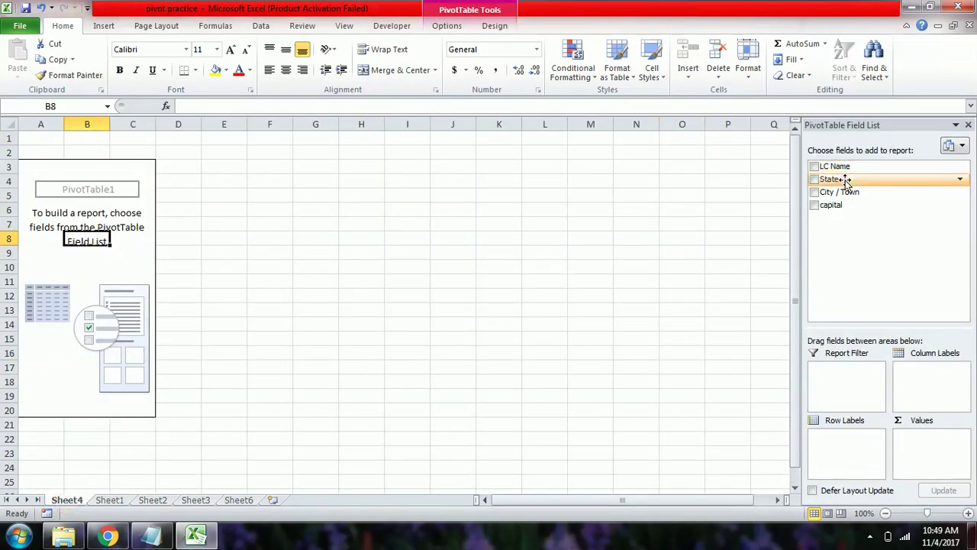
pyautogui.moveTo(847, 181); pyautogui.dragTo(846, 456)
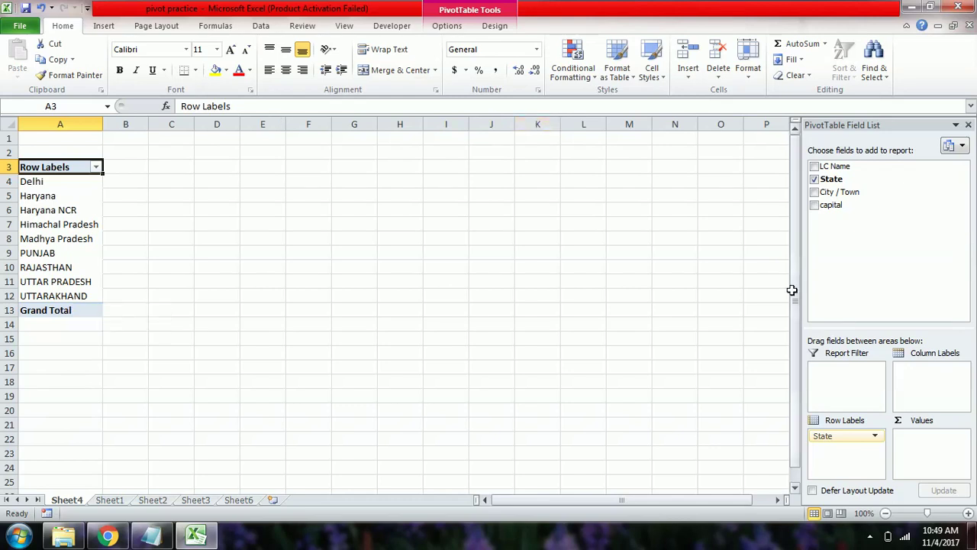
# Step: Move the State field from Row Labels to Column Labels and look over the state headings running across row 4
pyautogui.moveTo(836, 441); pyautogui.dragTo(923, 385)
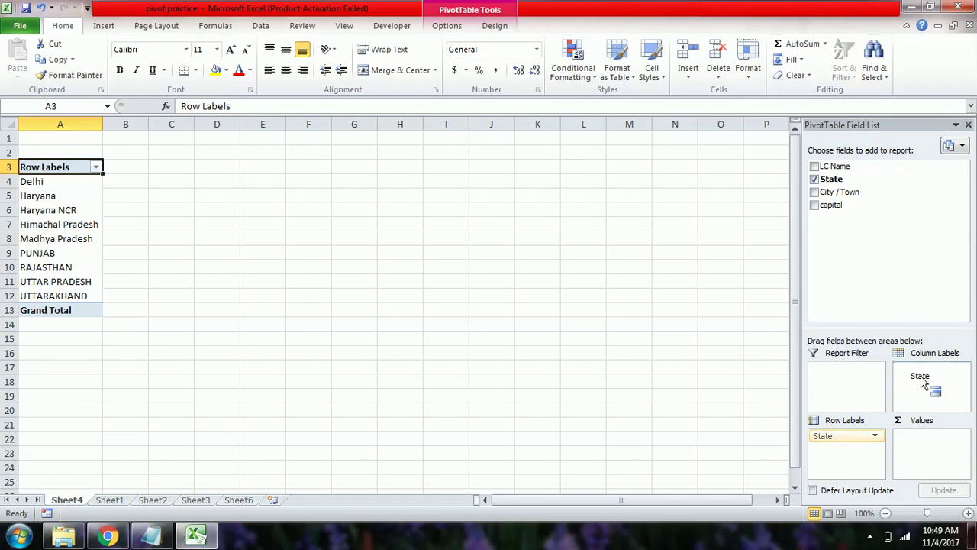
pyautogui.moveTo(923, 384); pyautogui.dragTo(921, 375)
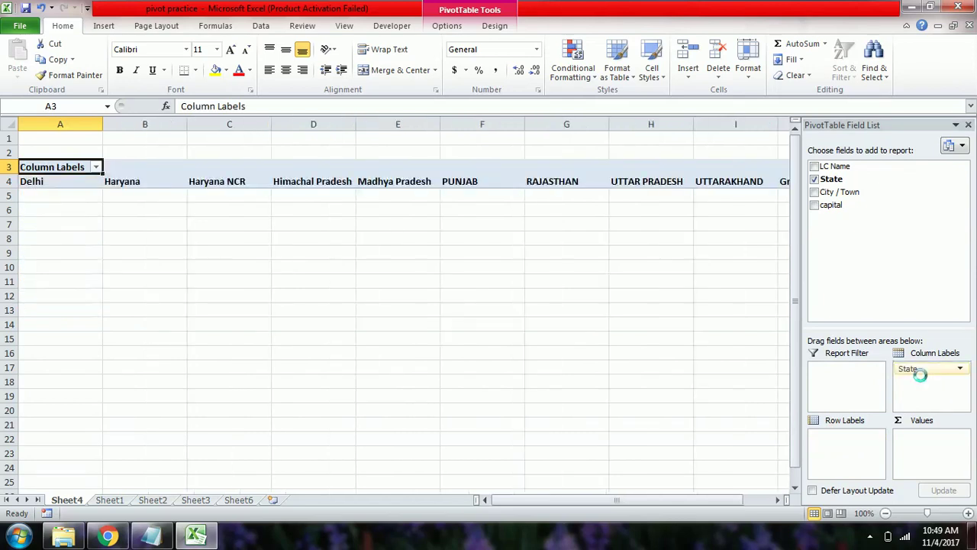
pyautogui.click(658, 281)
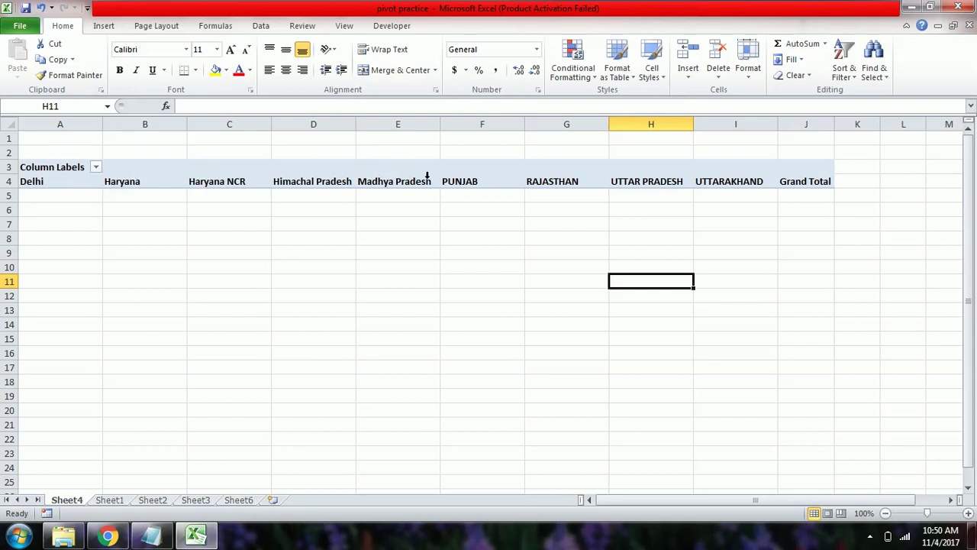
pyautogui.click(441, 201)
pyautogui.click(408, 182)
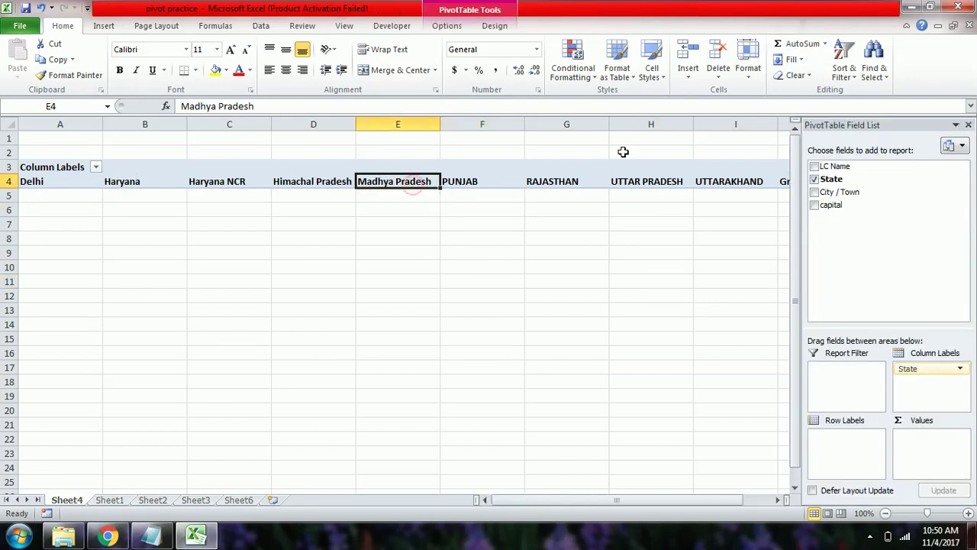
# Step: Move the State field back from Column Labels to Row Labels and select an empty cell outside the PivotTable
pyautogui.moveTo(910, 371); pyautogui.dragTo(846, 452)
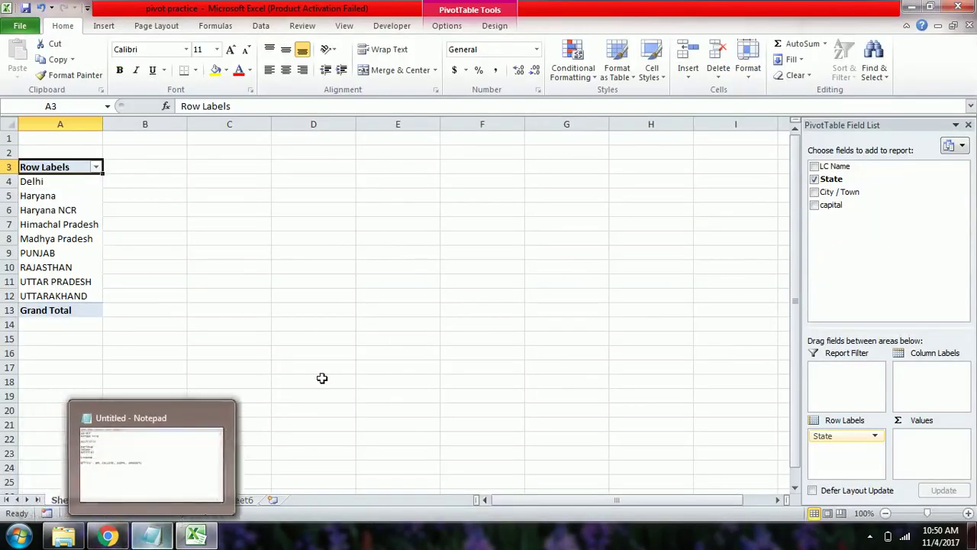
pyautogui.click(324, 369)
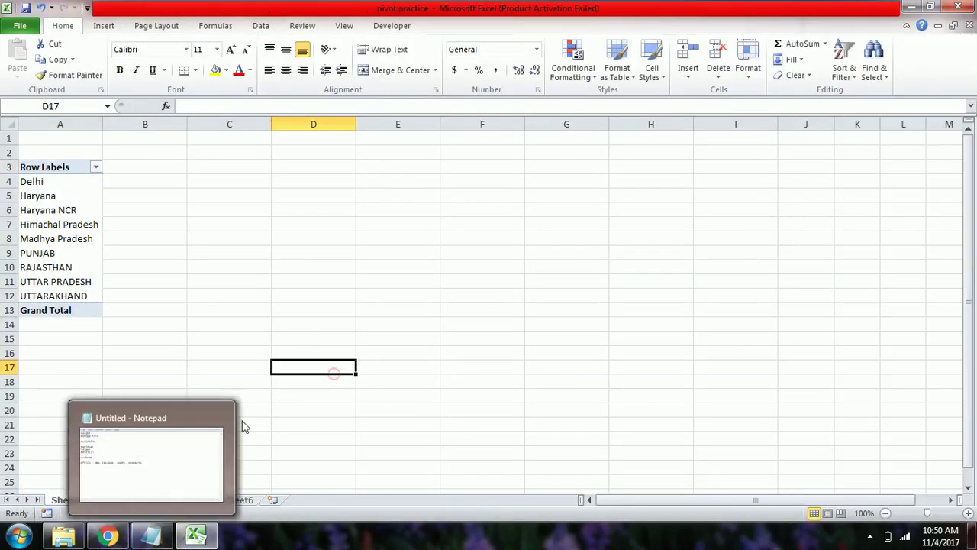
pyautogui.click(123, 329)
# Step: Check the summary columns on Sheet1, add State to the Values area of the PivotTable on Sheet4 as a count, and dismiss the battery notice
pyautogui.click(109, 498)
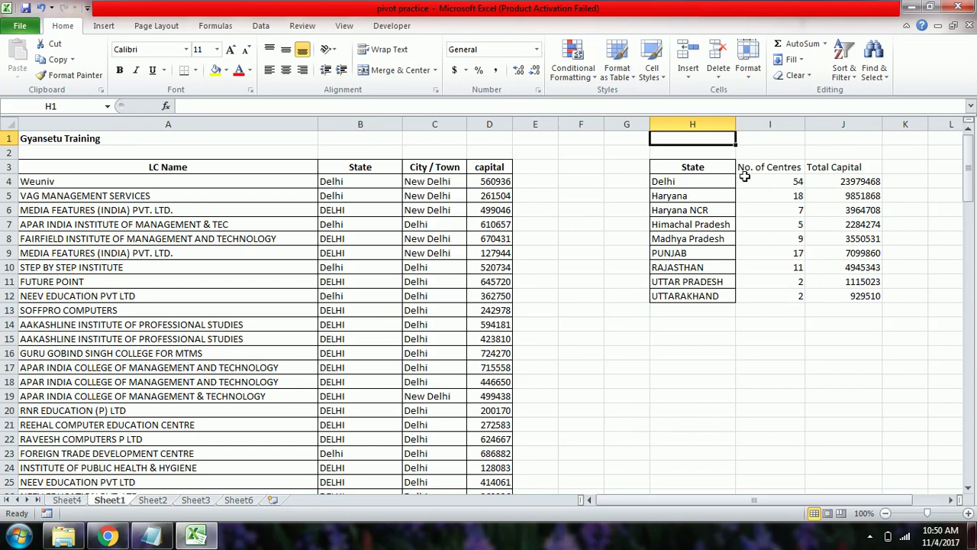
pyautogui.click(67, 500)
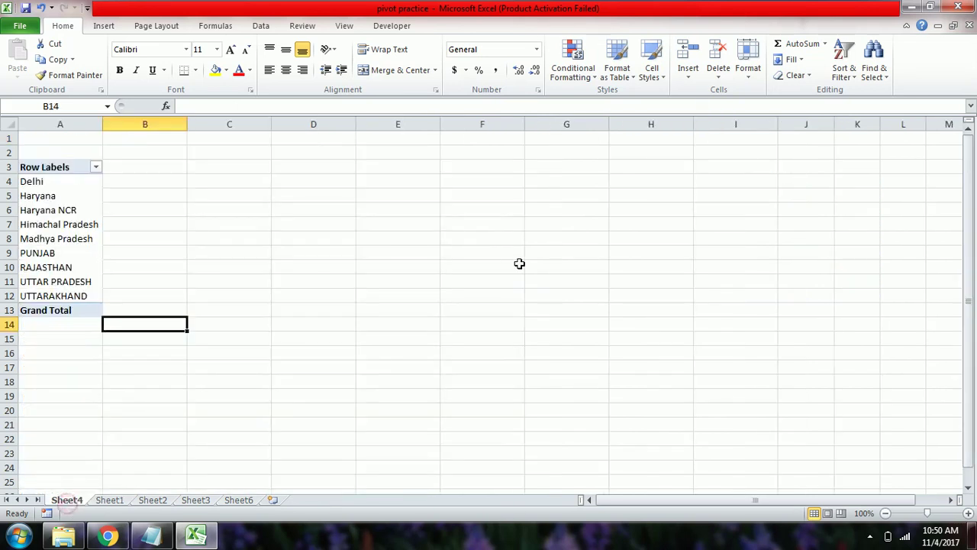
pyautogui.click(99, 255)
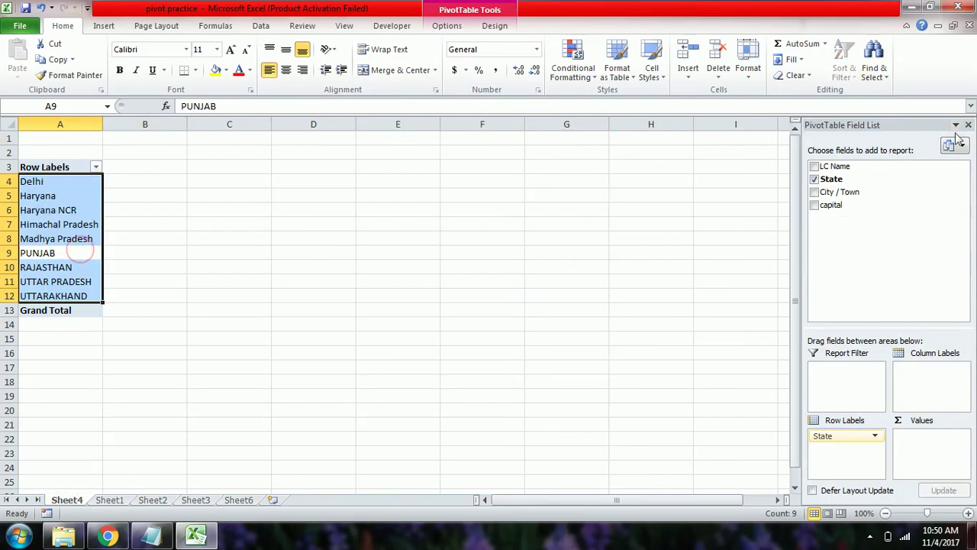
pyautogui.moveTo(834, 183); pyautogui.dragTo(935, 458)
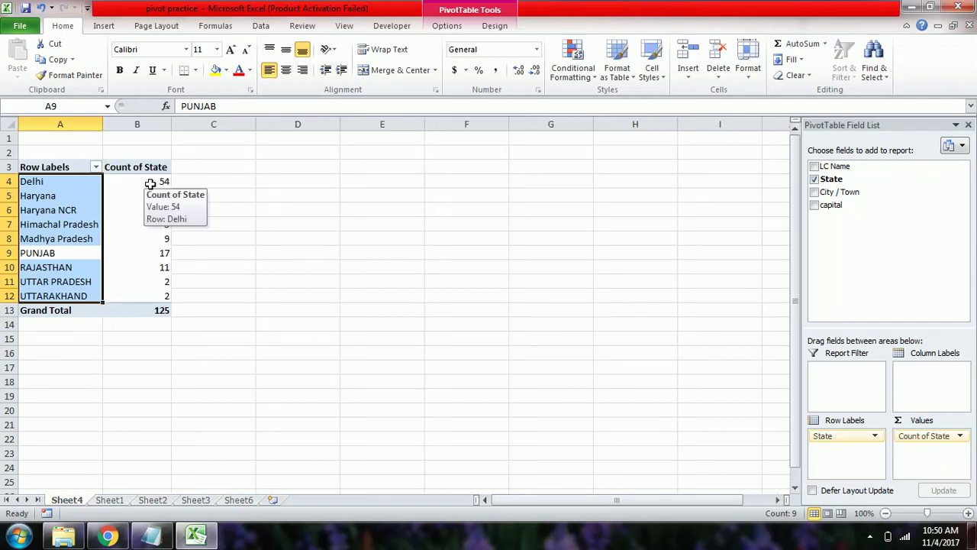
pyautogui.click(64, 182)
pyautogui.click(122, 181)
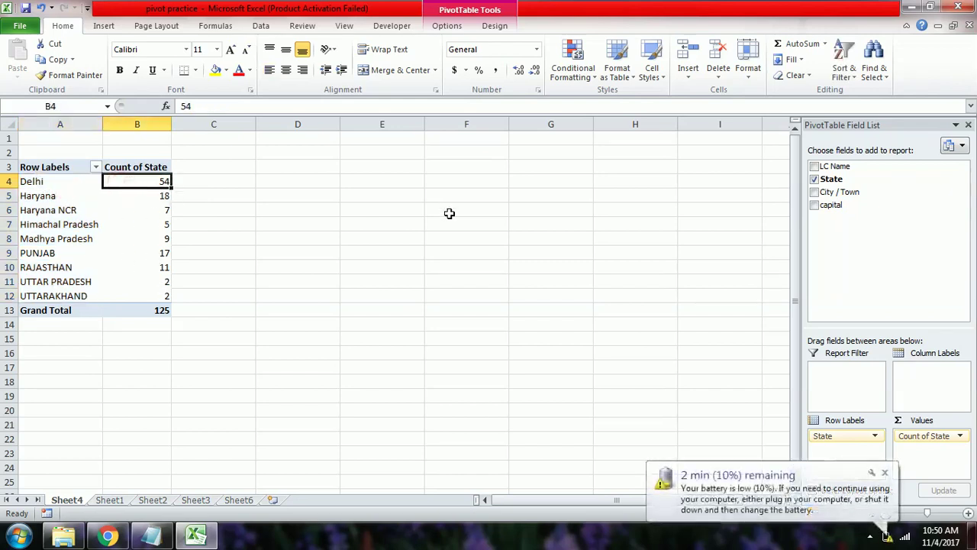
pyautogui.click(886, 473)
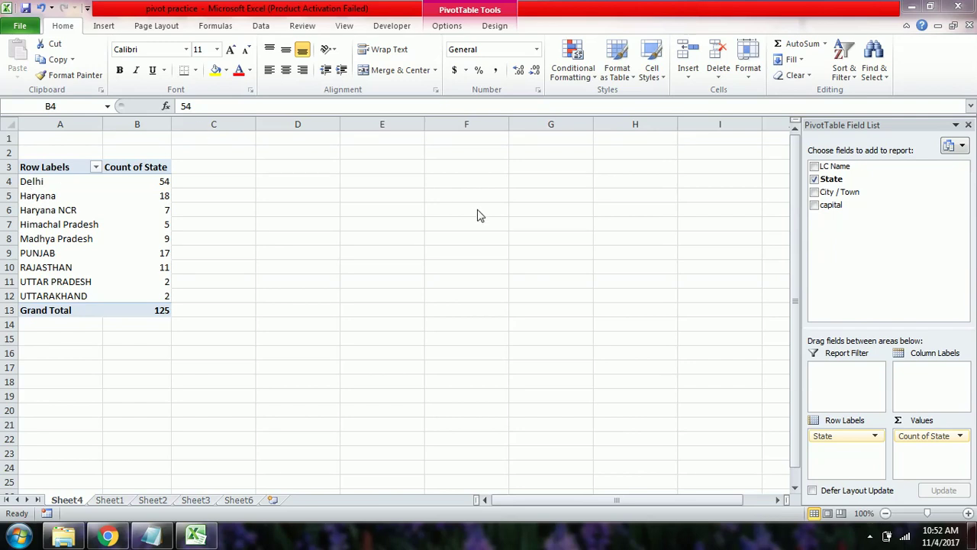
# Step: Check the capital column on Sheet1 and add the capital field to the Values area of the PivotTable on Sheet4 as a sum
pyautogui.click(113, 499)
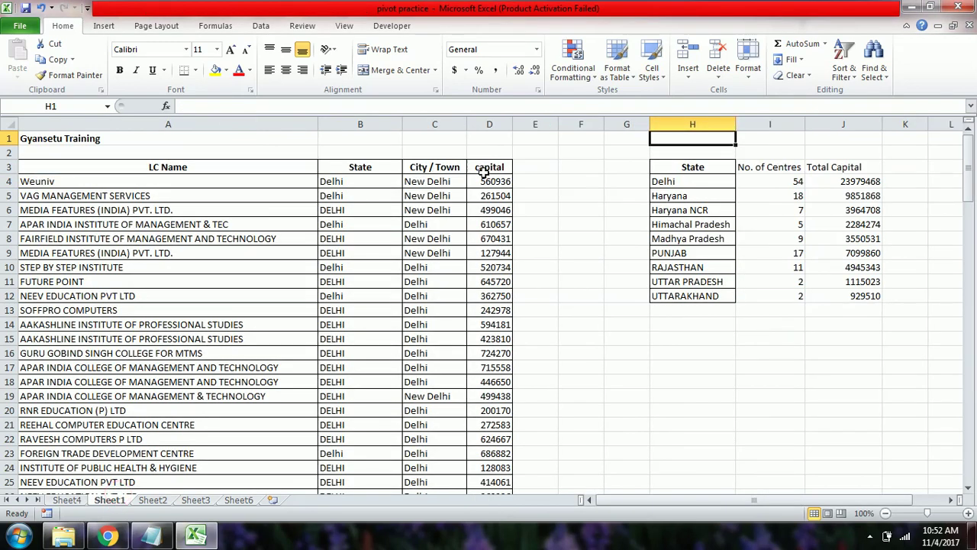
pyautogui.click(67, 500)
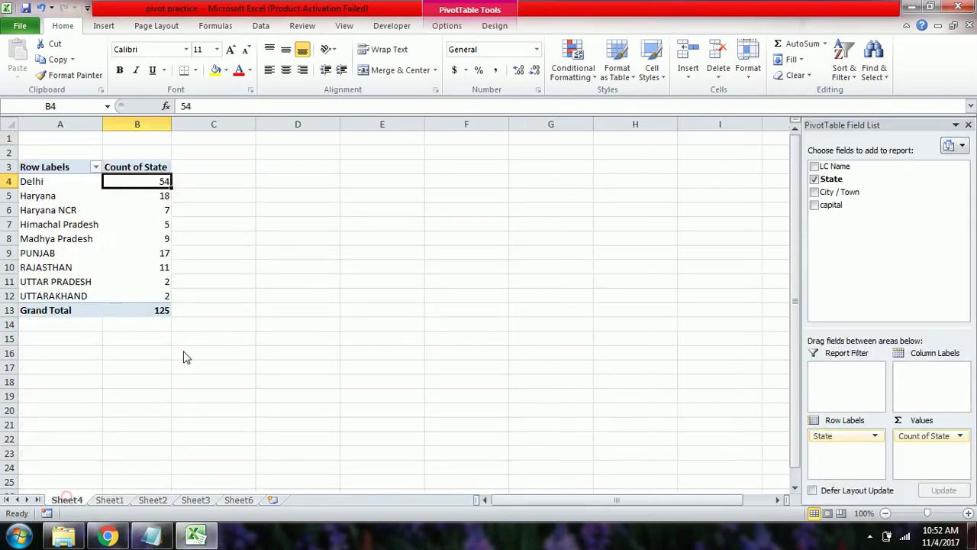
pyautogui.moveTo(831, 204); pyautogui.dragTo(927, 466)
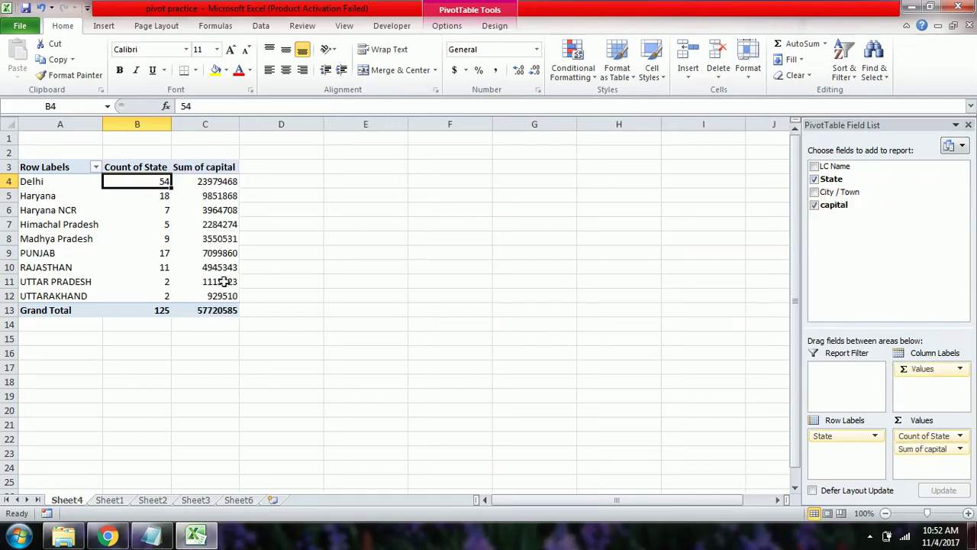
pyautogui.moveTo(204, 210)
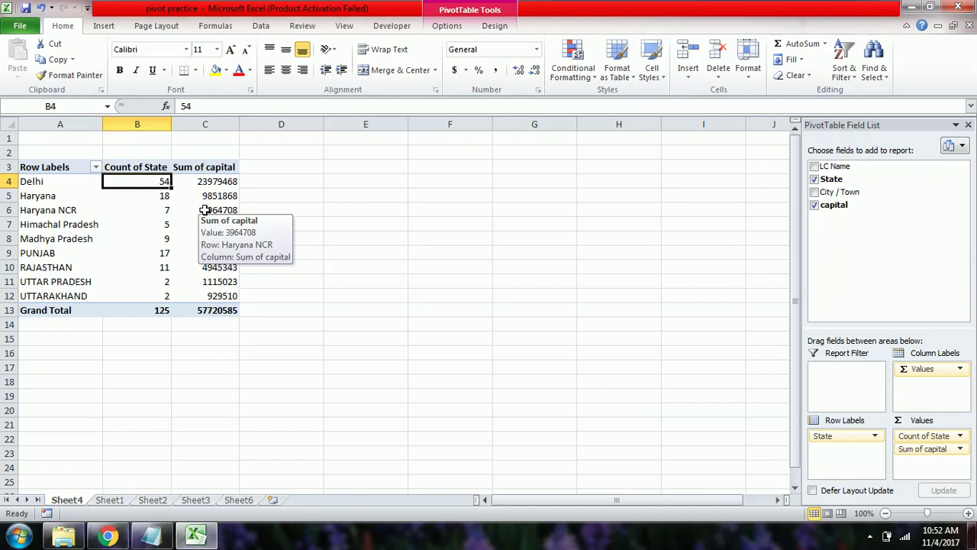
pyautogui.click(211, 177)
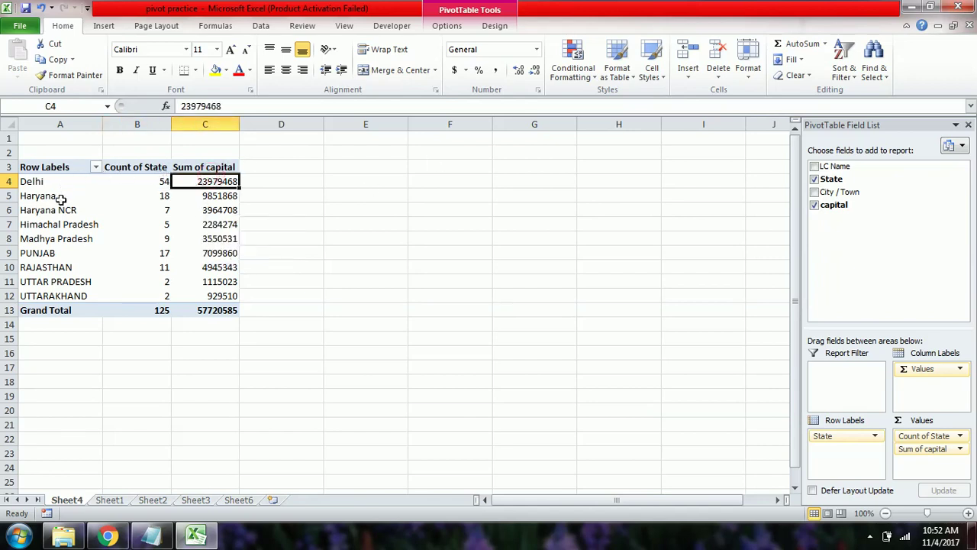
# Step: Compare the PivotTable's capital sums with the SUMIF results under Total Capital on Sheet1 and return to Sheet4
pyautogui.click(110, 499)
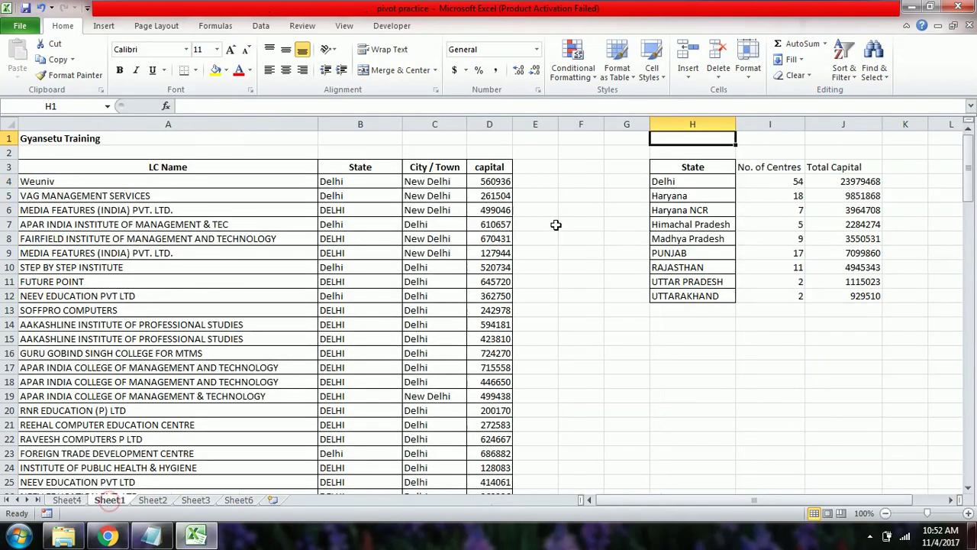
pyautogui.click(840, 196)
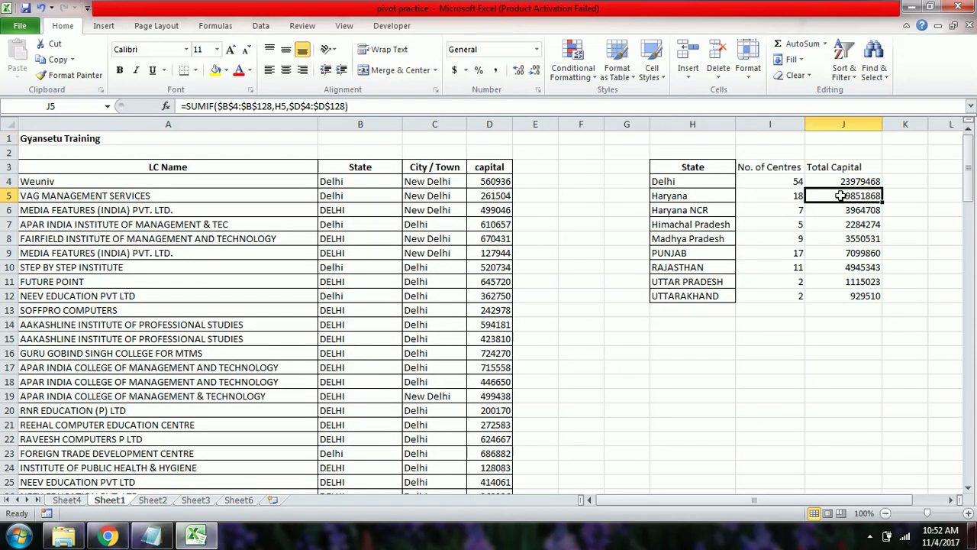
pyautogui.click(73, 501)
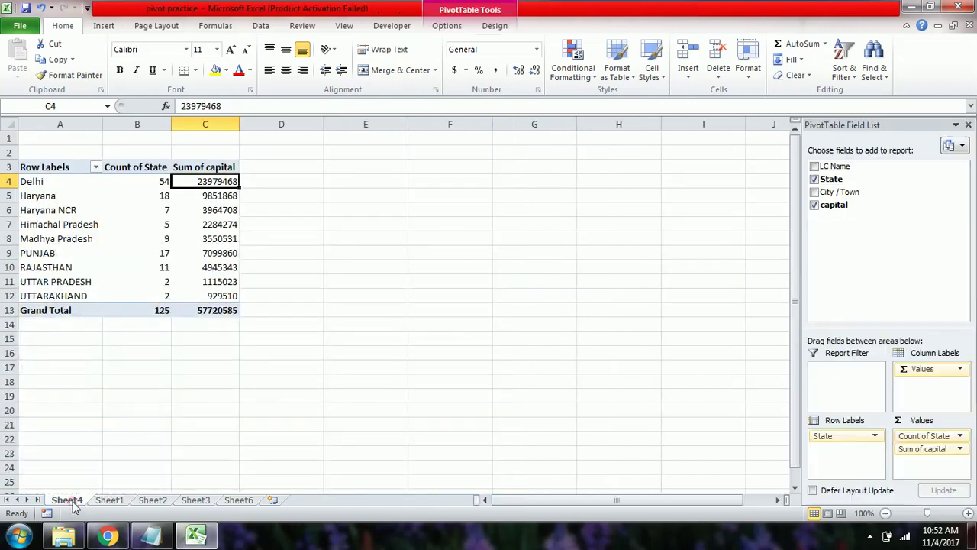
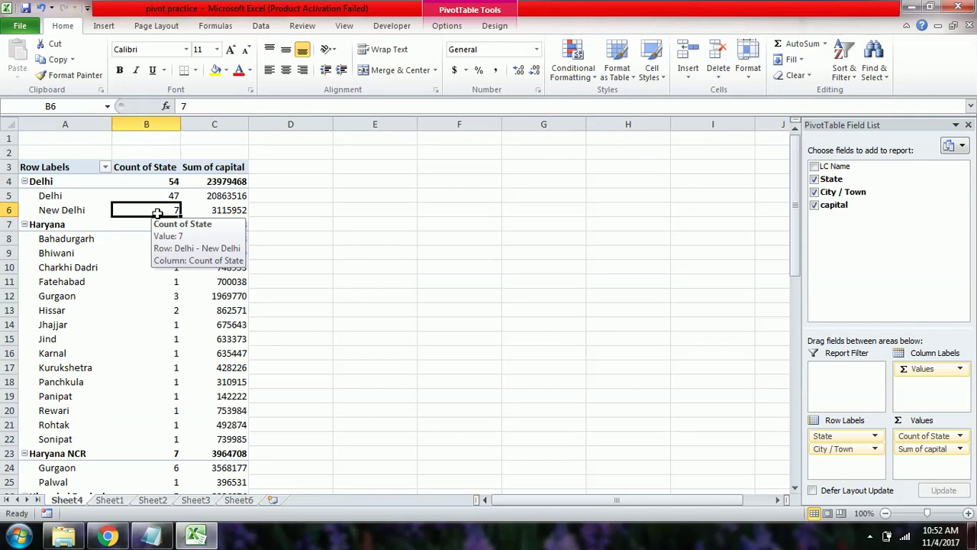
# Step: Examine the centre counts and capital sums per city under each state in the PivotTable, from Delhi down to Madhya Pradesh
pyautogui.click(142, 194)
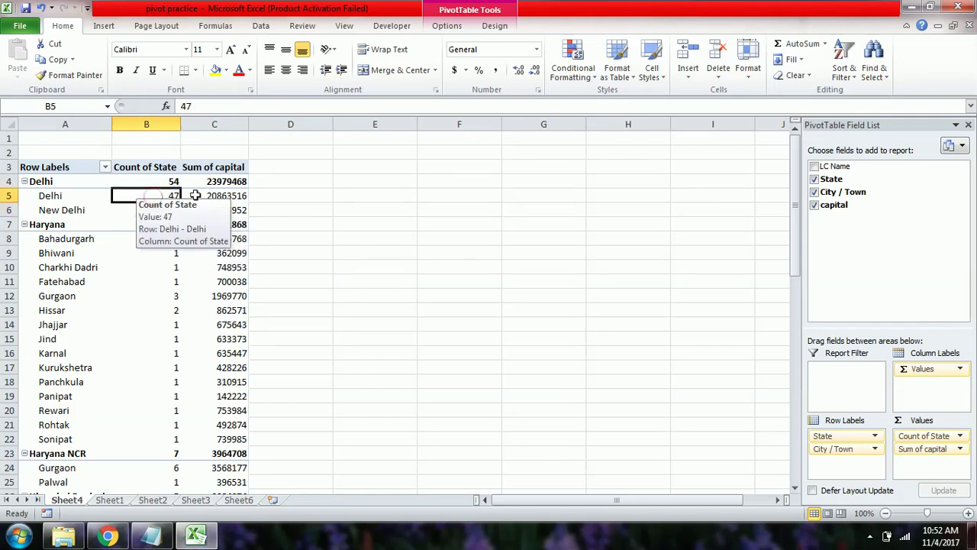
pyautogui.moveTo(220, 195); pyautogui.dragTo(223, 211)
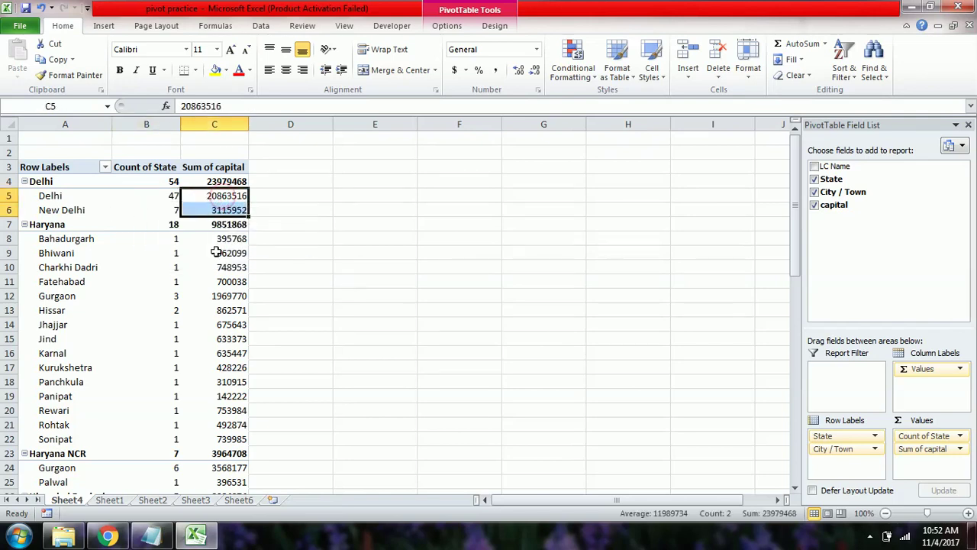
pyautogui.click(90, 251)
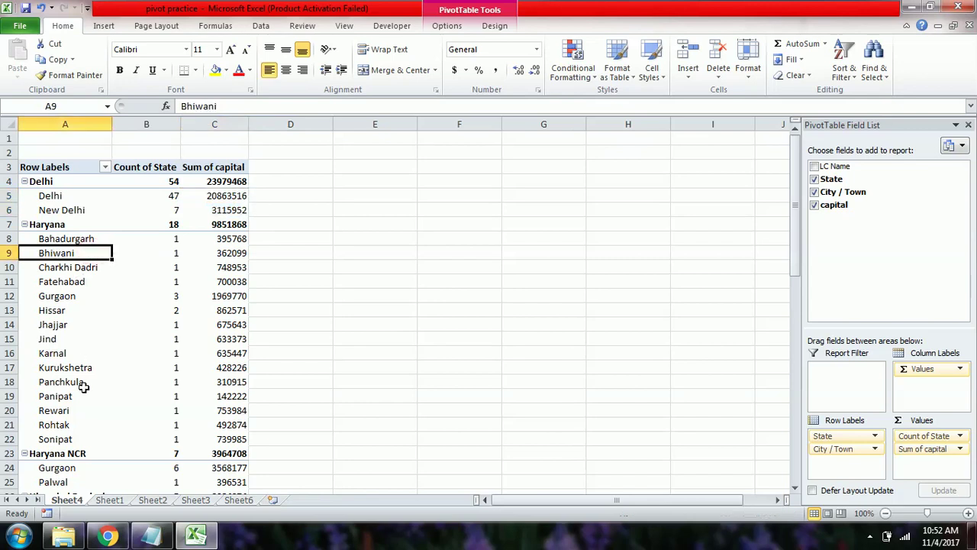
pyautogui.click(77, 411)
pyautogui.press('Down')
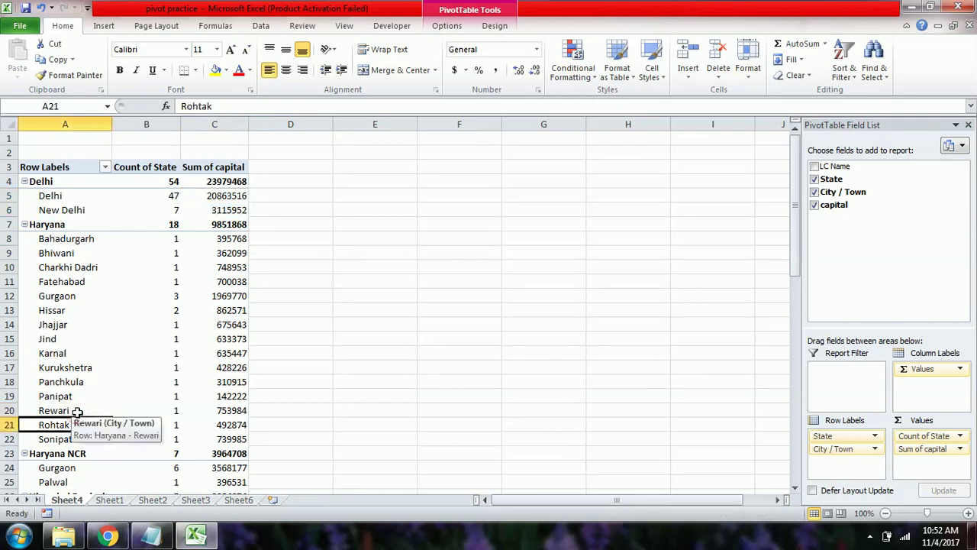
pyautogui.press('Down')
pyautogui.press('Down')
pyautogui.press('Down')
pyautogui.press('Down')
pyautogui.press('Down')
pyautogui.press('Down')
pyautogui.press('Down')
pyautogui.press('Down')
pyautogui.press('Down')
pyautogui.press('Down')
pyautogui.press('Down')
pyautogui.press('Down')
pyautogui.press('Down')
pyautogui.press('Down')
pyautogui.press('Down')
pyautogui.press('Down')
pyautogui.press('Down')
pyautogui.press('Down')
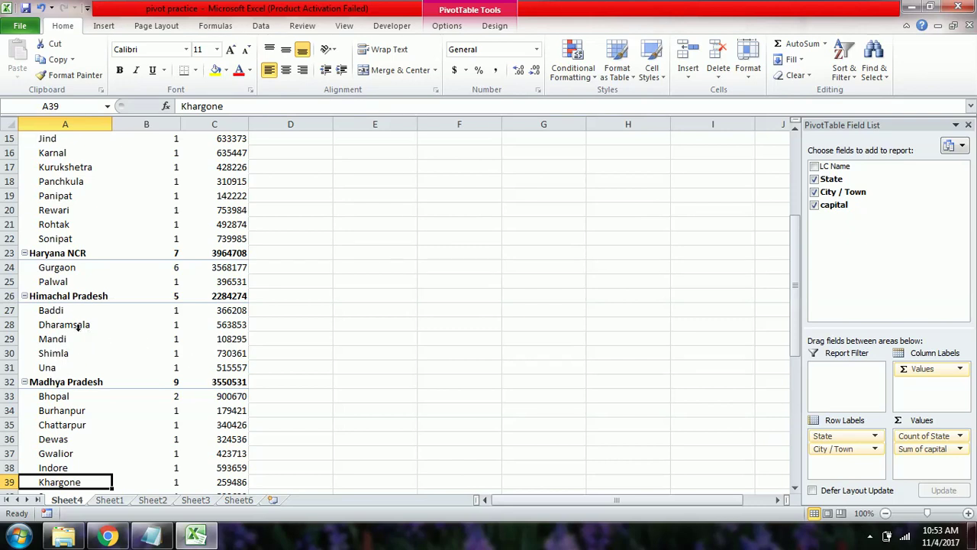
pyautogui.click(71, 268)
pyautogui.click(80, 224)
pyautogui.press('Up')
pyautogui.press('Up')
pyautogui.press('Up')
pyautogui.press('Up')
pyautogui.press('Up')
pyautogui.press('Up')
pyautogui.press('Up')
pyautogui.press('Up')
pyautogui.press('Up')
pyautogui.press('Up')
pyautogui.press('Up')
pyautogui.press('Up')
pyautogui.press('Up')
pyautogui.press('Up')
pyautogui.press('Up')
pyautogui.press('Up')
pyautogui.press('Up')
pyautogui.press('Up')
pyautogui.press('Up')
pyautogui.press('Down')
pyautogui.press('Down')
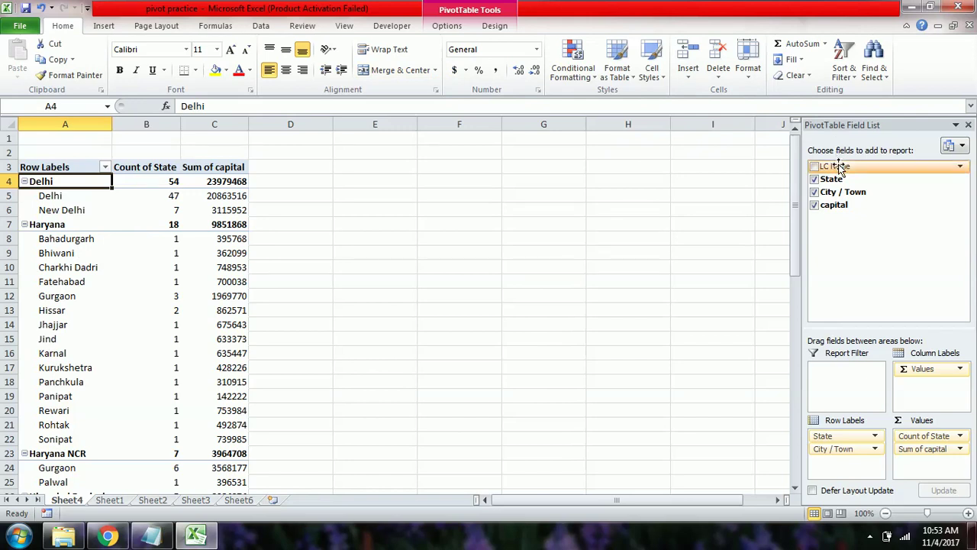
# Step: Add the LC Name field to Row Labels below City / Town
pyautogui.moveTo(840, 166); pyautogui.dragTo(844, 464)
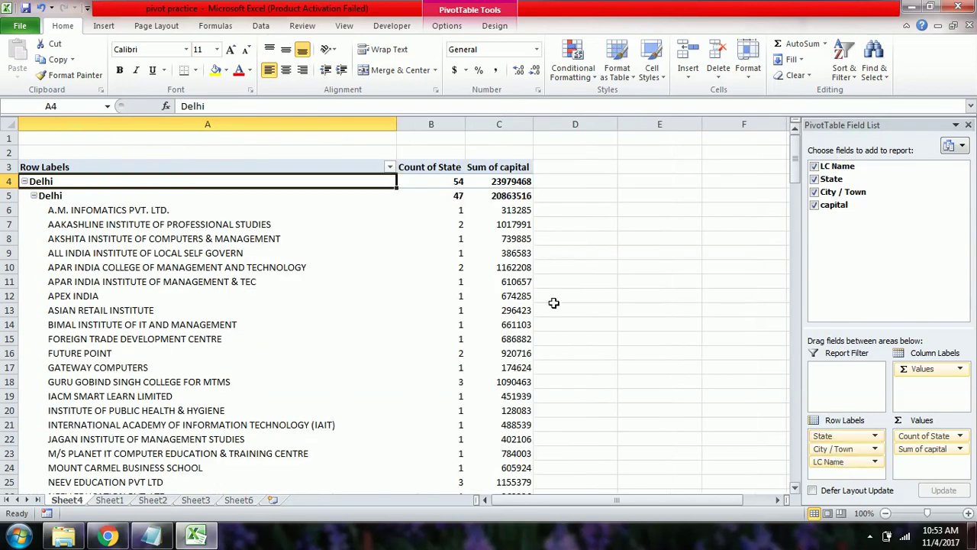
# Step: Examine the individual centres listed under each city of Delhi and Haryana in the expanded PivotTable, returning to its first rows
pyautogui.click(296, 241)
pyautogui.press('Down')
pyautogui.press('Down')
pyautogui.press('Down')
pyautogui.press('Down')
pyautogui.press('Down')
pyautogui.press('Down')
pyautogui.press('Down')
pyautogui.press('Down')
pyautogui.press('Down')
pyautogui.press('Down')
pyautogui.press('Down')
pyautogui.press('Down')
pyautogui.press('Down')
pyautogui.press('Down')
pyautogui.press('Down')
pyautogui.press('Down')
pyautogui.press('Down')
pyautogui.press('Down')
pyautogui.press('Down')
pyautogui.press('Down')
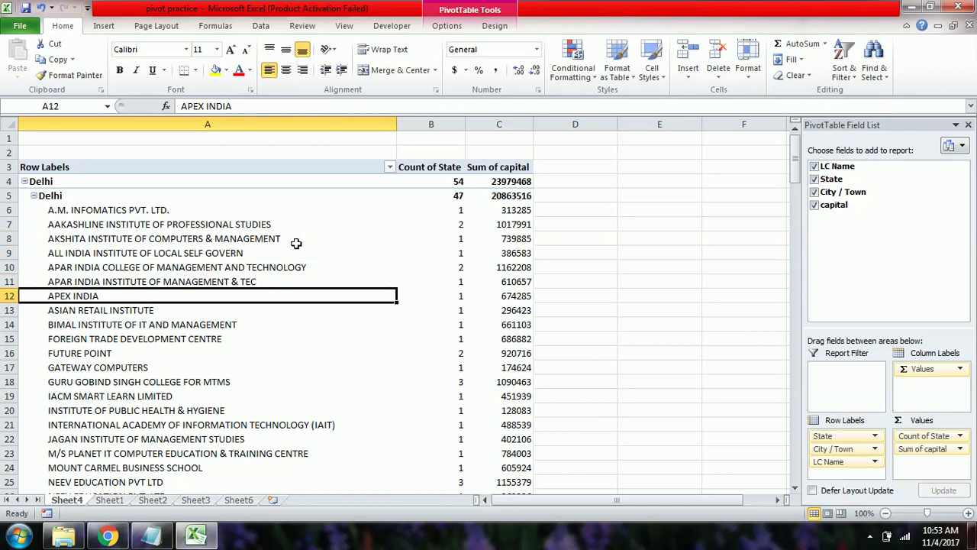
pyautogui.press('Down')
pyautogui.press('Down')
pyautogui.press('Down')
pyautogui.press('Down')
pyautogui.press('Down')
pyautogui.press('Down')
pyautogui.press('Down')
pyautogui.press('Down')
pyautogui.press('Down')
pyautogui.press('Down')
pyautogui.press('Down')
pyautogui.press('Down')
pyautogui.press('Down')
pyautogui.press('Down')
pyautogui.press('Down')
pyautogui.press('Down')
pyautogui.press('Down')
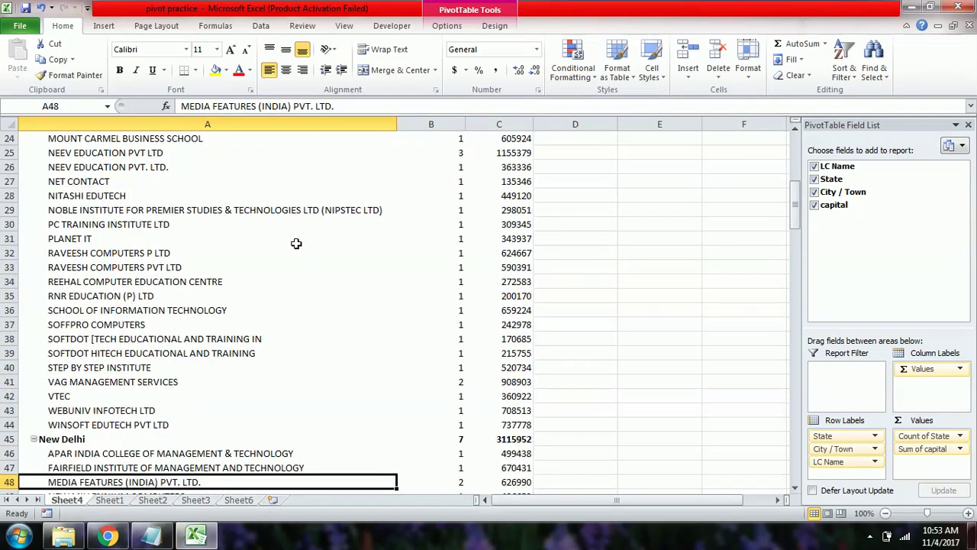
pyautogui.press('Down')
pyautogui.press('Down')
pyautogui.press('Down')
pyautogui.press('Down')
pyautogui.press('Down')
pyautogui.press('Down')
pyautogui.press('Down')
pyautogui.press('Down')
pyautogui.press('Down')
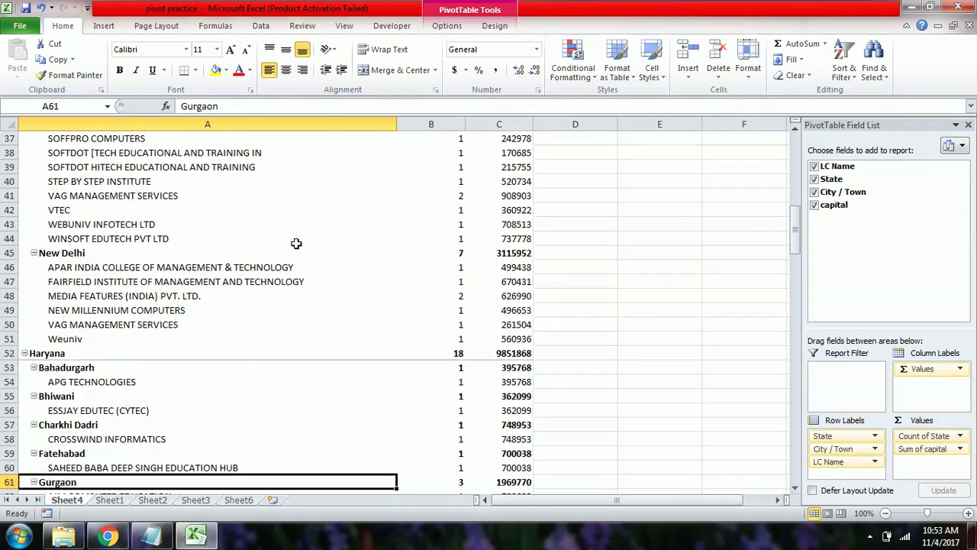
pyautogui.press('Up')
pyautogui.press('Up')
pyautogui.press('Up')
pyautogui.press('Up')
pyautogui.press('Up')
pyautogui.press('Up')
pyautogui.press('Up')
pyautogui.press('Up')
pyautogui.press('Up')
pyautogui.press('Up')
pyautogui.press('Up')
pyautogui.press('Up')
pyautogui.press('Up')
pyautogui.press('Up')
pyautogui.press('Up')
pyautogui.press('Up')
pyautogui.press('Up')
pyautogui.press('Up')
pyautogui.press('Up')
pyautogui.press('Up')
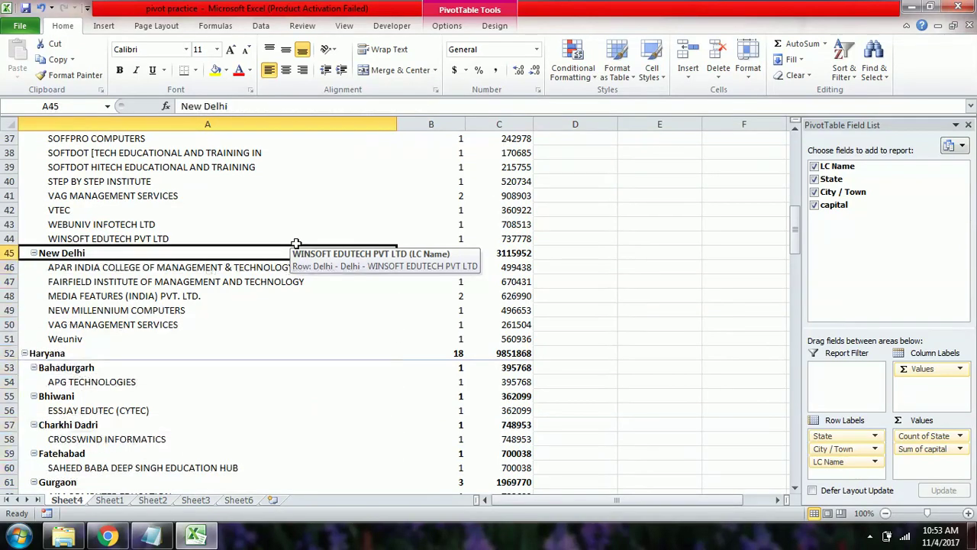
pyautogui.press('Up')
pyautogui.press('Up')
pyautogui.press('Up')
pyautogui.press('Up')
pyautogui.press('Up')
pyautogui.press('Up')
pyautogui.press('Up')
pyautogui.press('Up')
pyautogui.press('Up')
pyautogui.press('Up')
pyautogui.press('Up')
pyautogui.press('Up')
pyautogui.press('Up')
pyautogui.press('Down')
pyautogui.press('Down')
pyautogui.press('Down')
pyautogui.press('Down')
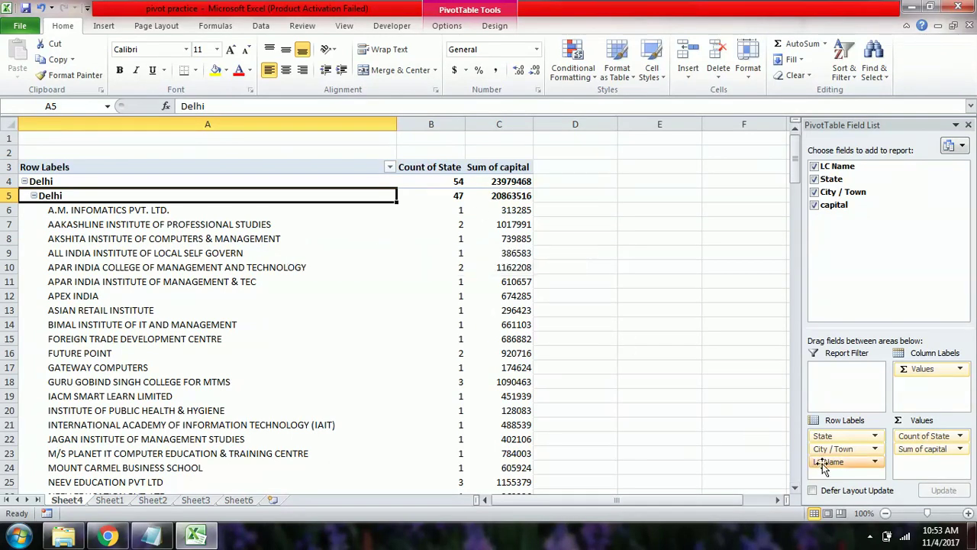
# Step: Remove the LC Name field from Row Labels and select the Haryana row label
pyautogui.moveTo(833, 467); pyautogui.dragTo(851, 210)
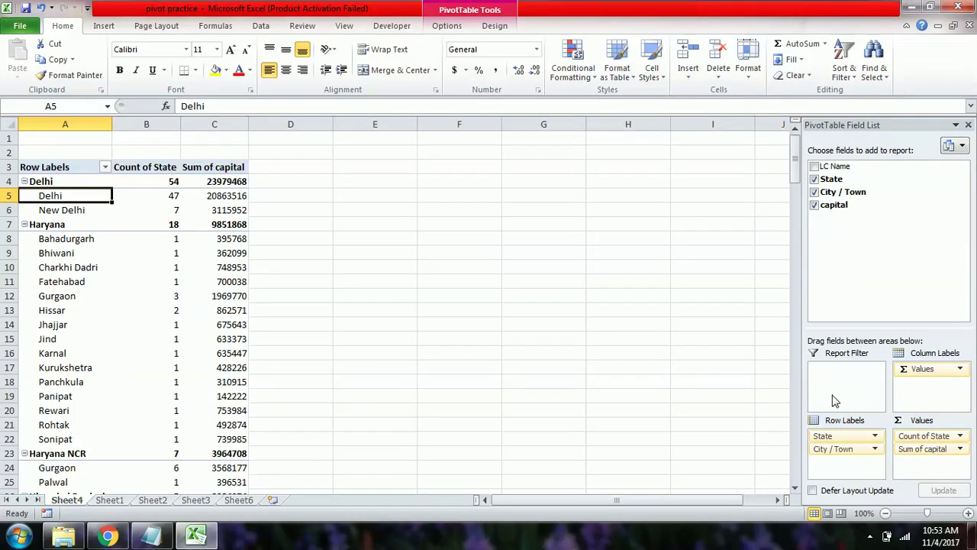
pyautogui.click(57, 227)
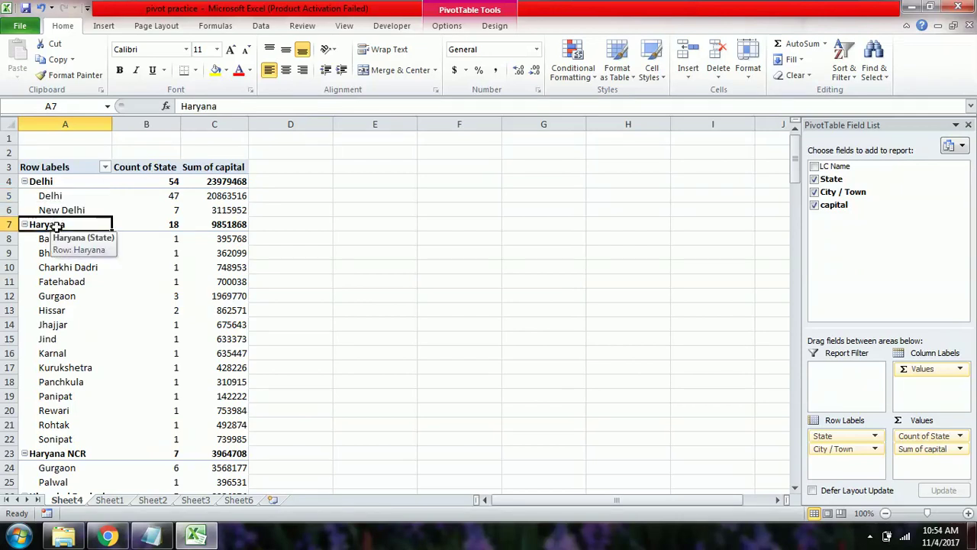
# Step: Examine the filter choices for the State and City / Town row labels using a Haryana and a Gurgaon cell
pyautogui.click(106, 167)
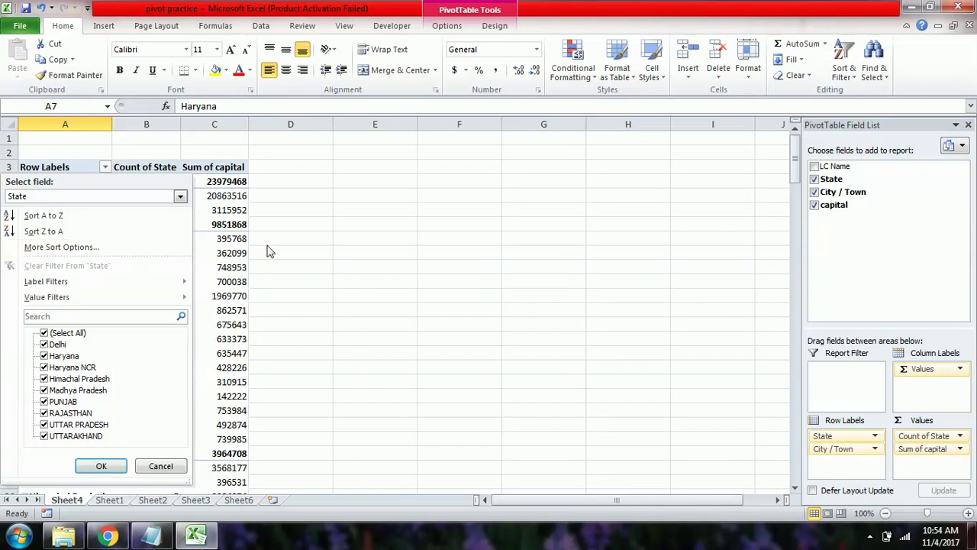
pyautogui.click(229, 278)
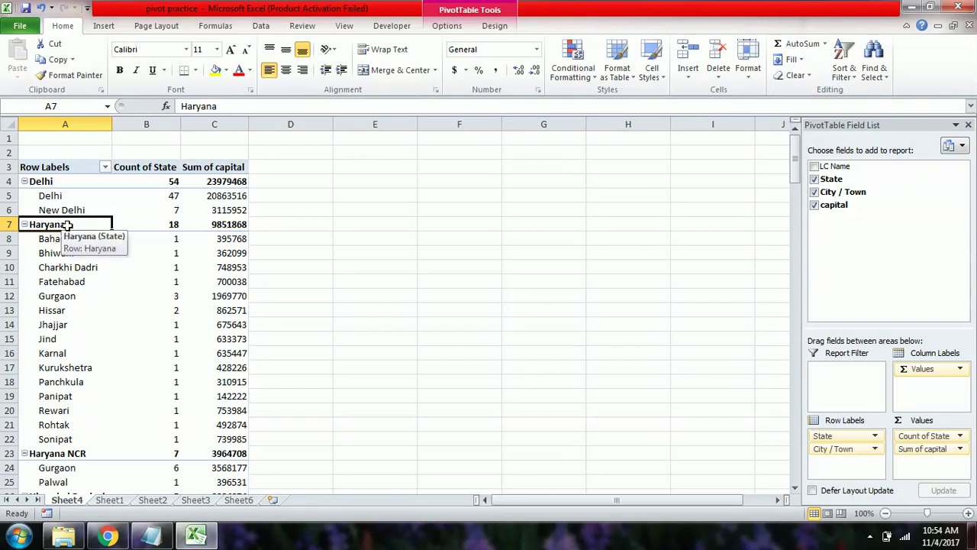
pyautogui.click(59, 299)
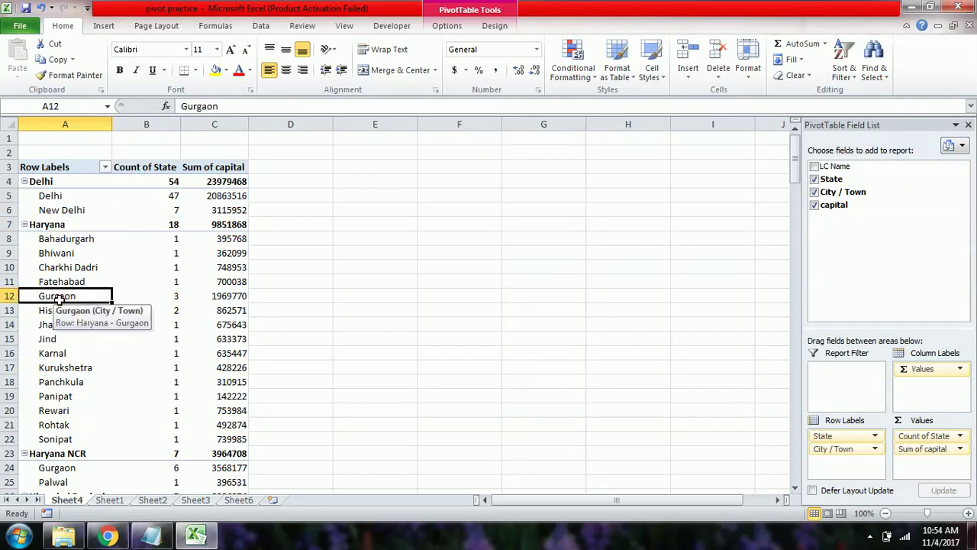
pyautogui.click(105, 167)
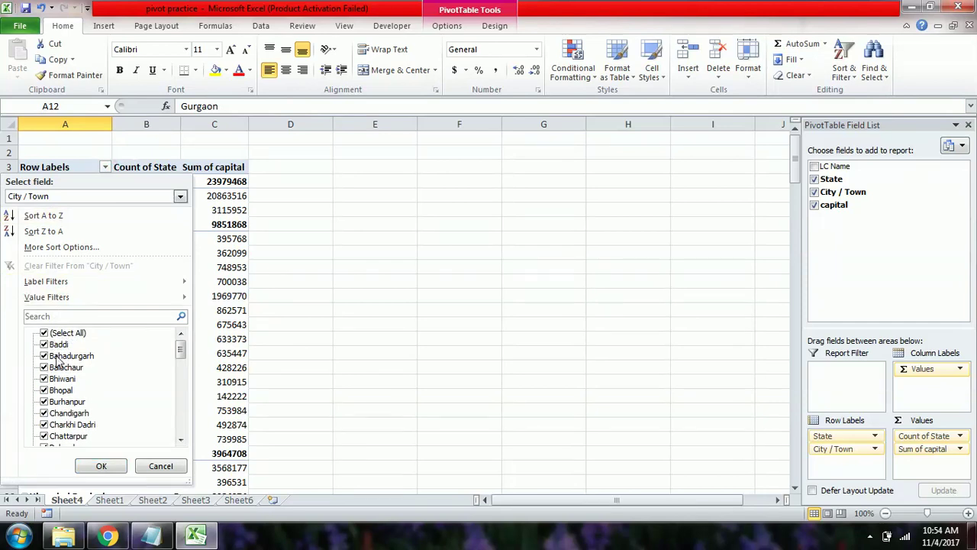
pyautogui.click(160, 467)
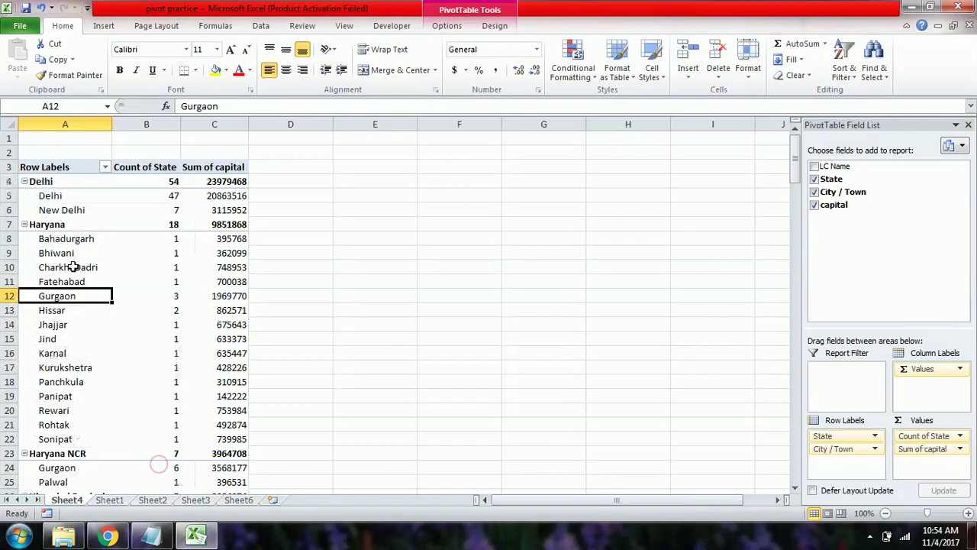
# Step: Filter the PivotTable's State field to show only Himachal Pradesh and PUNJAB
pyautogui.click(48, 224)
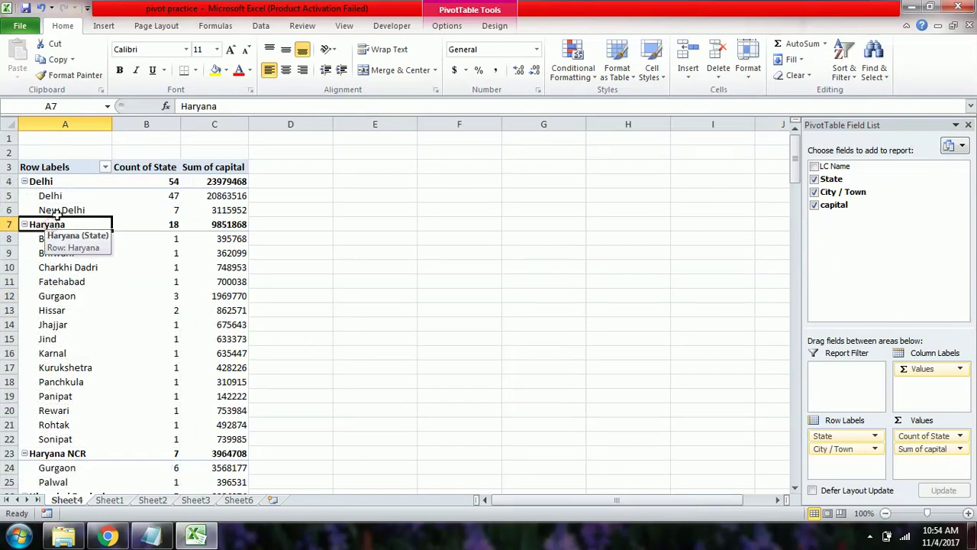
pyautogui.click(104, 167)
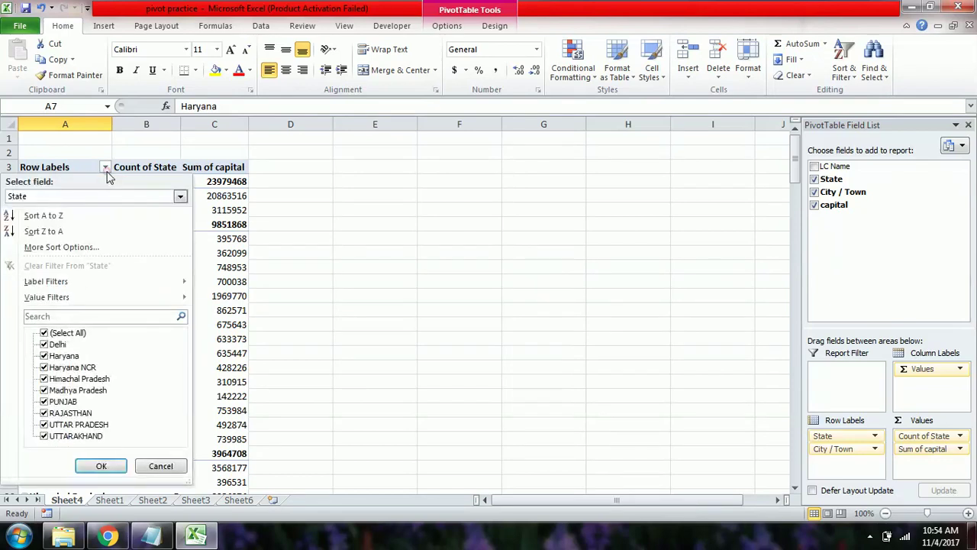
pyautogui.click(44, 333)
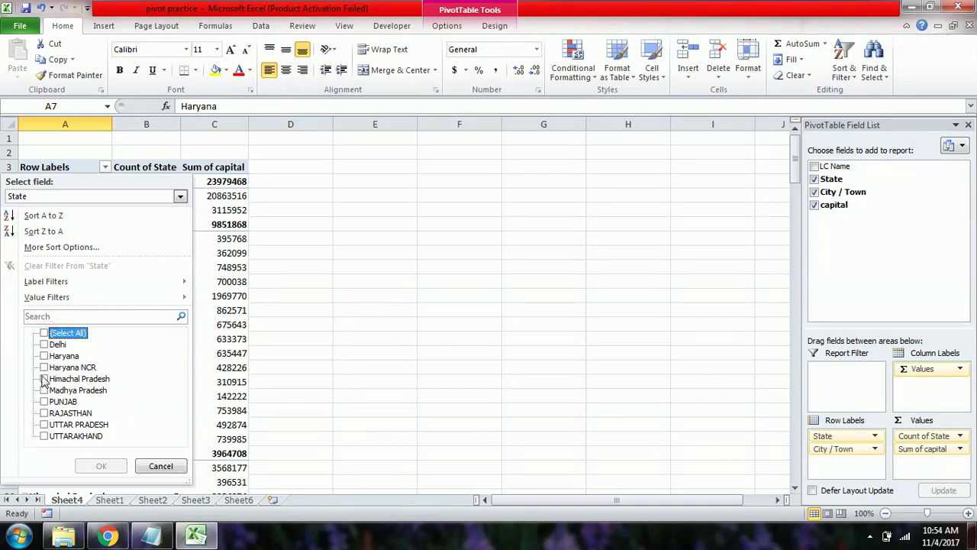
pyautogui.click(44, 379)
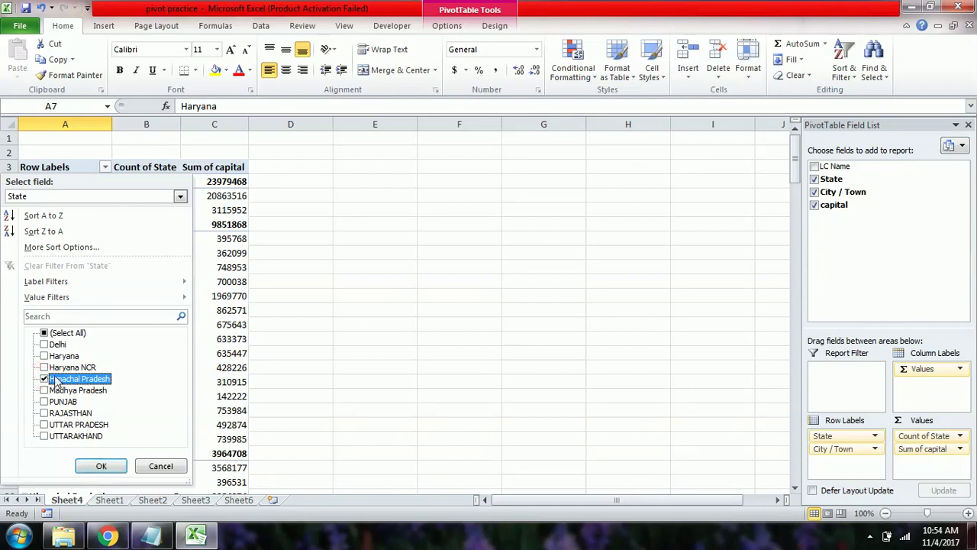
pyautogui.click(43, 402)
pyautogui.click(101, 467)
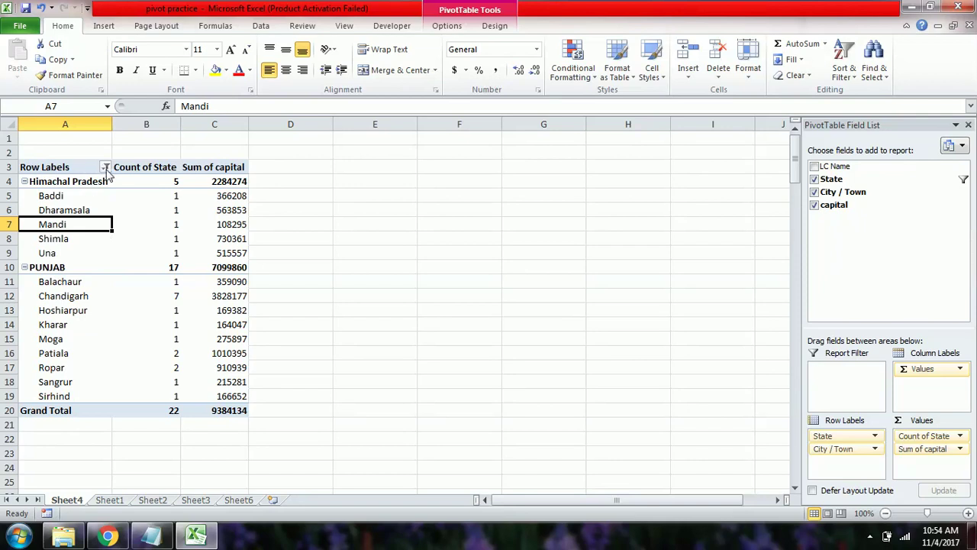
# Step: Remove the State filter by including all states in the PivotTable again
pyautogui.click(660, 115)
pyautogui.click(105, 167)
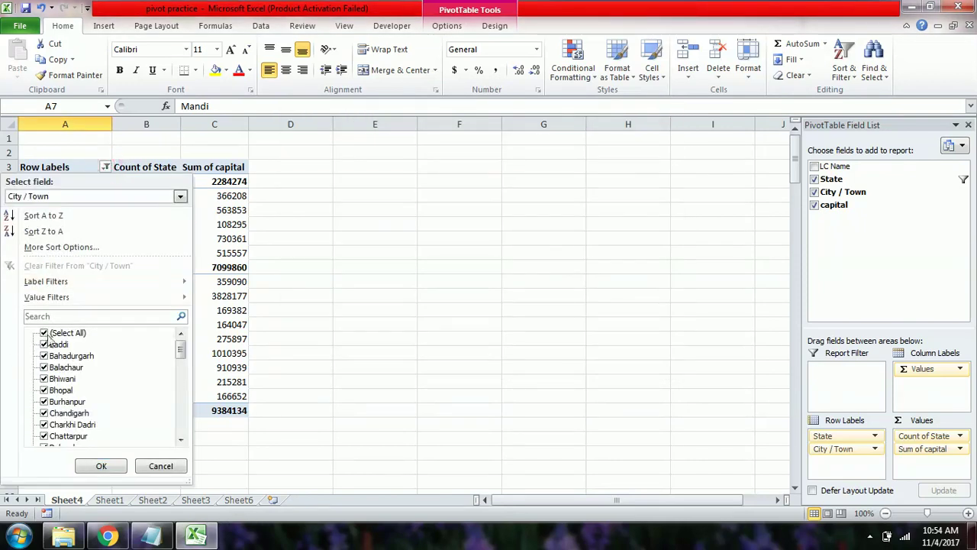
pyautogui.click(102, 466)
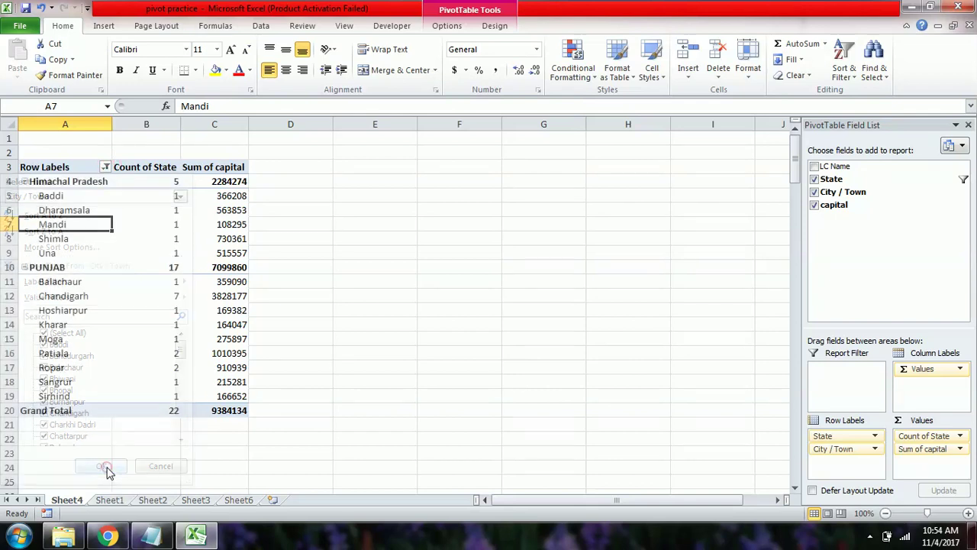
pyautogui.click(84, 187)
pyautogui.click(81, 184)
pyautogui.hotkey('alt', 'Down')
pyautogui.click(44, 333)
pyautogui.click(100, 466)
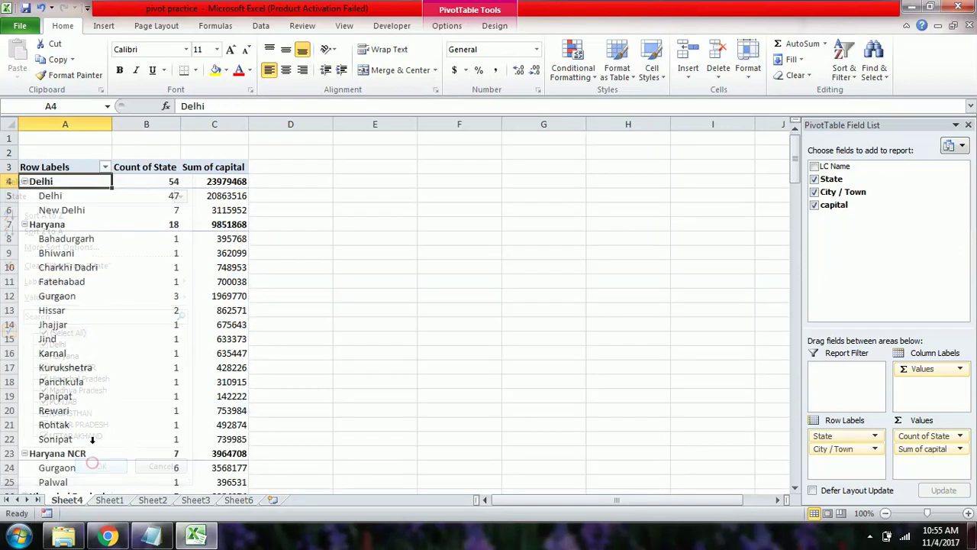
# Step: Filter the PivotTable's City / Town field to show only Dehradun, Dharamsala and Jaipur
pyautogui.click(66, 280)
pyautogui.click(53, 167)
pyautogui.click(70, 254)
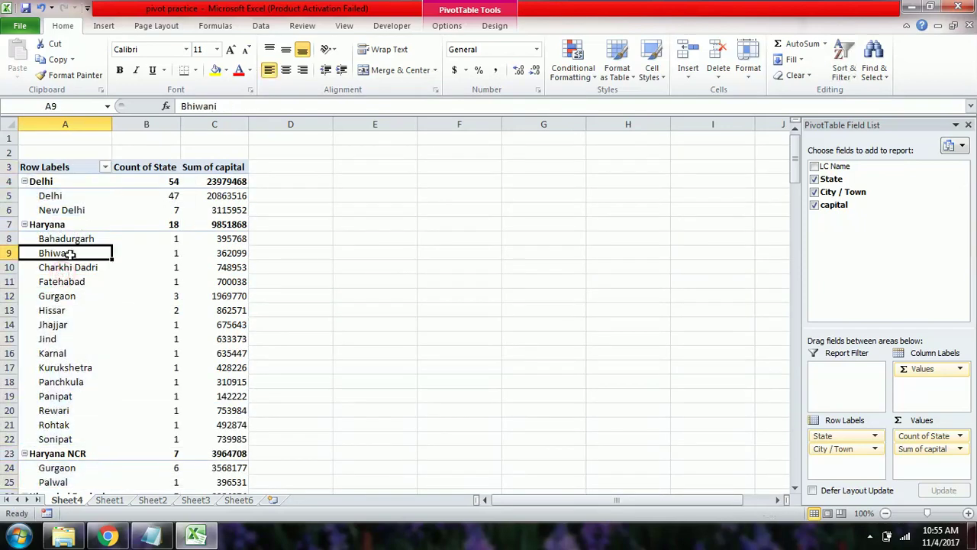
pyautogui.click(104, 166)
pyautogui.click(47, 334)
pyautogui.click(44, 333)
pyautogui.moveTo(180, 354); pyautogui.dragTo(178, 360)
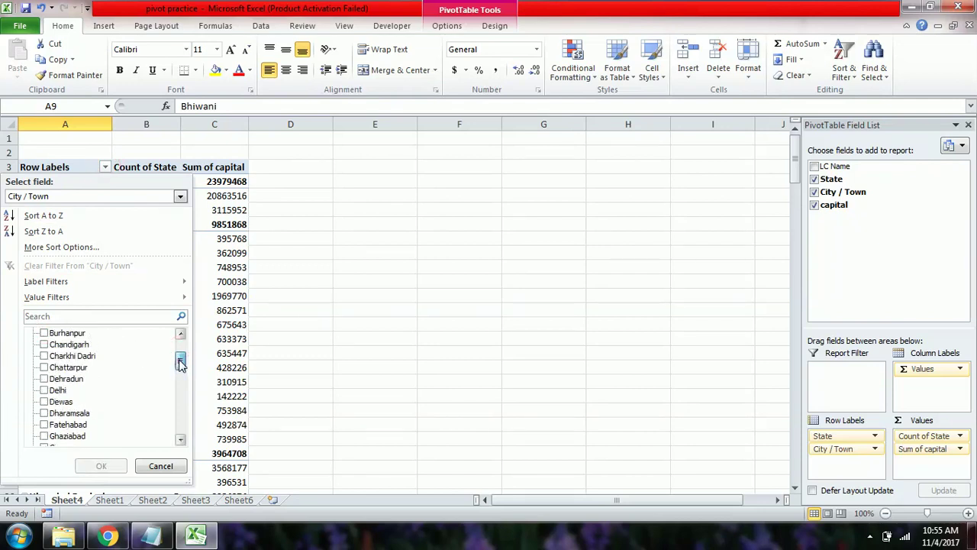
pyautogui.click(44, 379)
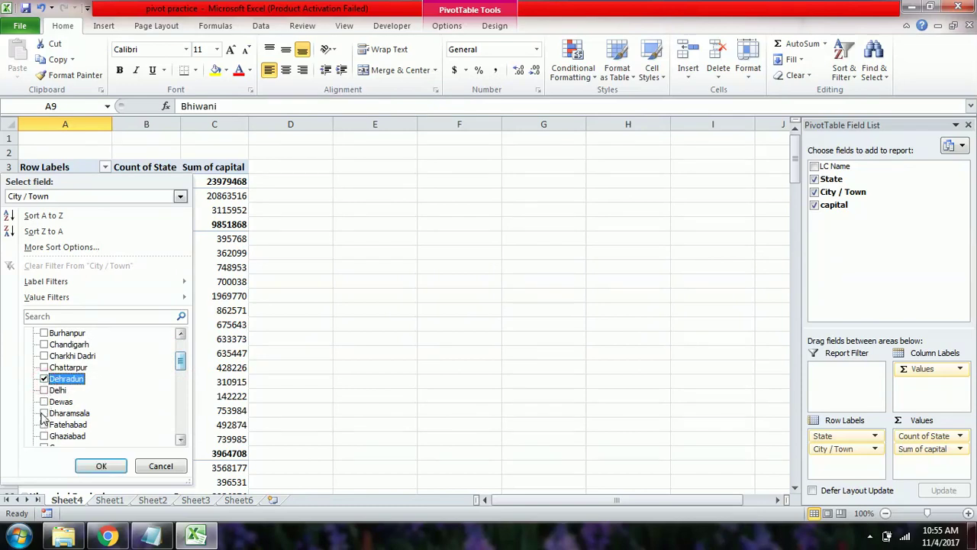
pyautogui.click(44, 413)
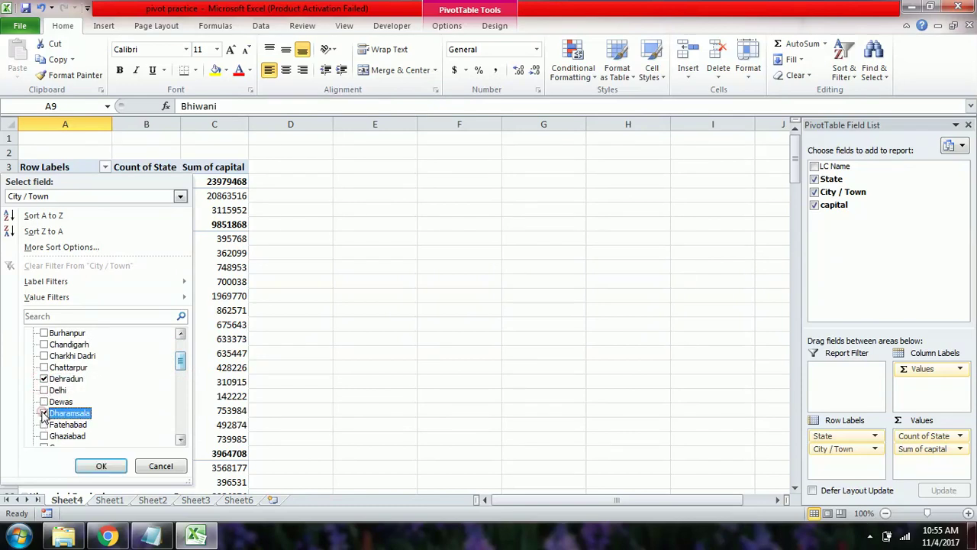
pyautogui.click(186, 410)
pyautogui.click(44, 402)
pyautogui.click(100, 466)
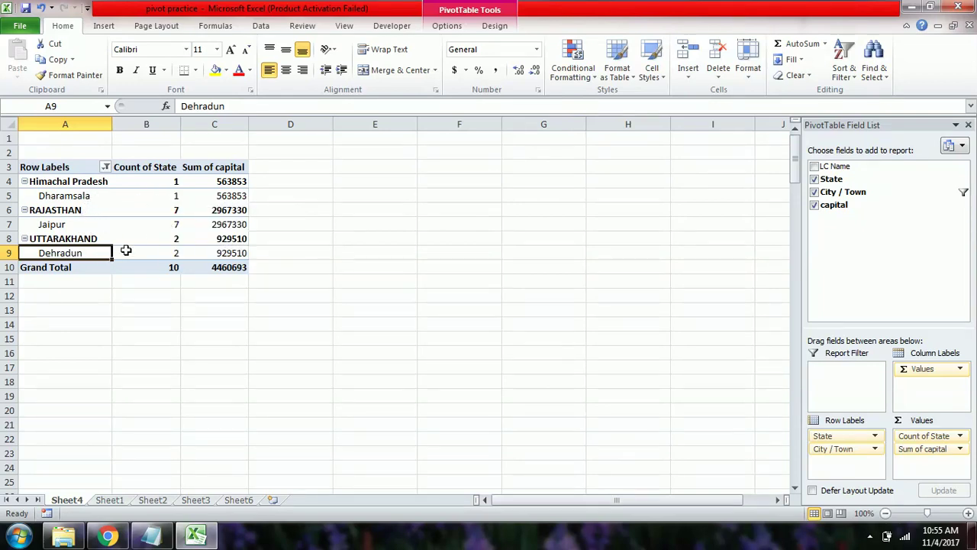
# Step: Remove the City / Town filter by including all cities, and select the Fatehabad count cell
pyautogui.moveTo(165, 249)
pyautogui.click(105, 167)
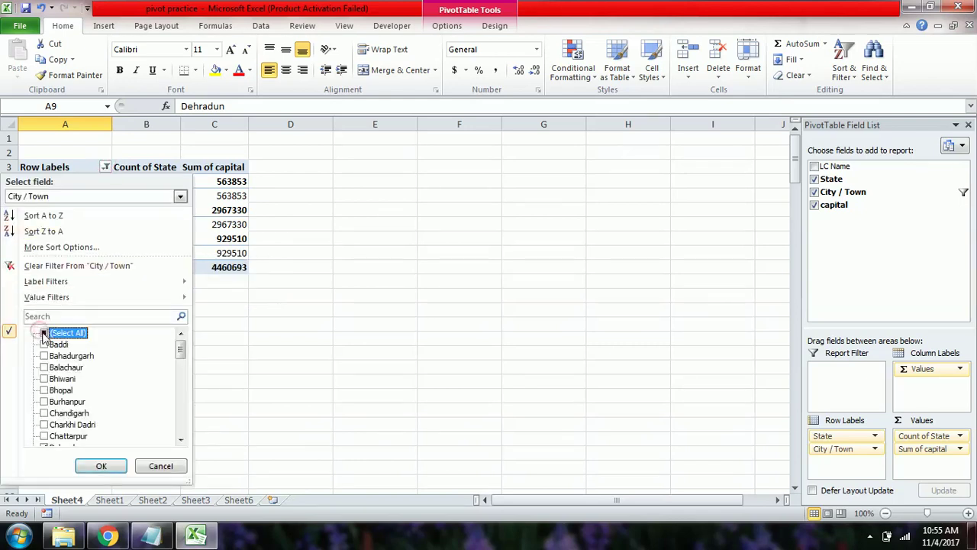
pyautogui.click(44, 333)
pyautogui.click(101, 466)
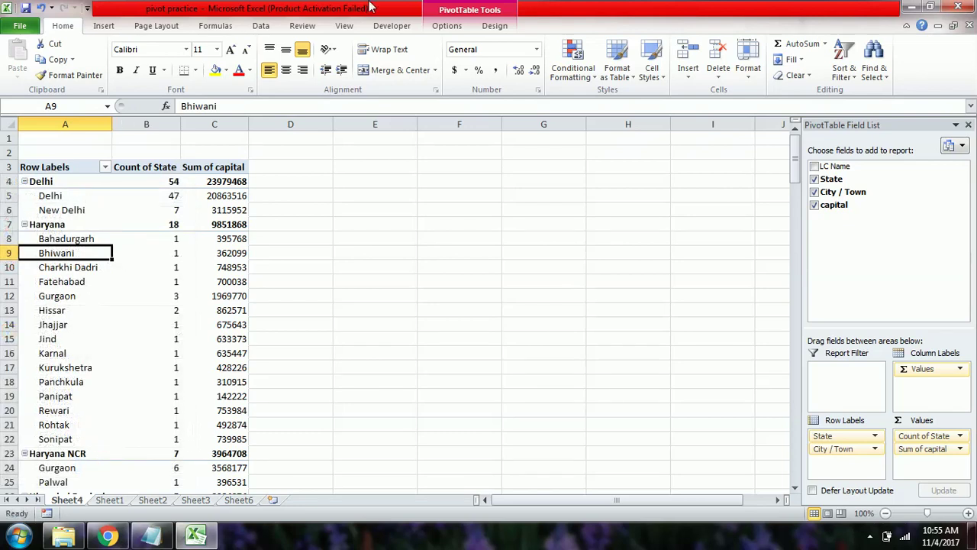
pyautogui.click(142, 286)
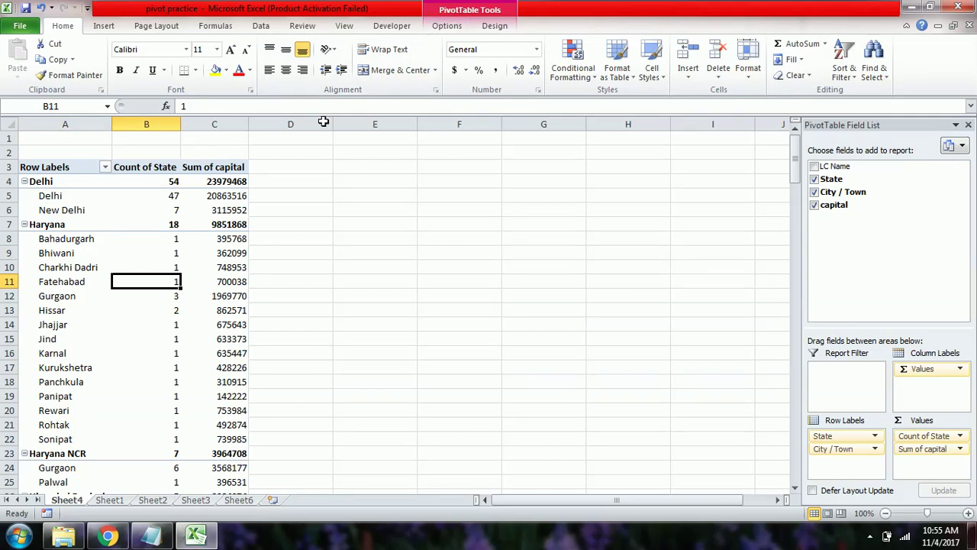
pyautogui.click(449, 26)
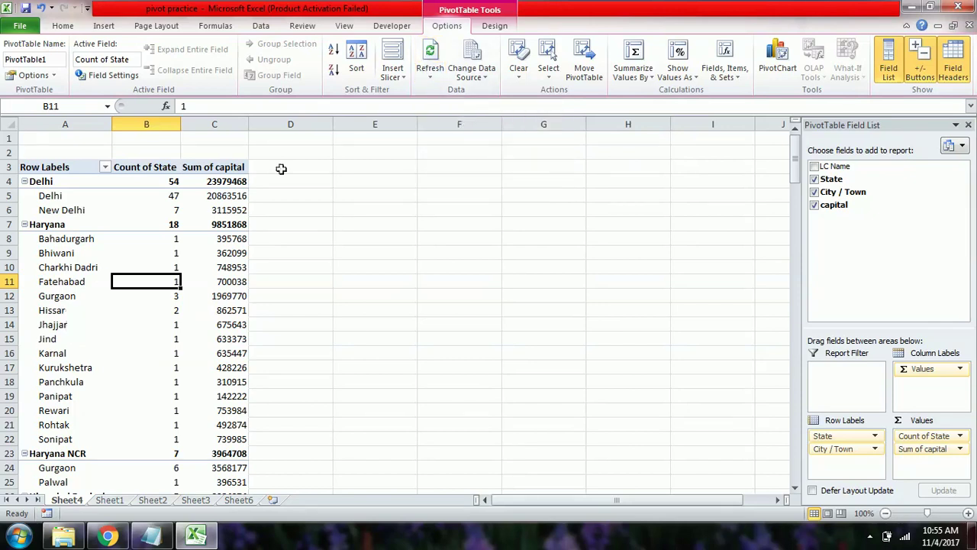
# Step: On Sheet1, change the State of the Weuniv centre in cell B4 to UTTARAKHAND
pyautogui.click(109, 499)
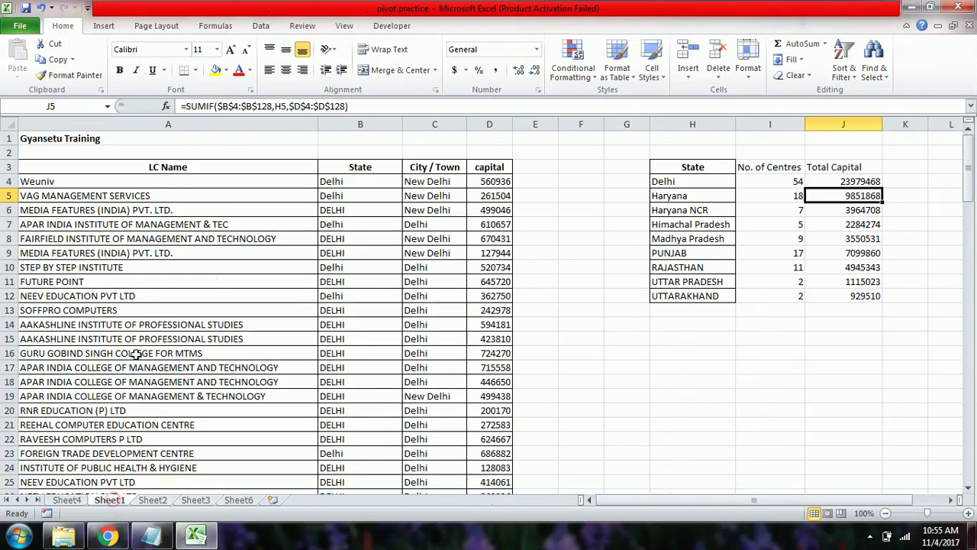
pyautogui.click(136, 354)
pyautogui.press('Right')
pyautogui.press('Up')
pyautogui.press('Up')
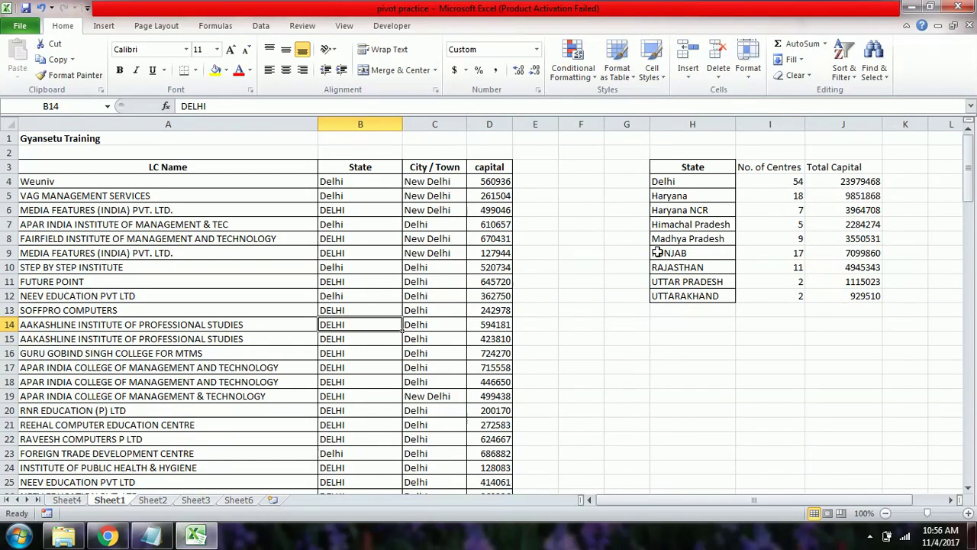
pyautogui.click(347, 183)
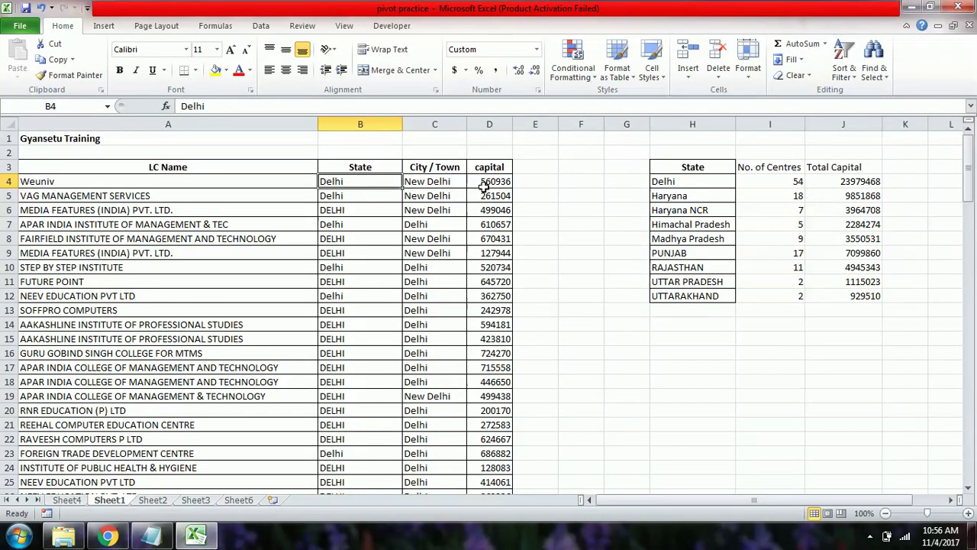
pyautogui.write('U')
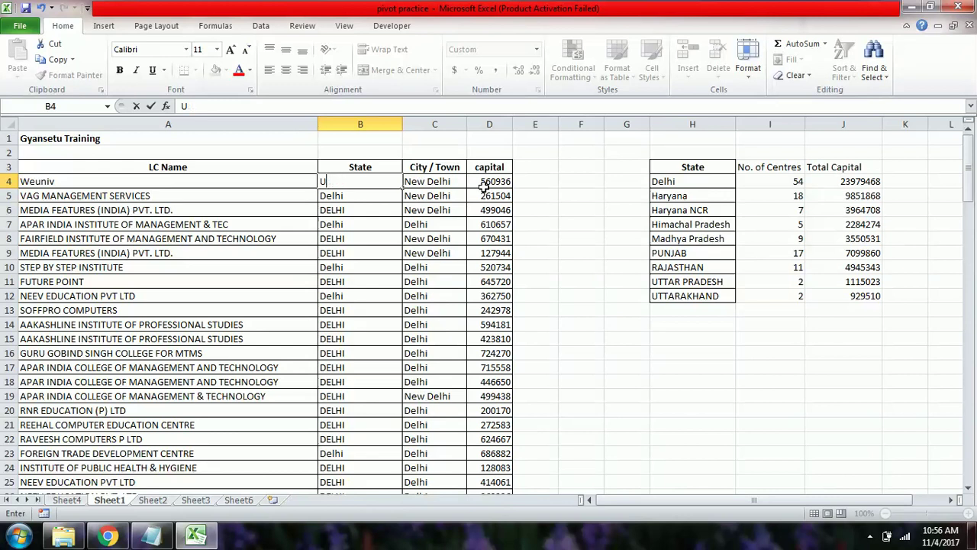
pyautogui.write('TTA')
pyautogui.write('A')
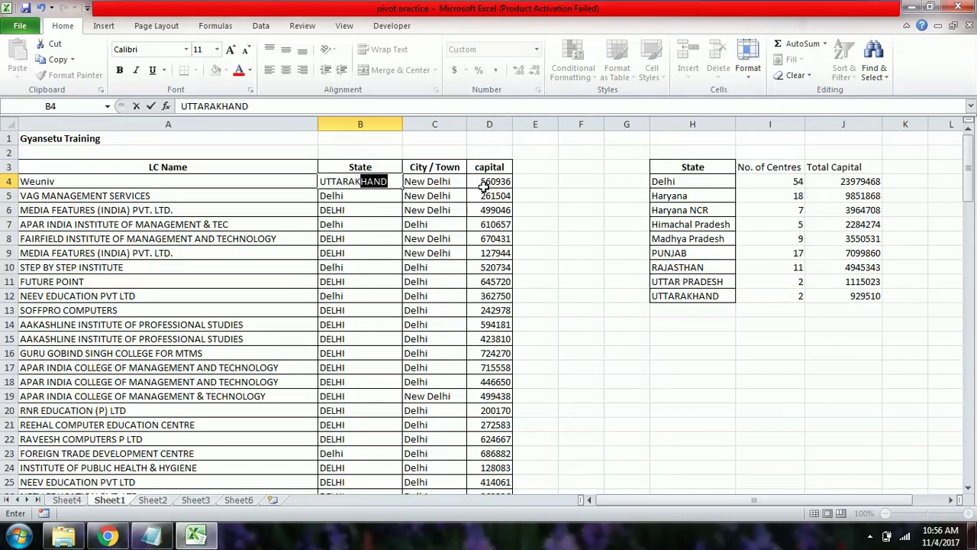
pyautogui.write('K')
pyautogui.press('Return')
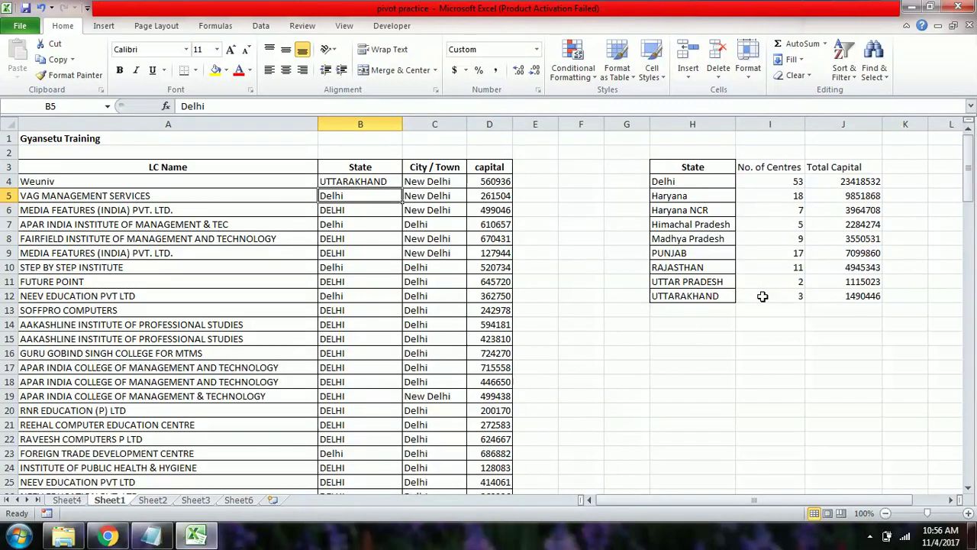
# Step: On Sheet4, remove the City / Town field from the PivotTable's Row Labels
pyautogui.click(67, 499)
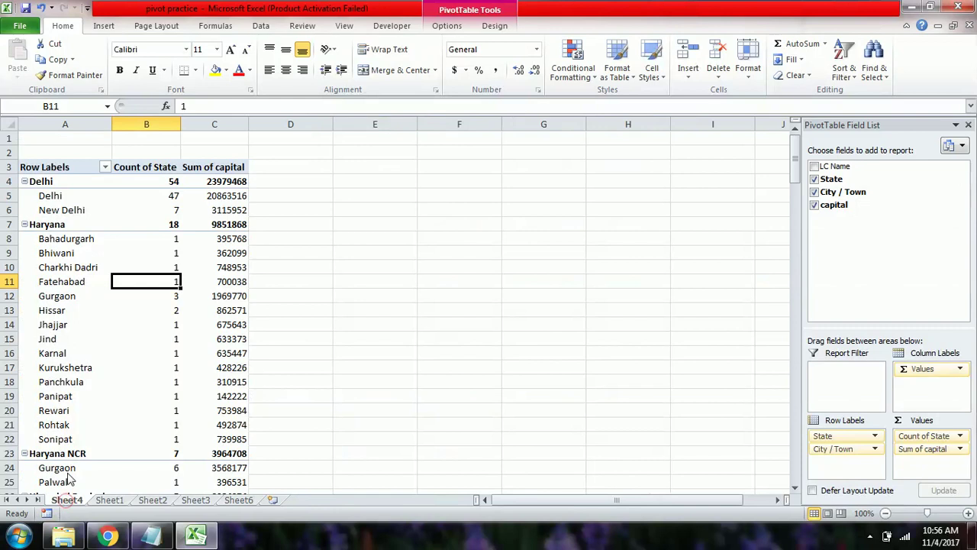
pyautogui.moveTo(166, 181)
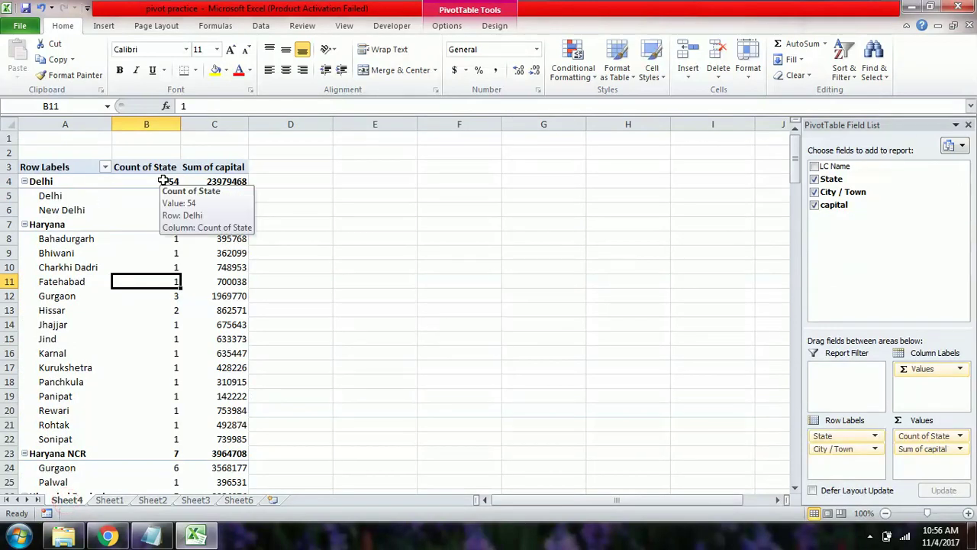
pyautogui.moveTo(826, 449); pyautogui.dragTo(840, 241)
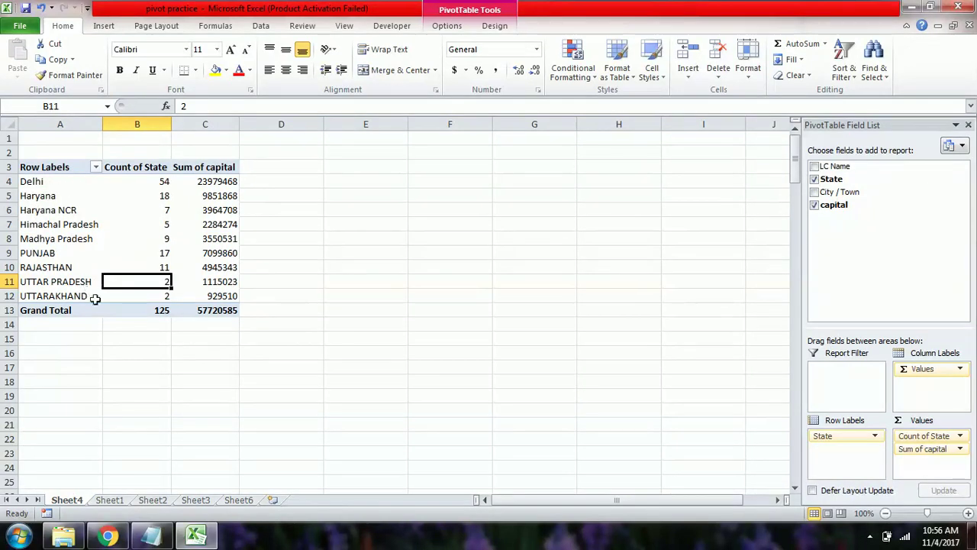
# Step: Refresh the PivotTable with the edited source data and select its Count of State cells B3:B12
pyautogui.click(99, 239)
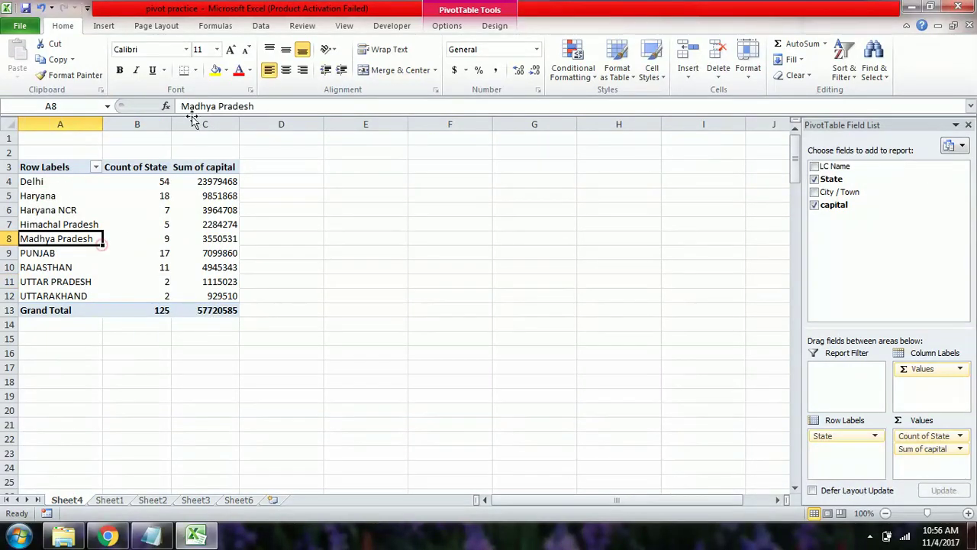
pyautogui.click(447, 25)
pyautogui.click(431, 52)
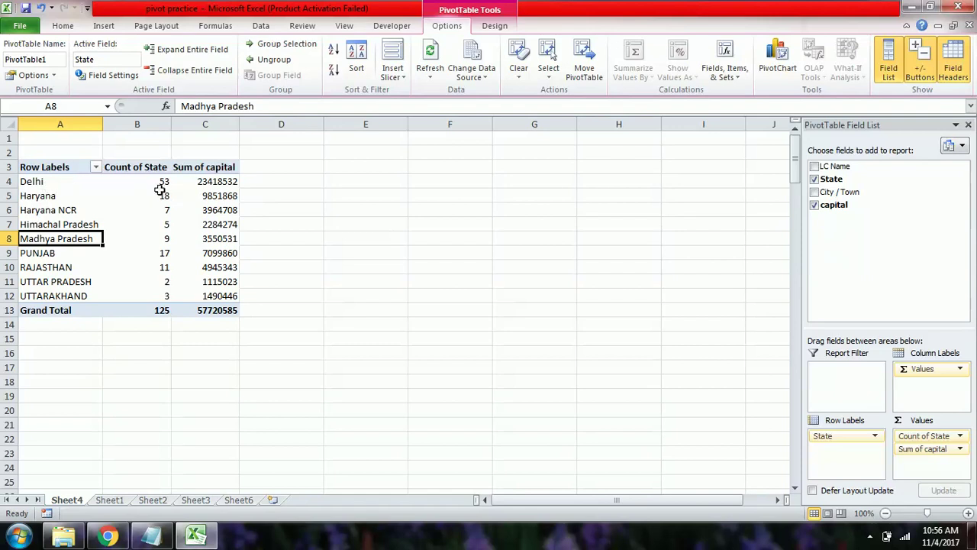
pyautogui.click(156, 296)
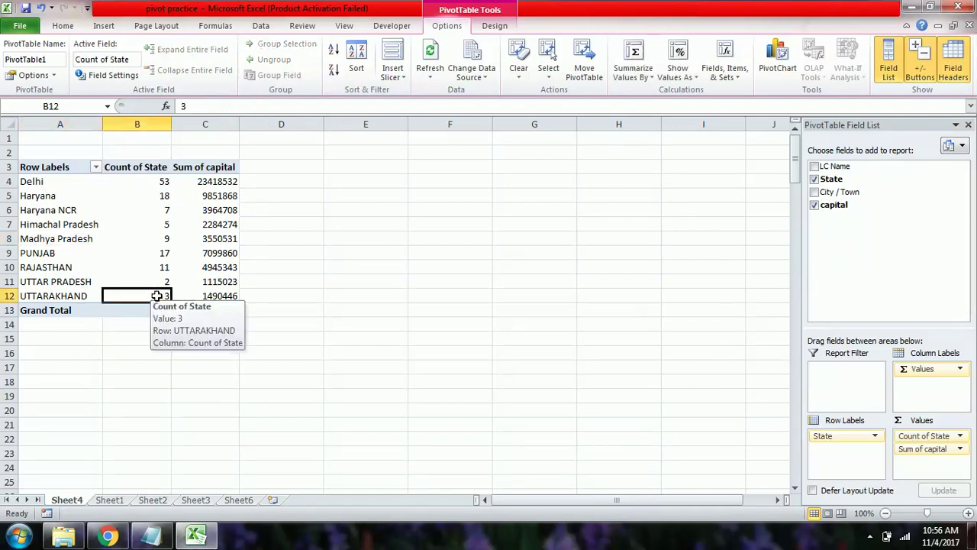
pyautogui.moveTo(141, 175); pyautogui.dragTo(162, 297)
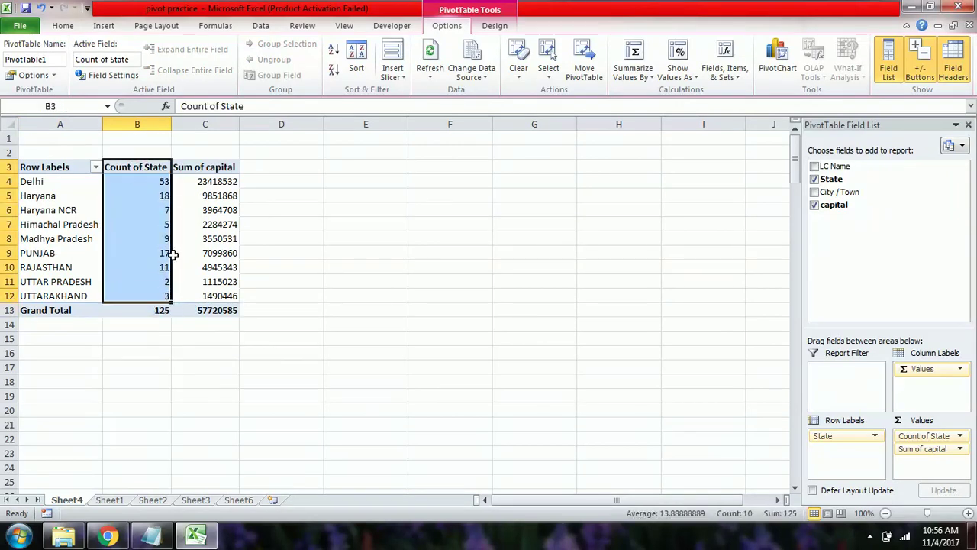
# Step: Try to sort the PivotTable's Count of State cells B3:B13 by value from smallest to largest
pyautogui.moveTo(111, 170); pyautogui.dragTo(160, 308)
pyautogui.click(359, 62)
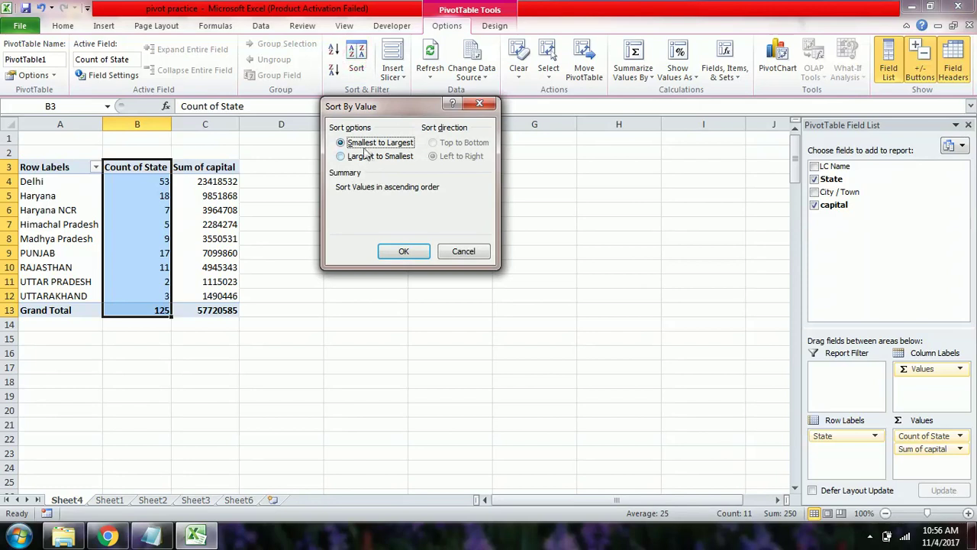
pyautogui.click(410, 254)
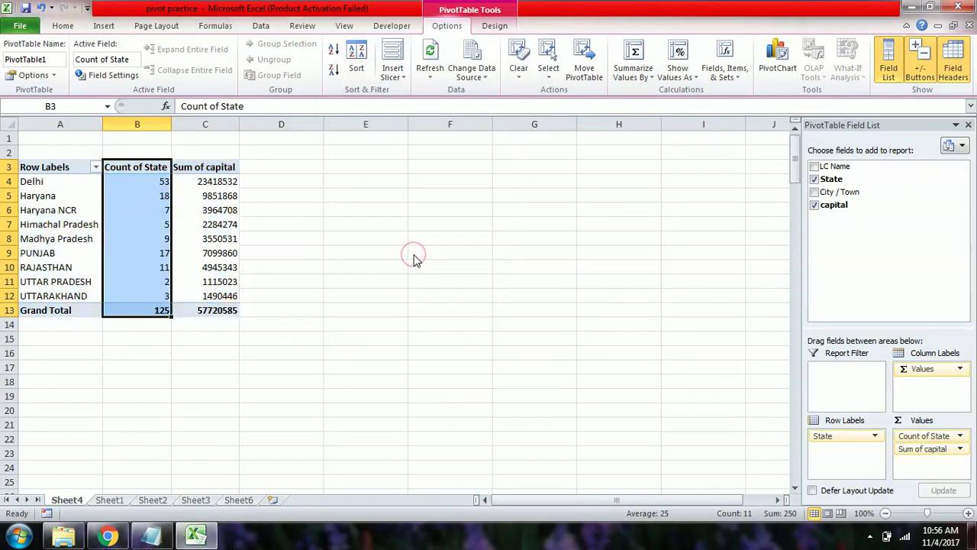
# Step: Sort the PivotTable's value columns from largest to smallest, left to right, using the Grand Total row
pyautogui.moveTo(218, 310); pyautogui.dragTo(66, 173)
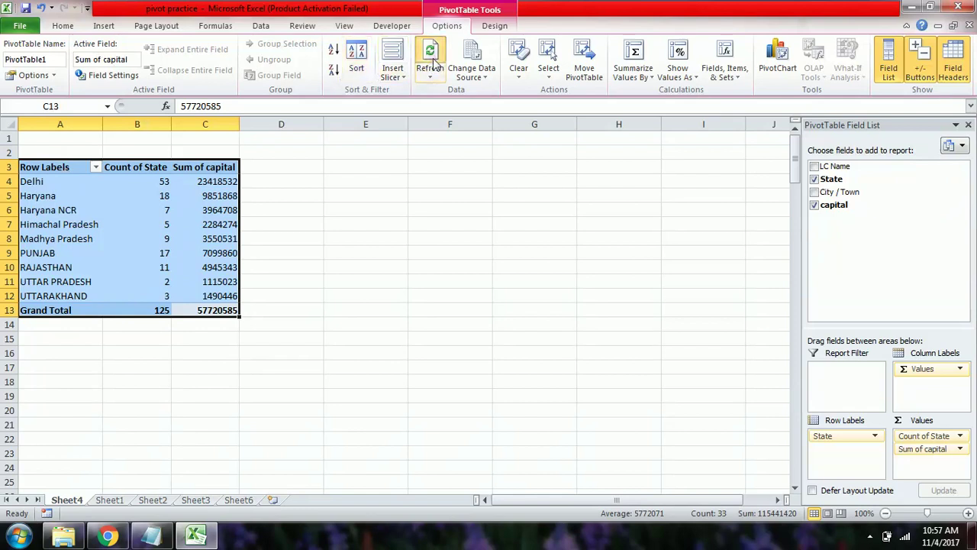
pyautogui.click(356, 66)
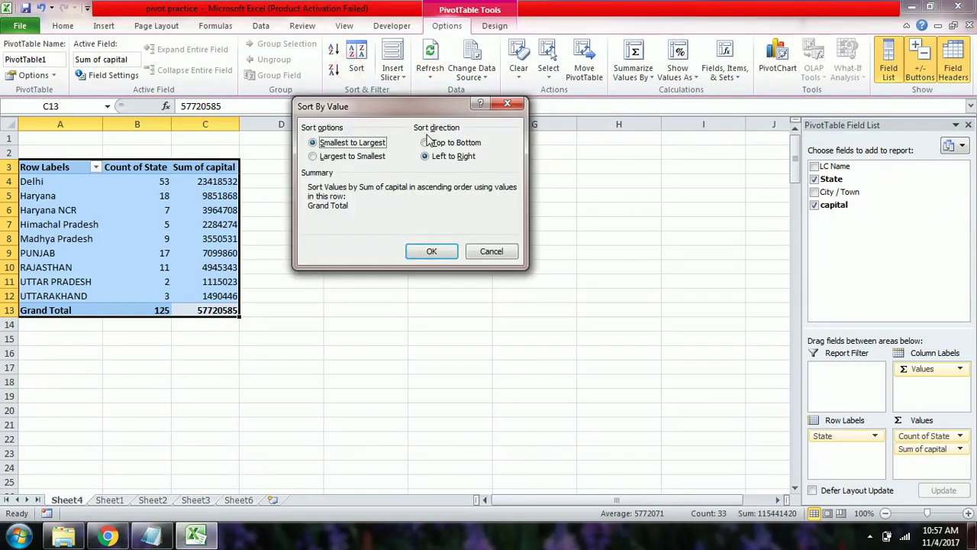
pyautogui.click(332, 156)
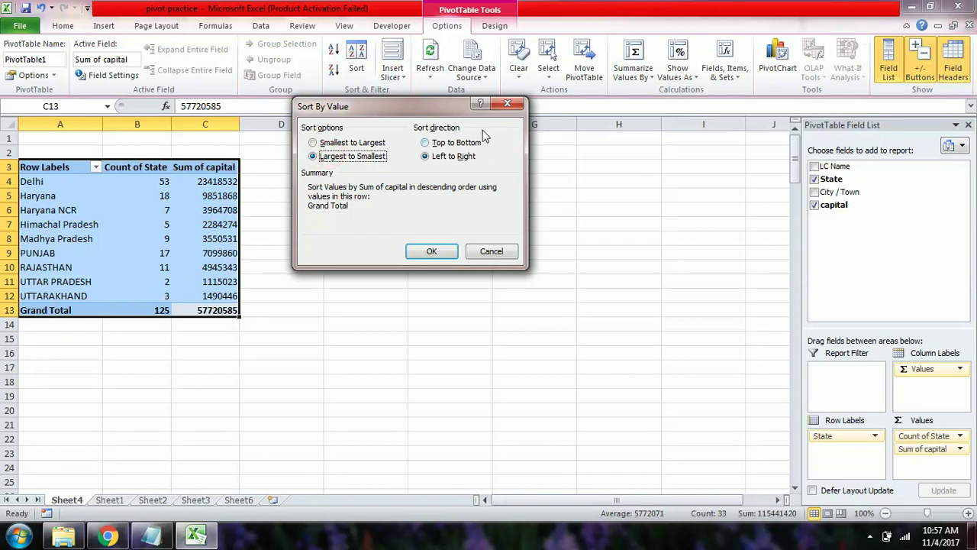
pyautogui.click(431, 251)
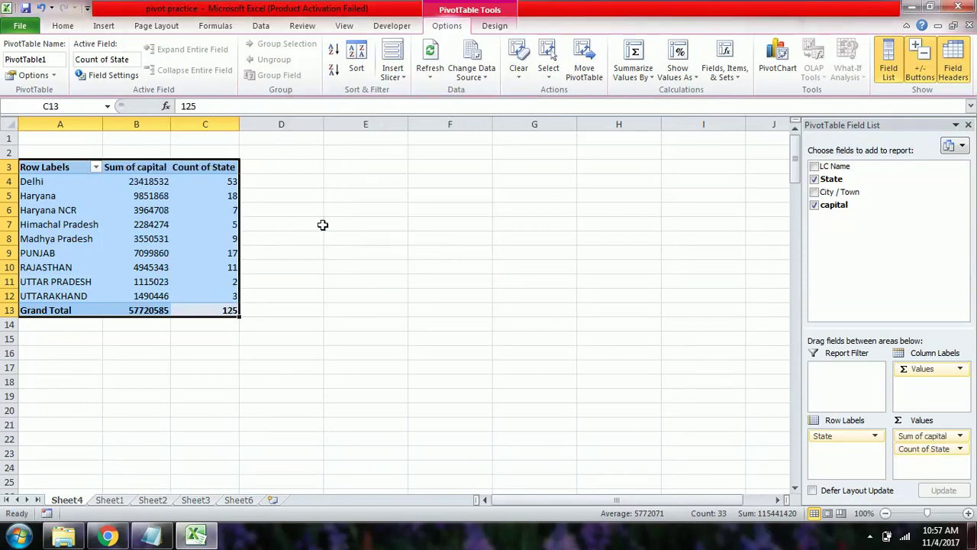
# Step: Examine the Sum of capital values by state in column B of the PivotTable
pyautogui.click(158, 210)
pyautogui.moveTo(154, 174)
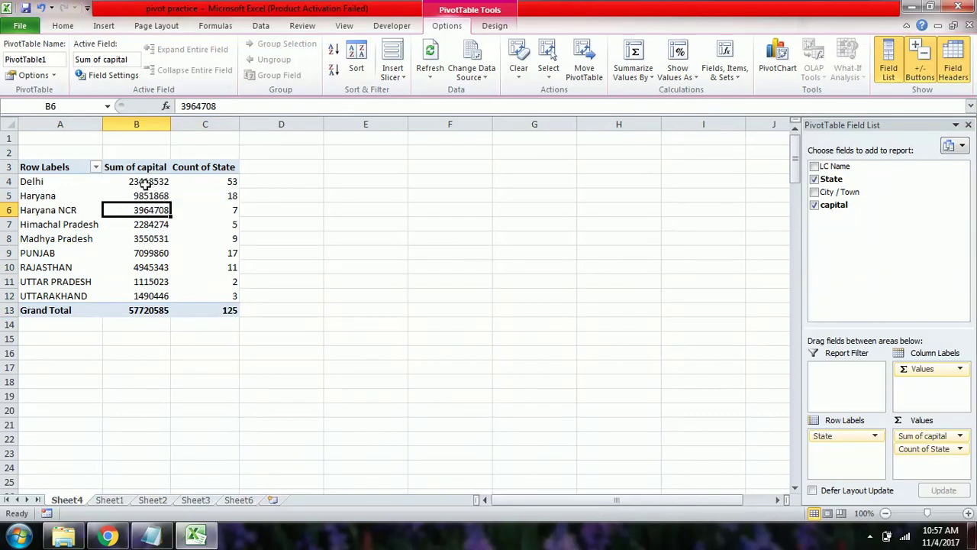
pyautogui.click(145, 185)
pyautogui.press('Down')
pyautogui.press('Down')
pyautogui.press('Down')
pyautogui.press('Down')
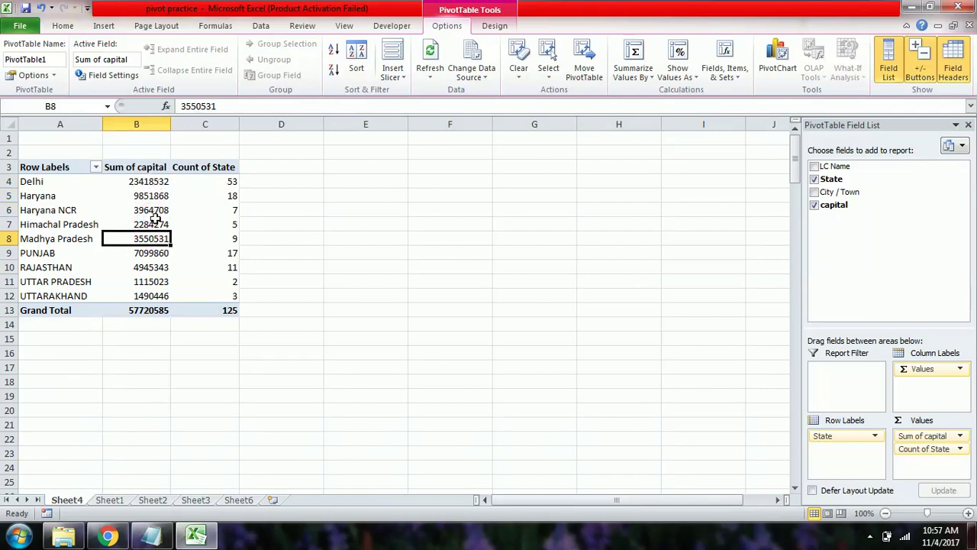
pyautogui.moveTo(155, 219)
pyautogui.click(672, 79)
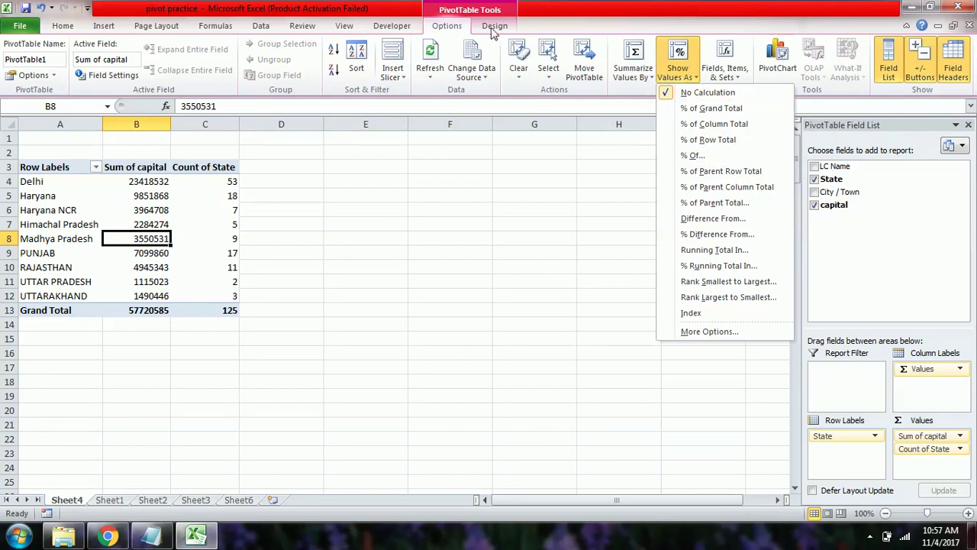
pyautogui.click(494, 27)
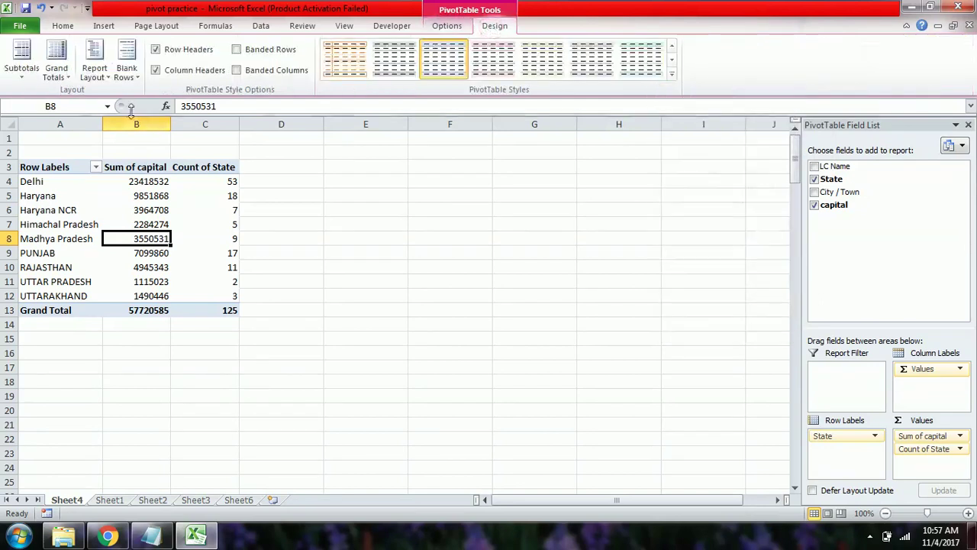
pyautogui.click(94, 80)
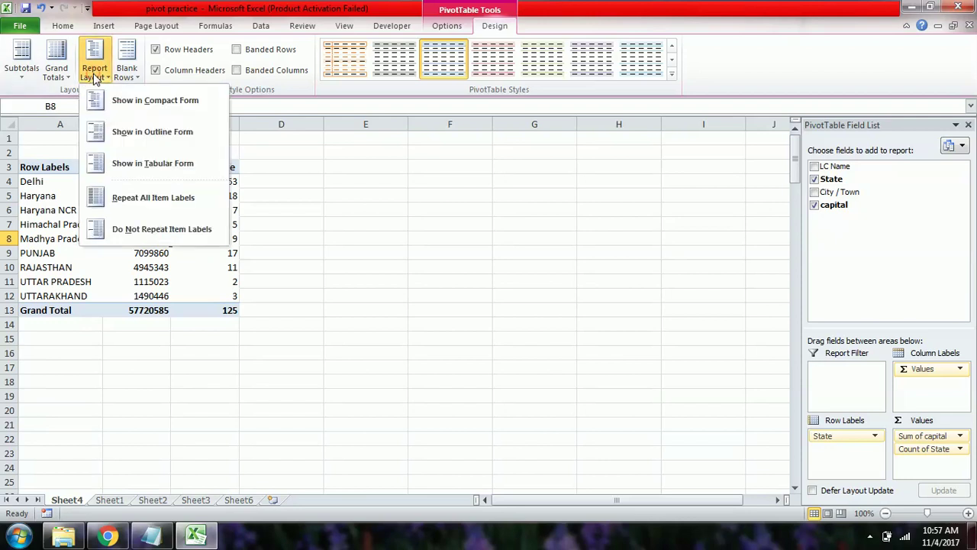
pyautogui.click(450, 27)
pyautogui.click(90, 224)
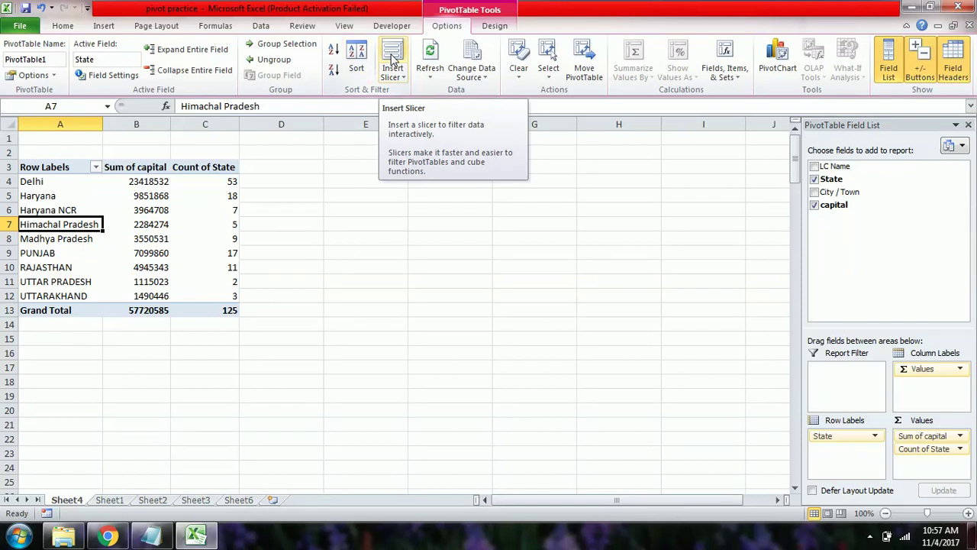
pyautogui.click(295, 264)
pyautogui.press('Right')
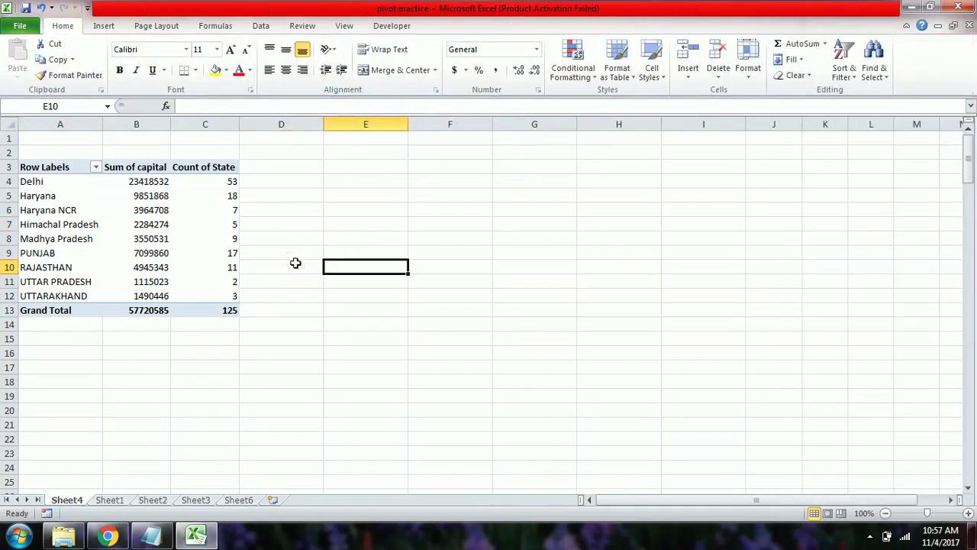
pyautogui.press('Right')
pyautogui.press('Right')
pyautogui.press('Right')
pyautogui.press('Right')
pyautogui.press('Right')
pyautogui.press('Right')
pyautogui.press('Right')
pyautogui.press('Right')
pyautogui.press('Right')
pyautogui.press('Right')
pyautogui.press('Right')
pyautogui.press('Right')
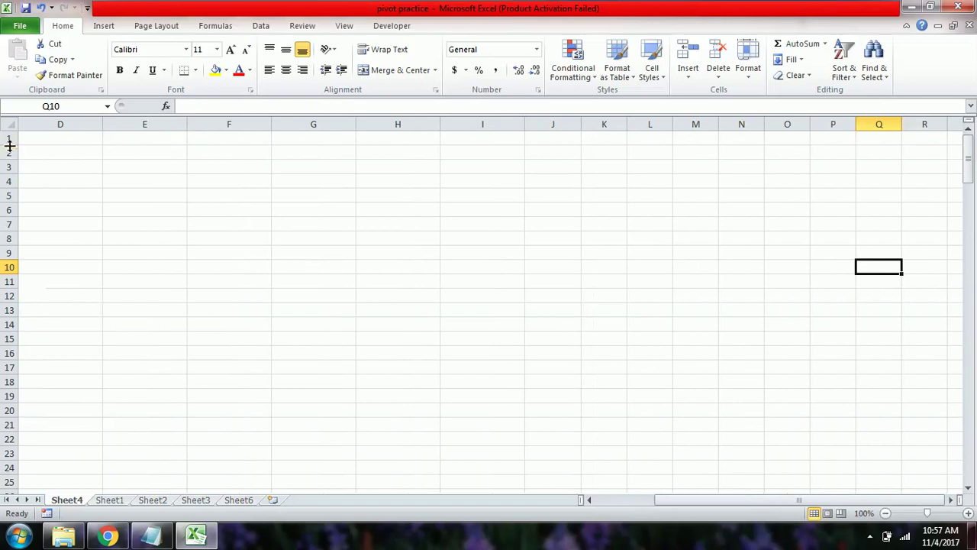
pyautogui.press('Left')
pyautogui.press('Left')
pyautogui.press('Left')
pyautogui.press('Left')
pyautogui.press('Left')
pyautogui.press('Left')
pyautogui.press('Left')
pyautogui.press('Left')
pyautogui.press('Left')
pyautogui.press('Left')
pyautogui.press('Left')
pyautogui.press('Left')
pyautogui.press('Left')
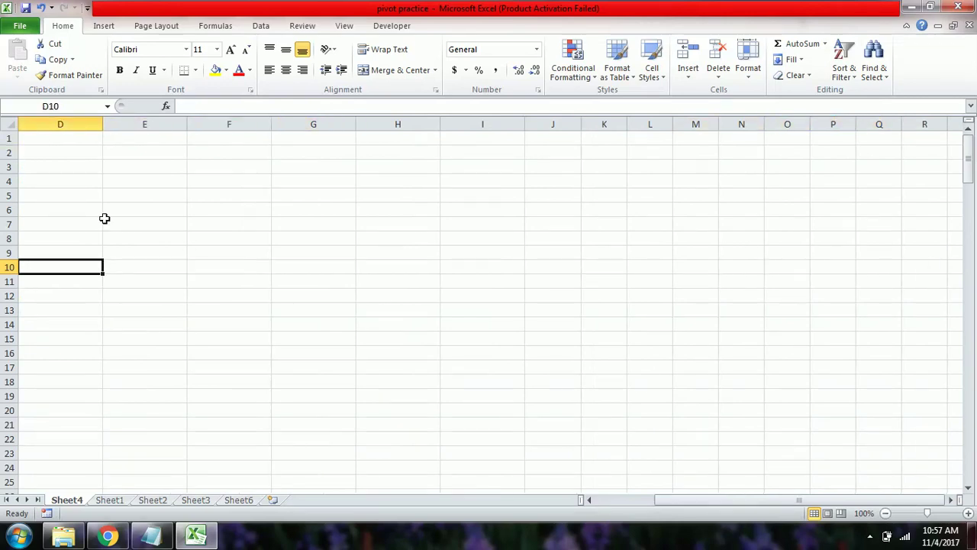
pyautogui.press('Left')
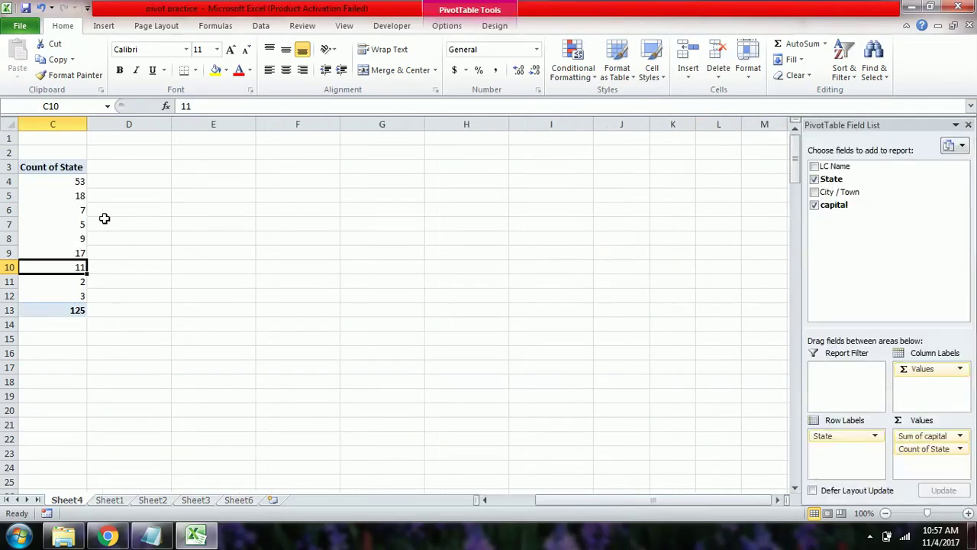
# Step: Hide the worksheet gridlines on Sheet4
pyautogui.click(344, 26)
pyautogui.click(190, 72)
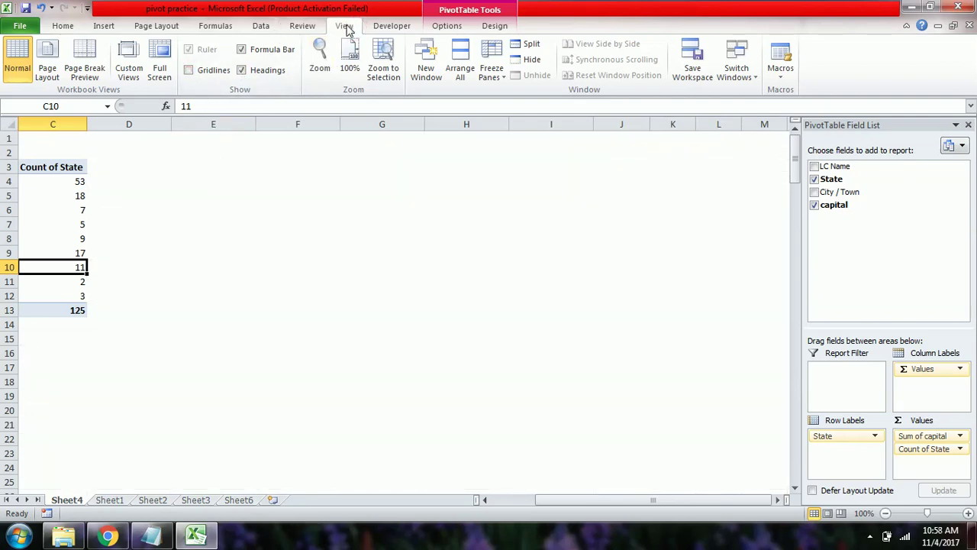
pyautogui.click(189, 71)
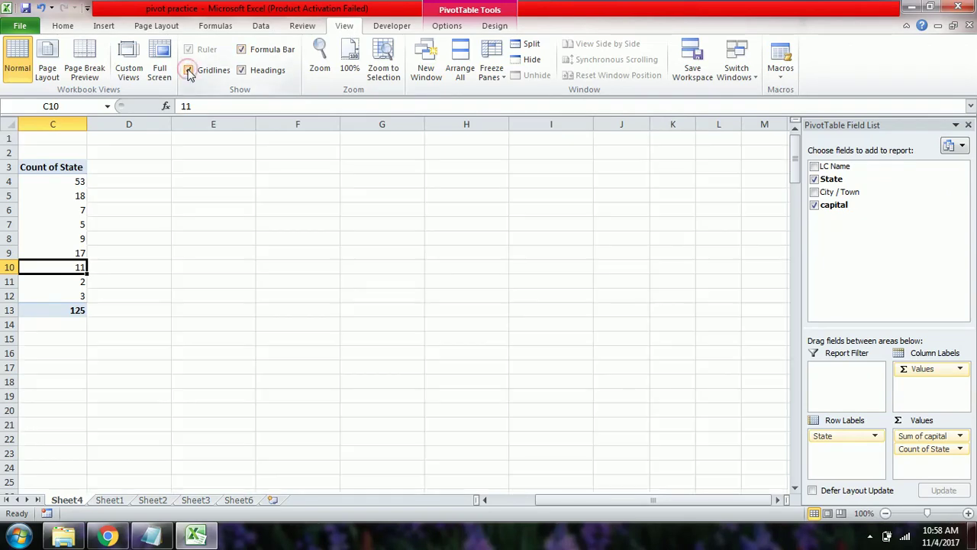
pyautogui.click(189, 71)
# Step: Look across the empty columns beside the PivotTable with the gridlines hidden
pyautogui.click(226, 175)
pyautogui.press('Right')
pyautogui.press('Right')
pyautogui.press('Right')
pyautogui.press('Right')
pyautogui.press('Right')
pyautogui.press('Right')
pyautogui.press('Right')
pyautogui.press('Right')
pyautogui.press('Right')
pyautogui.press('Right')
pyautogui.press('Right')
pyautogui.press('Right')
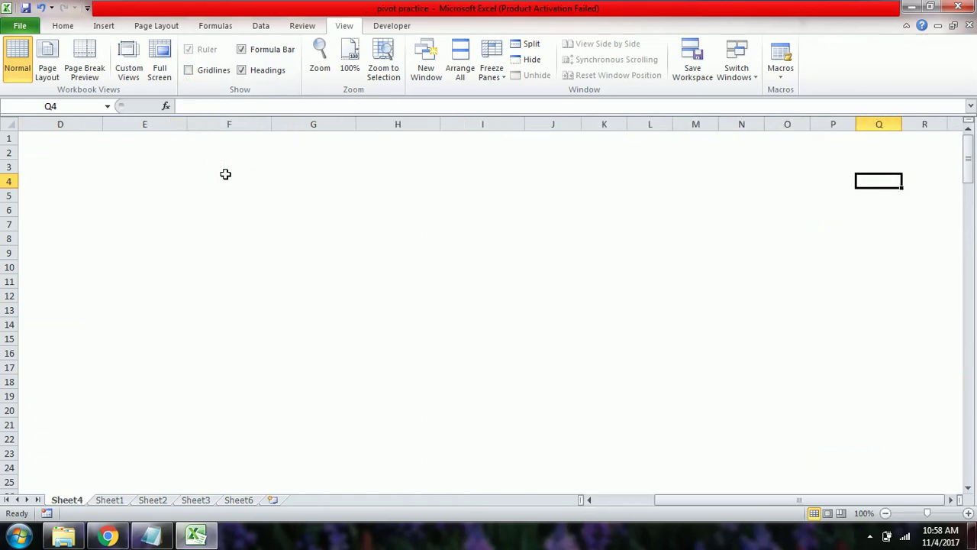
# Step: Insert slicers for the PivotTable's LC Name, State, City / Town and capital fields
pyautogui.click(56, 243)
pyautogui.press('Left')
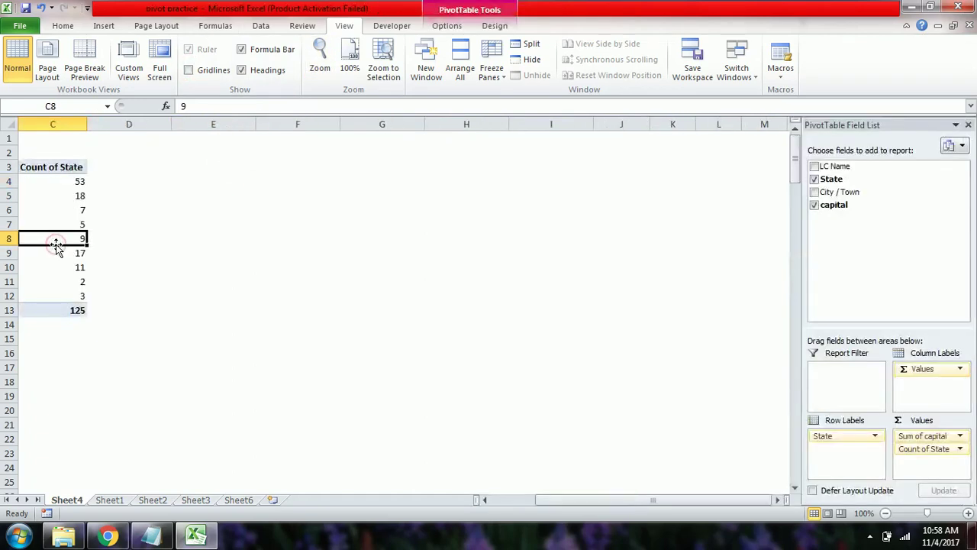
pyautogui.click(447, 26)
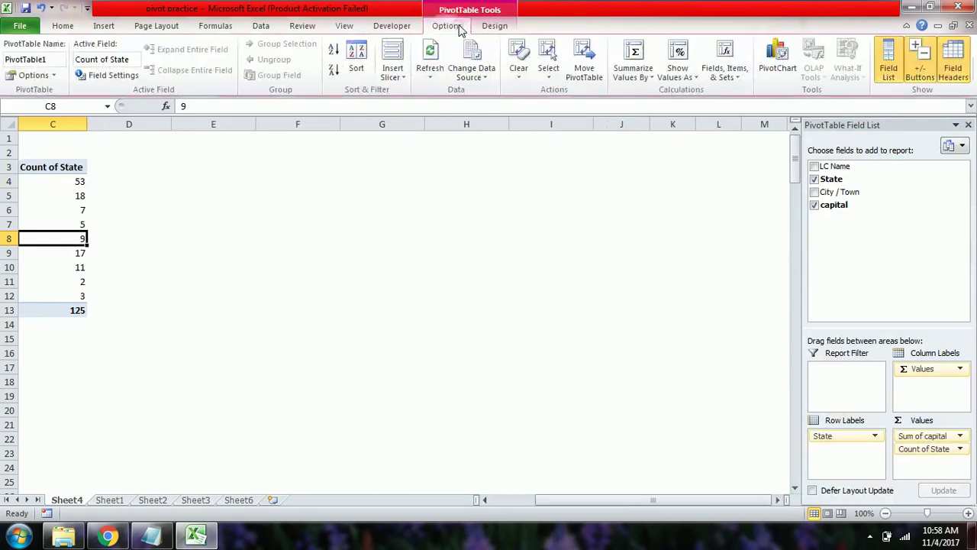
pyautogui.click(394, 63)
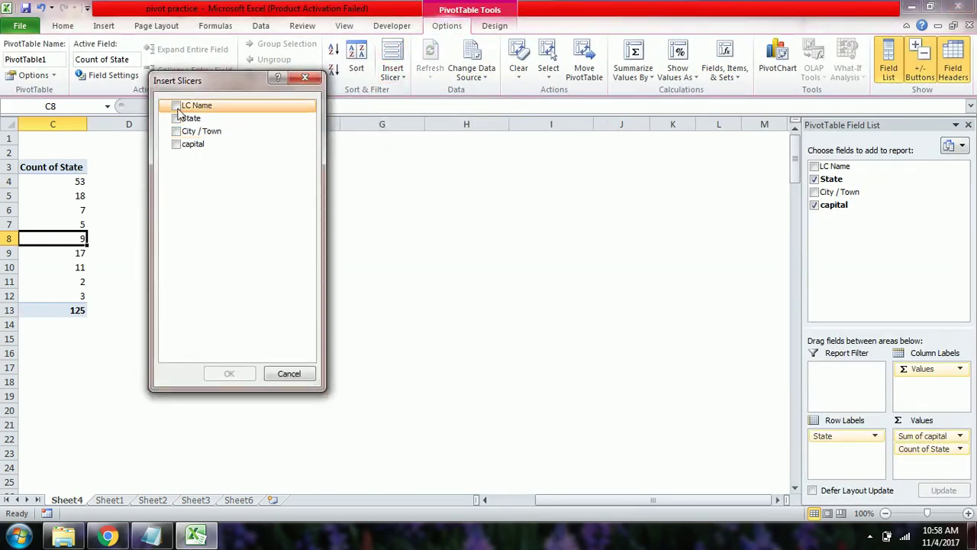
pyautogui.click(176, 106)
pyautogui.click(178, 118)
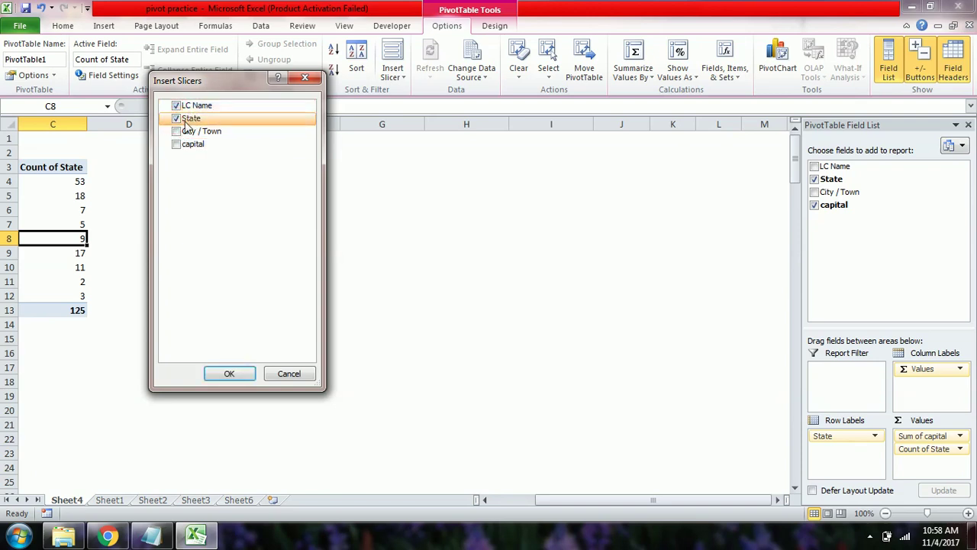
pyautogui.click(176, 131)
pyautogui.click(176, 144)
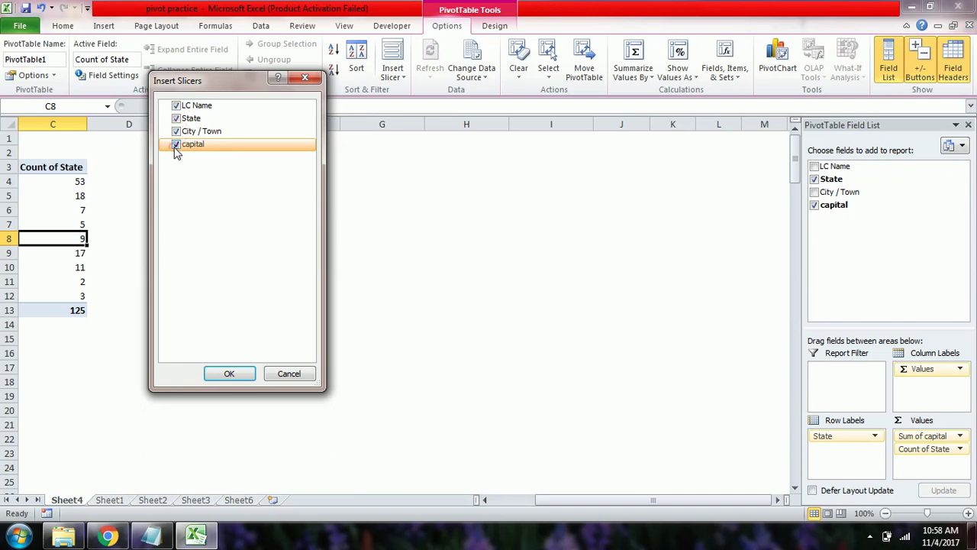
pyautogui.click(227, 375)
# Step: Move the LC Name slicer next to the PivotTable, starting at row 1 in column D
pyautogui.click(229, 306)
pyautogui.click(634, 237)
pyautogui.press('Right')
pyautogui.press('Right')
pyautogui.press('Right')
pyautogui.press('Right')
pyautogui.press('Right')
pyautogui.press('Right')
pyautogui.press('Right')
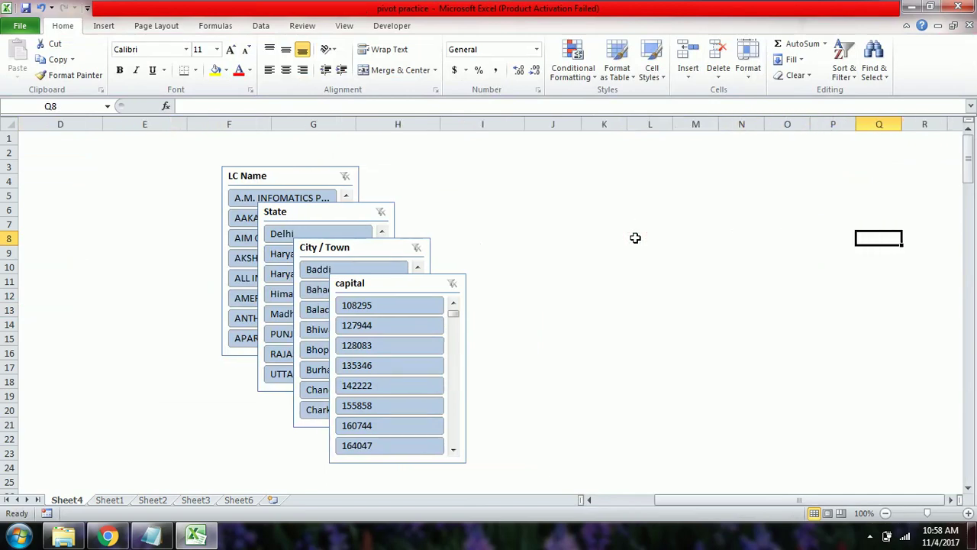
pyautogui.moveTo(301, 170); pyautogui.dragTo(107, 140)
# Step: Look over the PivotTable and the arrangement of the four slicers across the sheet
pyautogui.click(148, 374)
pyautogui.press('Left')
pyautogui.press('Left')
pyautogui.press('Left')
pyautogui.press('Left')
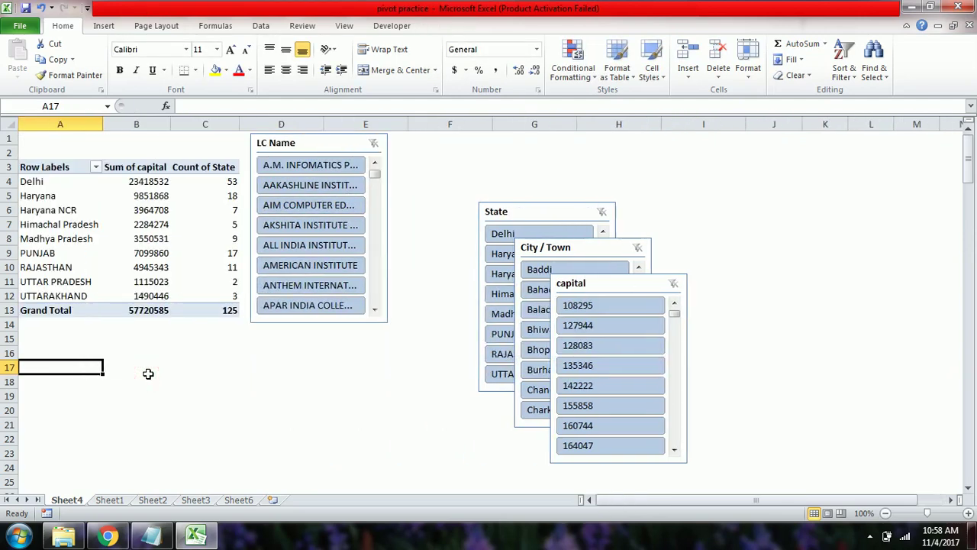
pyautogui.press('Right')
pyautogui.press('Right')
pyautogui.press('Right')
pyautogui.press('Right')
pyautogui.press('Right')
pyautogui.press('Right')
pyautogui.press('Right')
pyautogui.press('Right')
pyautogui.press('Right')
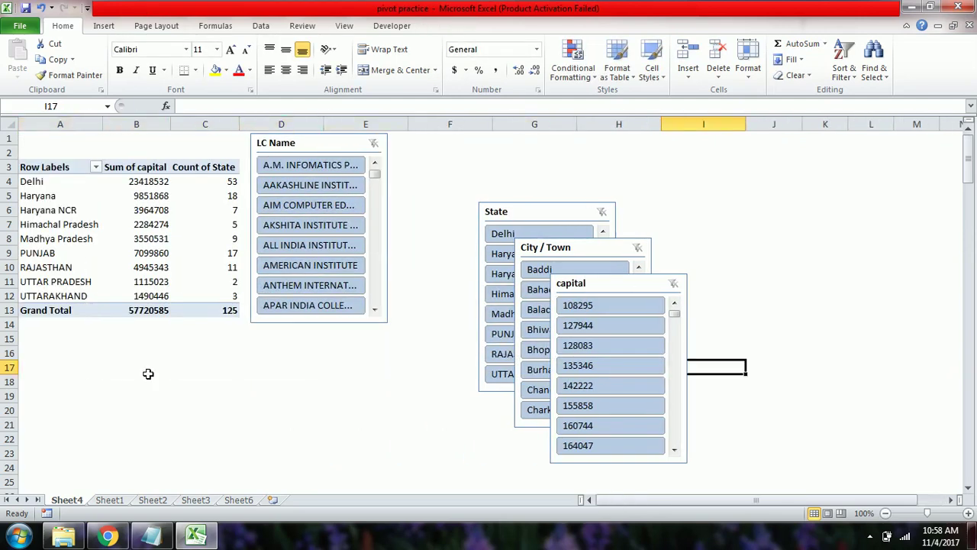
pyautogui.press('Right')
pyautogui.press('Right')
pyautogui.press('Right')
pyautogui.press('Right')
pyautogui.press('Right')
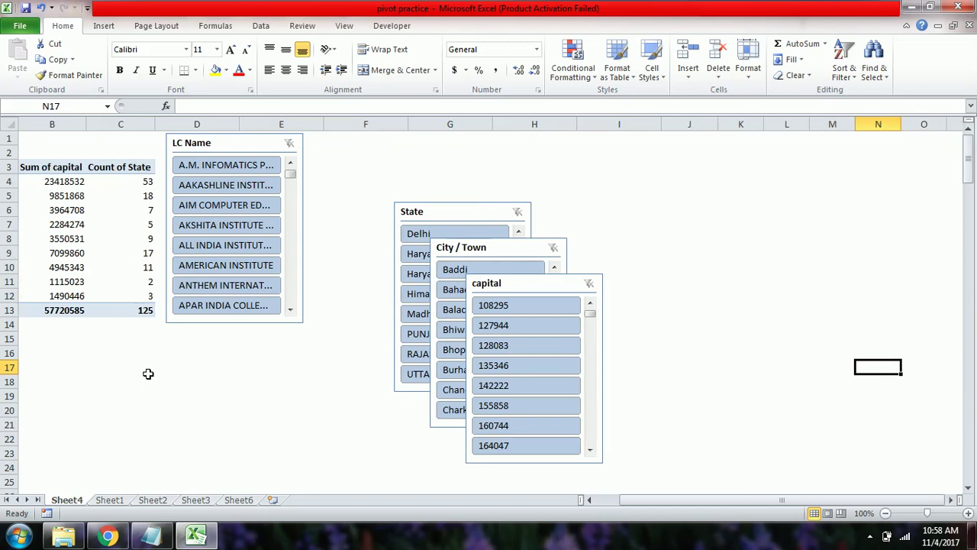
pyautogui.press('Right')
pyautogui.press('Right')
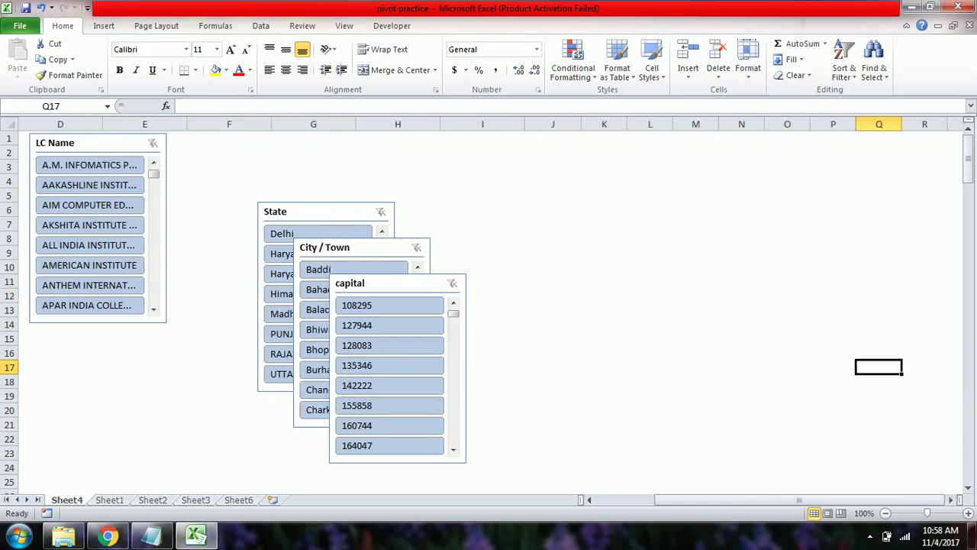
# Step: Stretch the LC Name slicer to about 4.88 inches tall, and place the State slicer beside it, stretched down to row 24
pyautogui.click(157, 321)
pyautogui.moveTo(96, 324); pyautogui.dragTo(100, 467)
pyautogui.click(312, 214)
pyautogui.moveTo(312, 214); pyautogui.dragTo(236, 148)
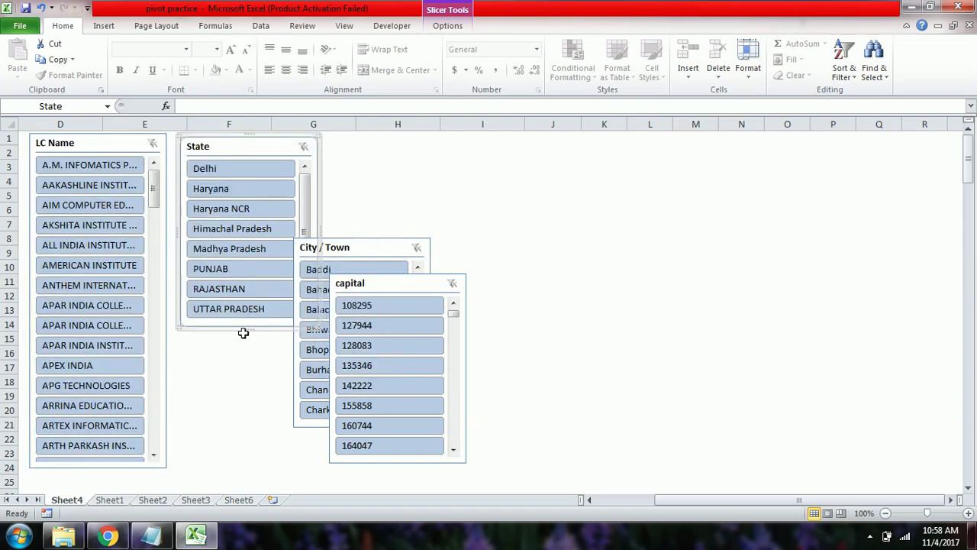
pyautogui.moveTo(247, 330); pyautogui.dragTo(249, 473)
# Step: Line up the City / Town and capital slicers beside the State slicer and stretch both down to about row 24
pyautogui.moveTo(386, 248); pyautogui.dragTo(423, 145)
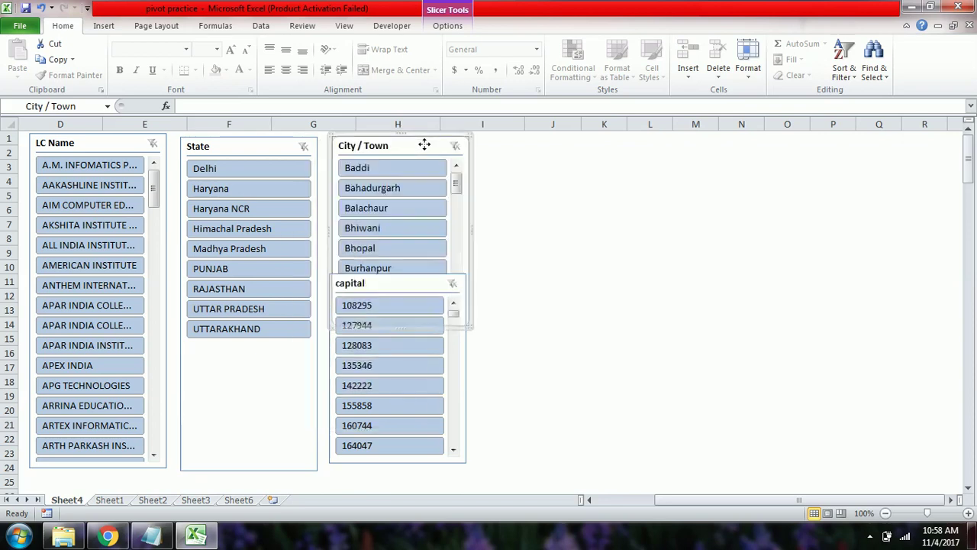
pyautogui.click(430, 286)
pyautogui.moveTo(430, 285); pyautogui.dragTo(589, 145)
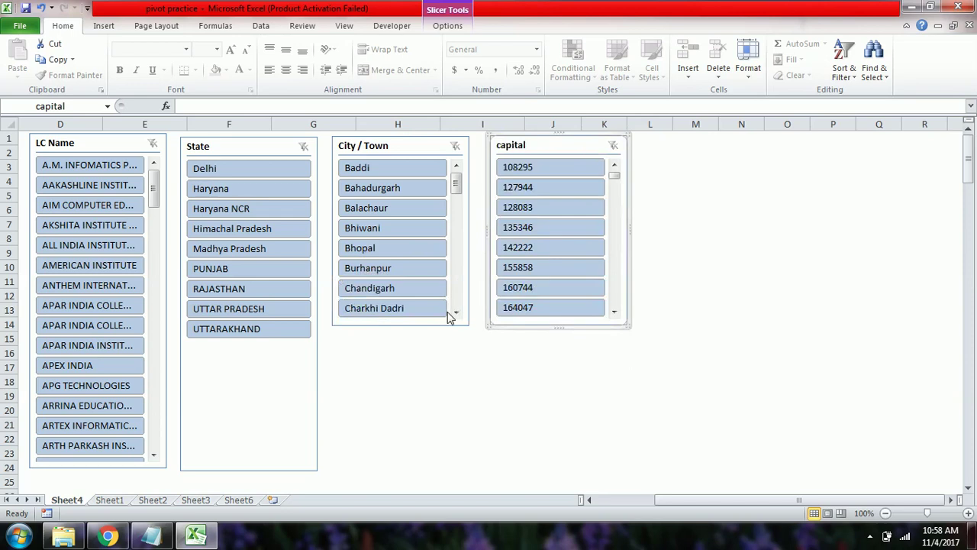
pyautogui.click(406, 327)
pyautogui.moveTo(402, 323); pyautogui.dragTo(408, 469)
pyautogui.click(601, 319)
pyautogui.moveTo(561, 327); pyautogui.dragTo(570, 464)
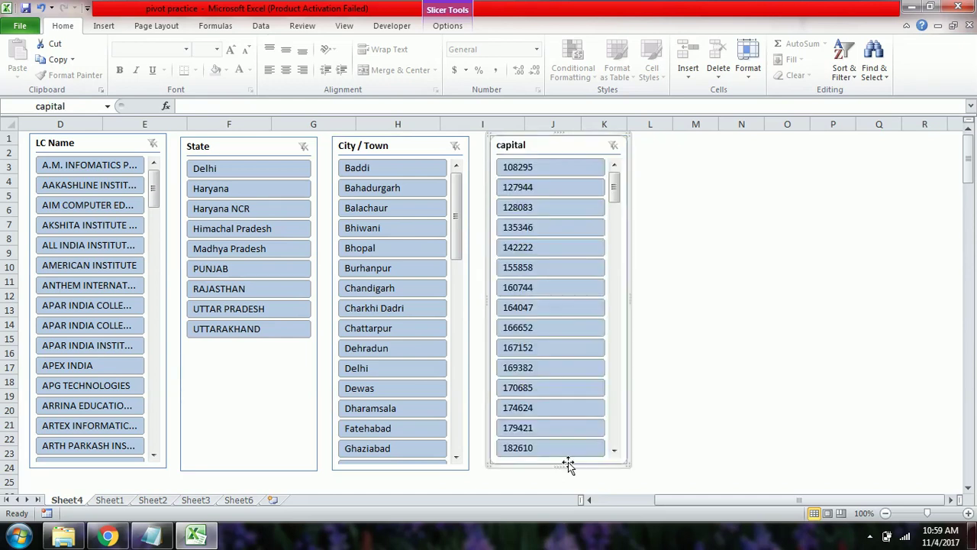
# Step: Apply the light red slicer style to the LC Name slicer and the light green style to the State slicer
pyautogui.click(100, 138)
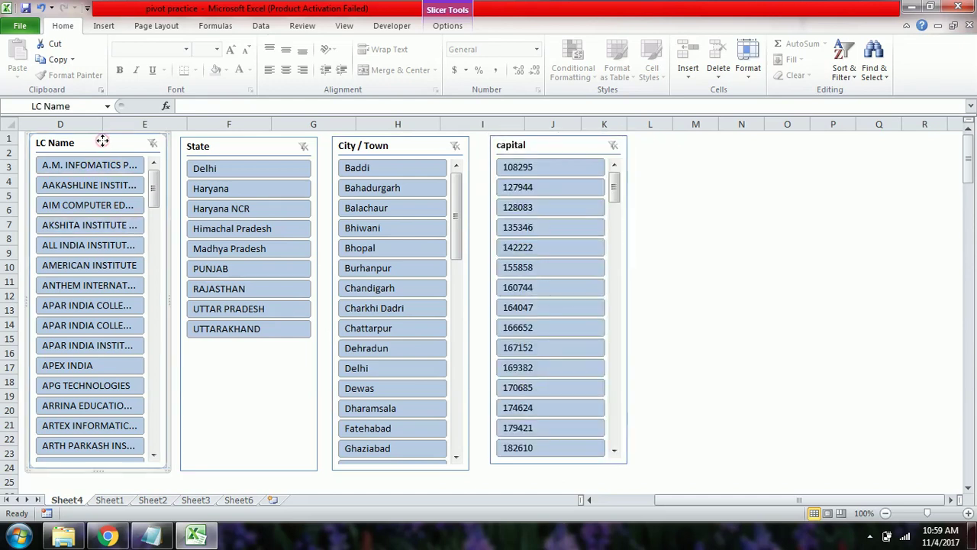
pyautogui.click(448, 26)
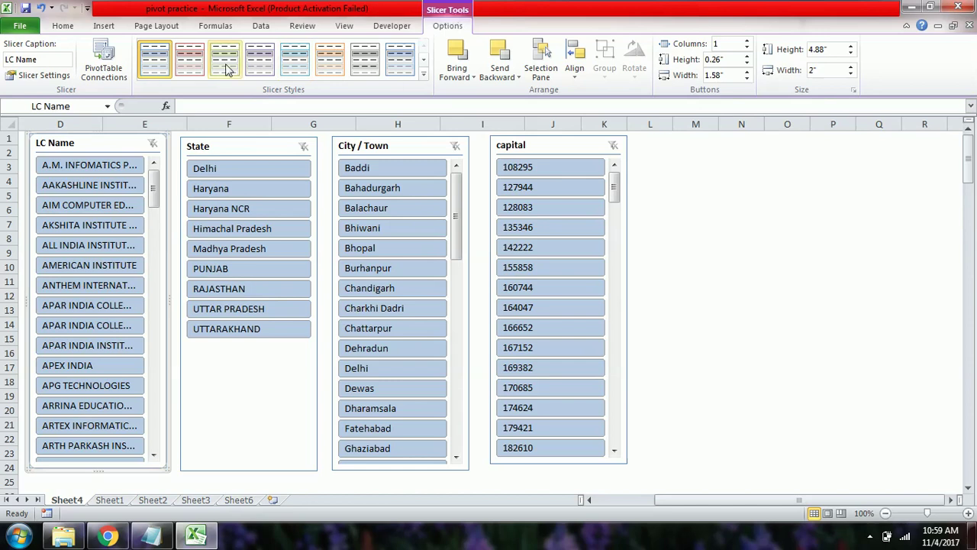
pyautogui.click(192, 61)
pyautogui.click(245, 153)
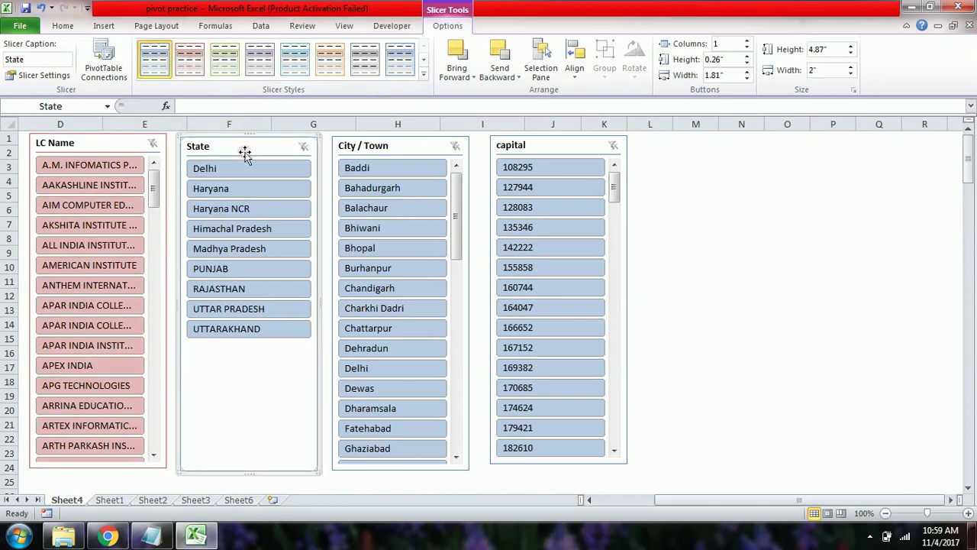
pyautogui.click(227, 67)
# Step: Apply the light orange slicer style to the City / Town slicer and the light purple style to the capital slicer
pyautogui.click(370, 151)
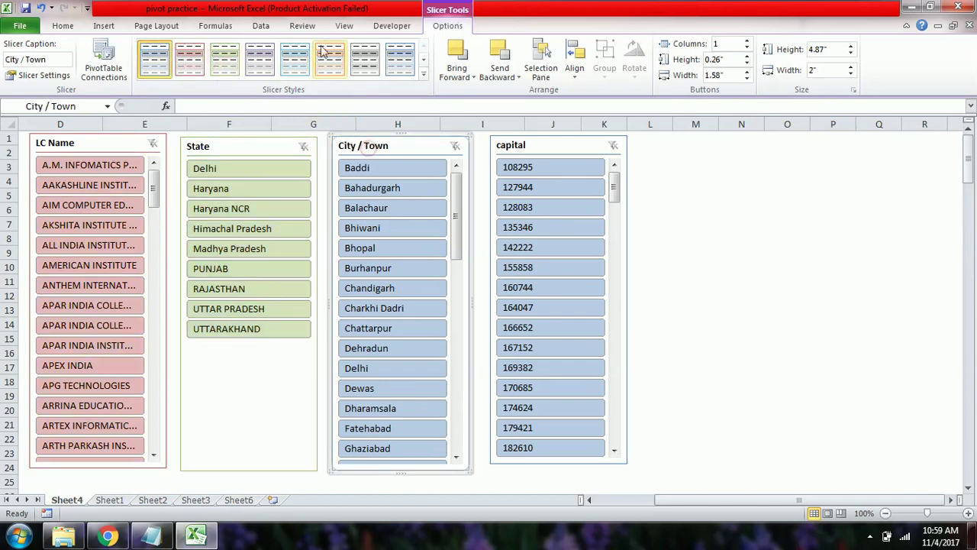
pyautogui.click(321, 71)
pyautogui.click(541, 148)
pyautogui.click(256, 69)
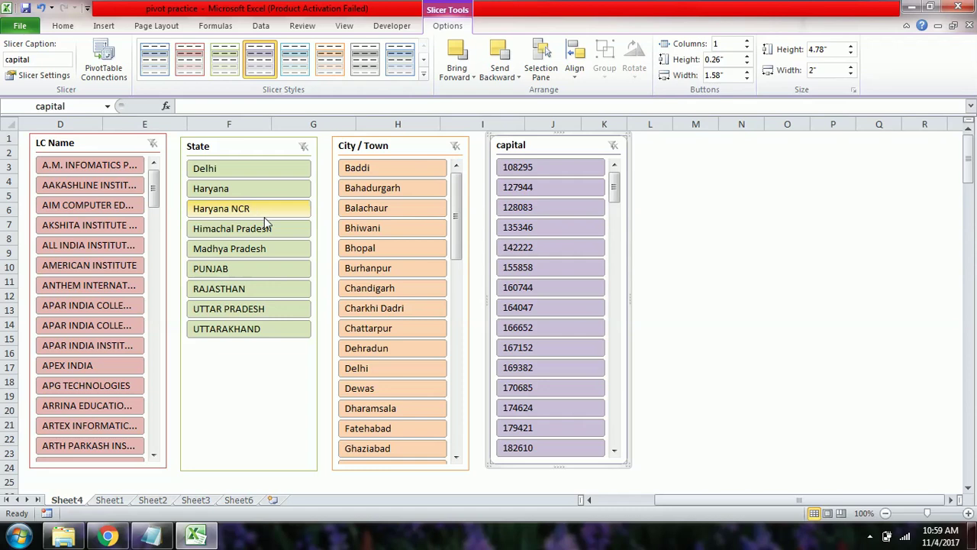
# Step: Filter separately by state UTTARAKHAND, city Dharamsala and the first APAR INDIA COLLE... centre, clearing each slicer filter before applying the next
pyautogui.click(252, 331)
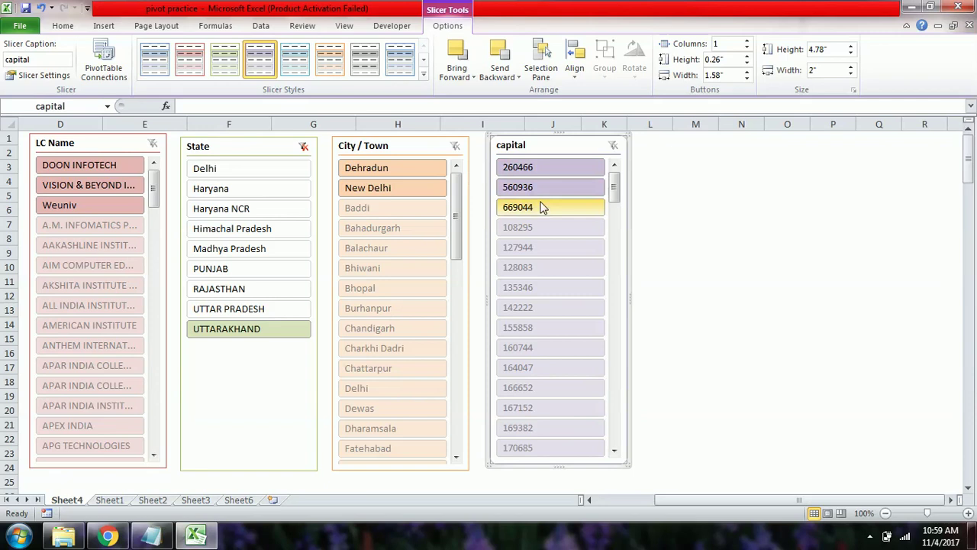
pyautogui.click(303, 149)
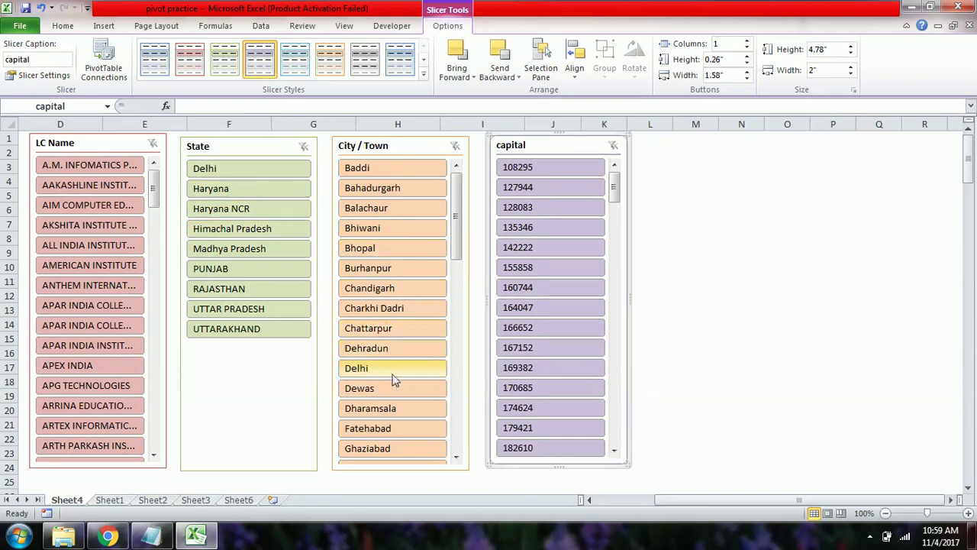
pyautogui.click(397, 408)
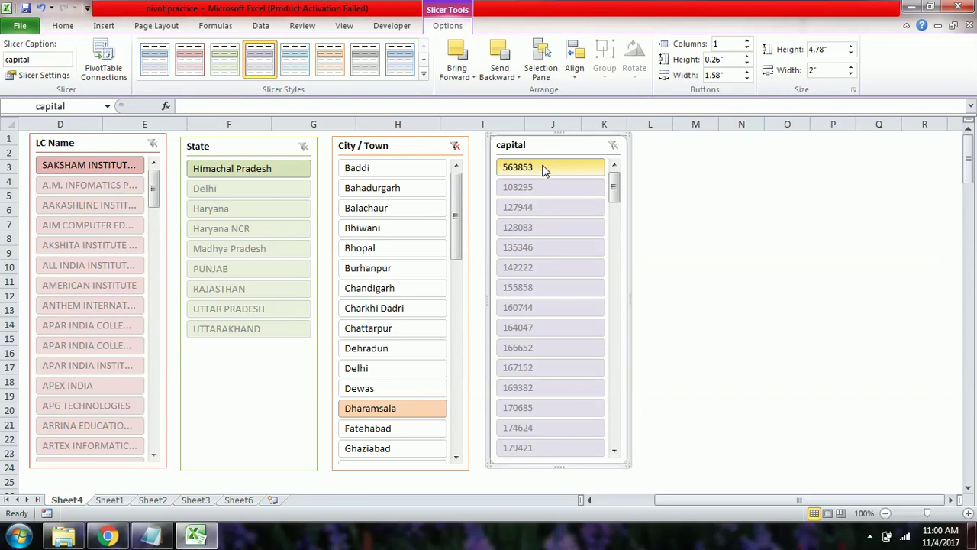
pyautogui.click(455, 146)
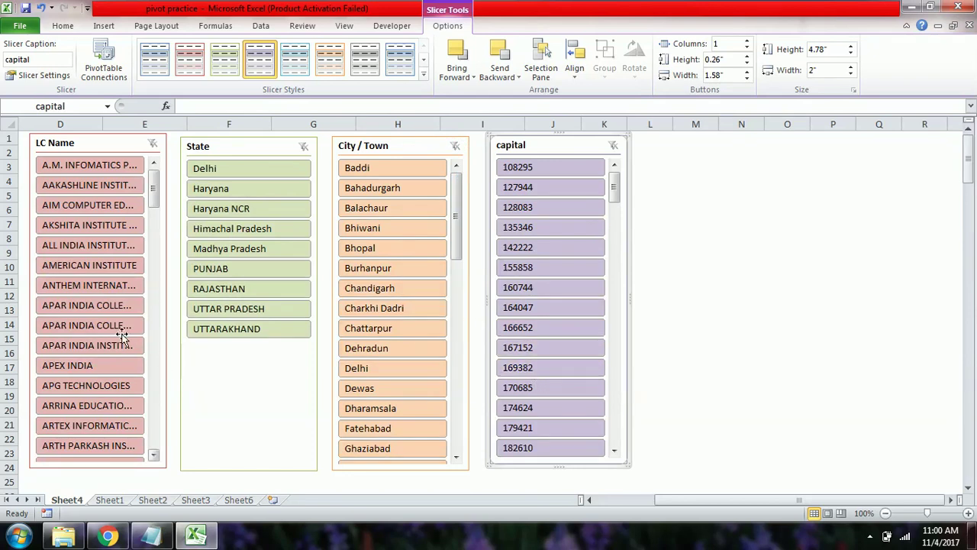
pyautogui.click(74, 311)
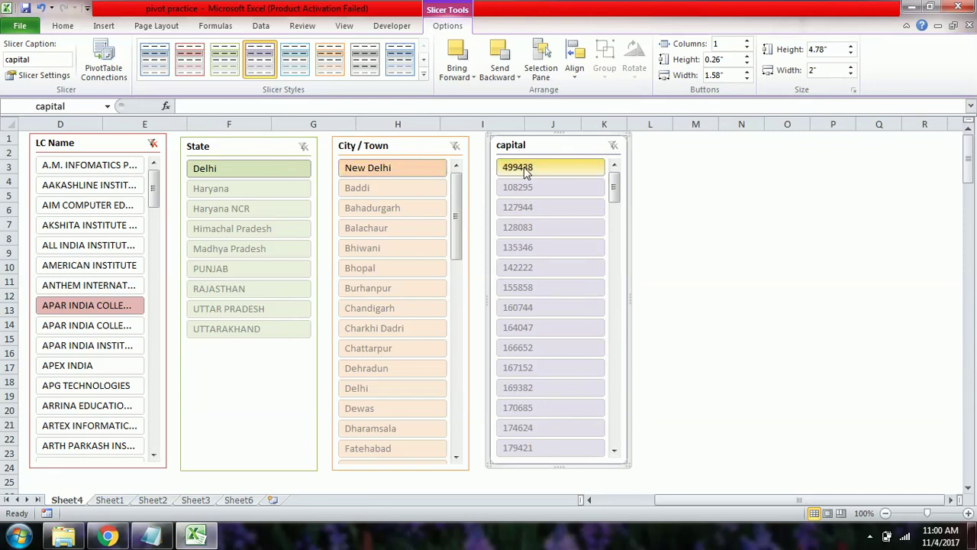
pyautogui.click(152, 143)
# Step: Filter by state RAJASTHAN and city Kota together, and clear both the City / Town and State slicer filters
pyautogui.click(233, 290)
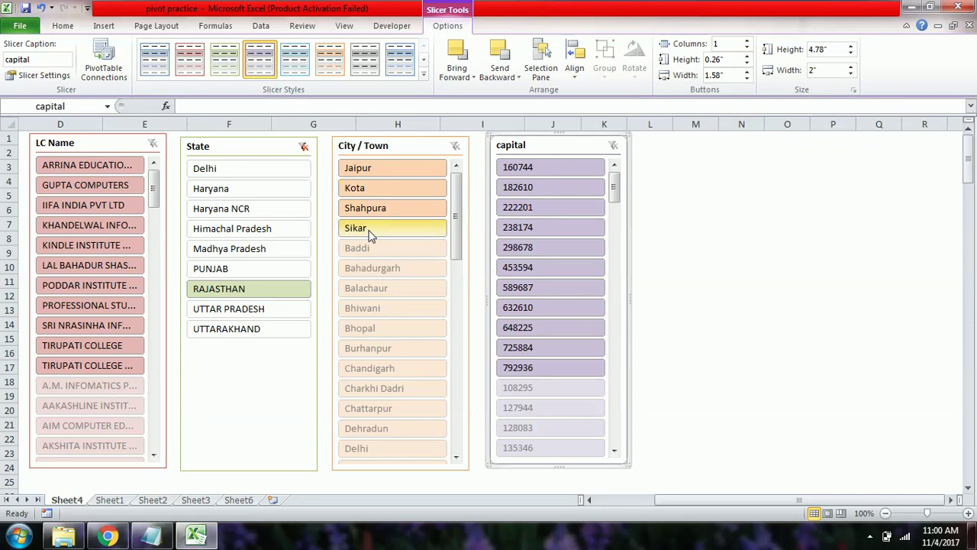
pyautogui.click(366, 191)
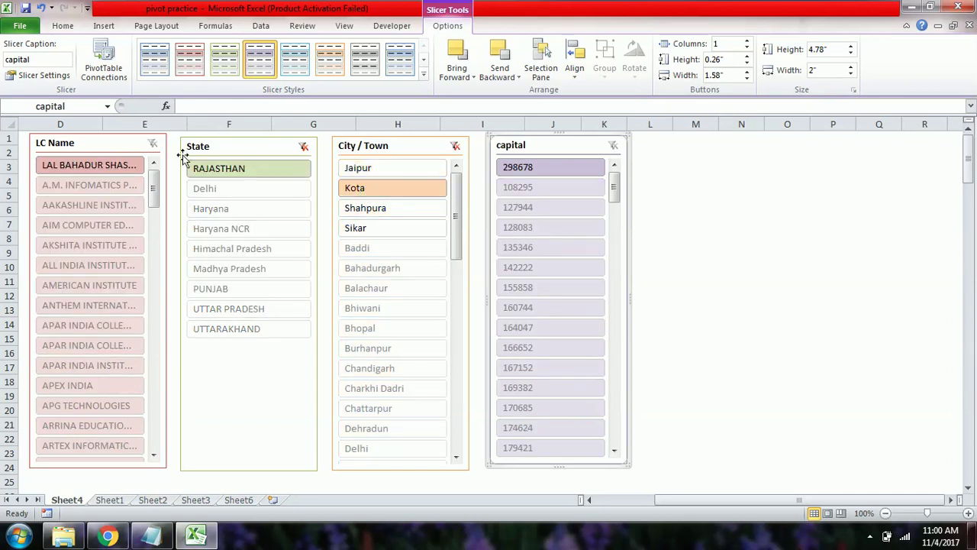
pyautogui.click(455, 146)
pyautogui.click(304, 147)
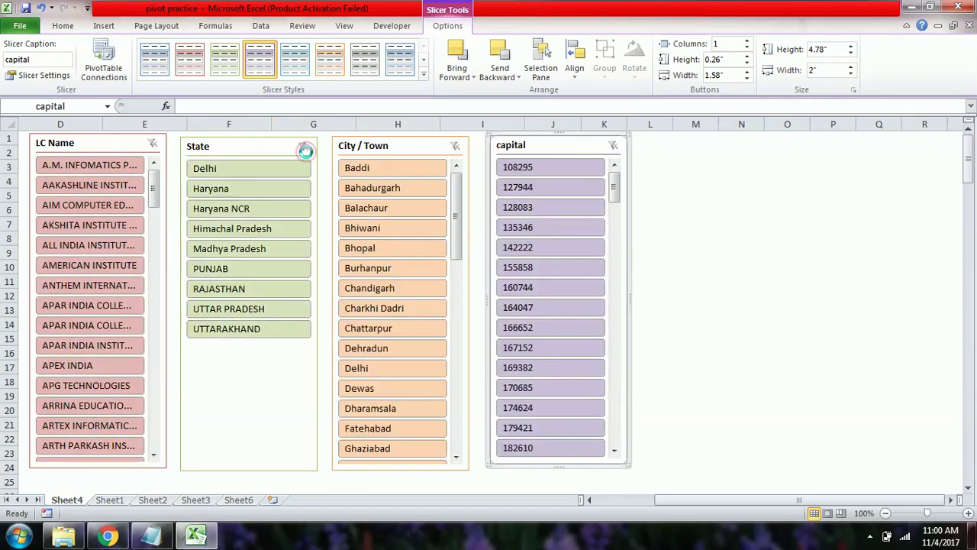